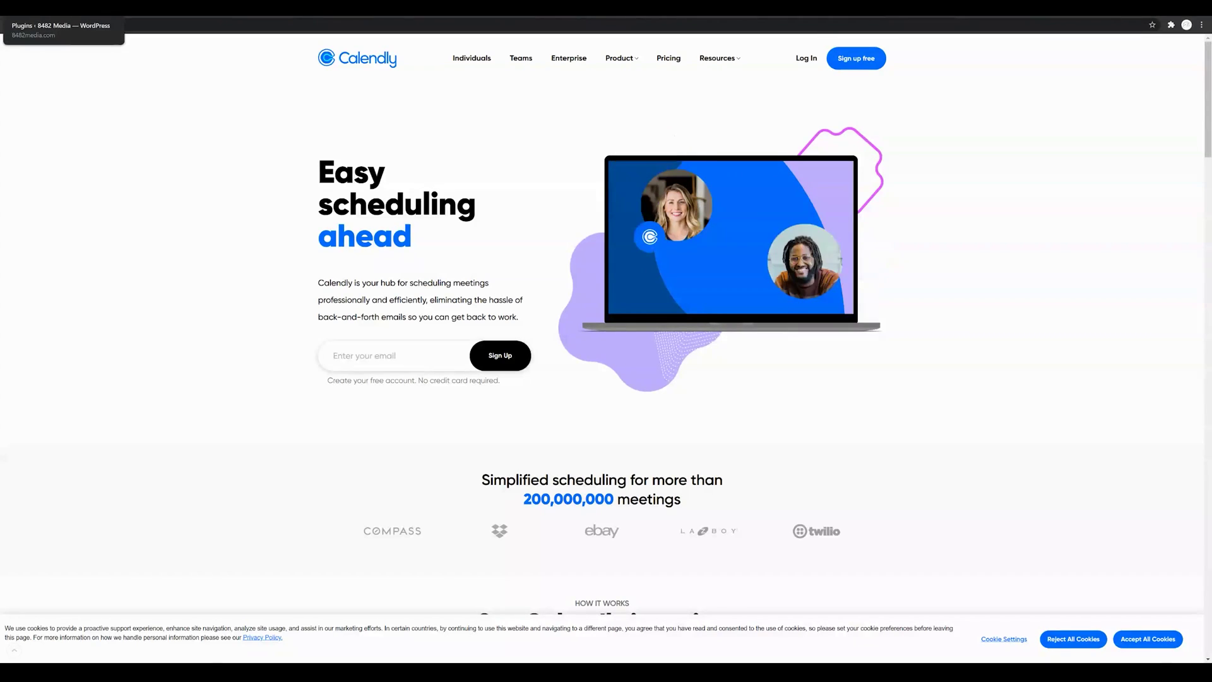
Step: Return to the WordPress Installed Plugins admin page and scroll through the plugin list
left_click(63, 9)
scroll(163, 123, "up", 5)
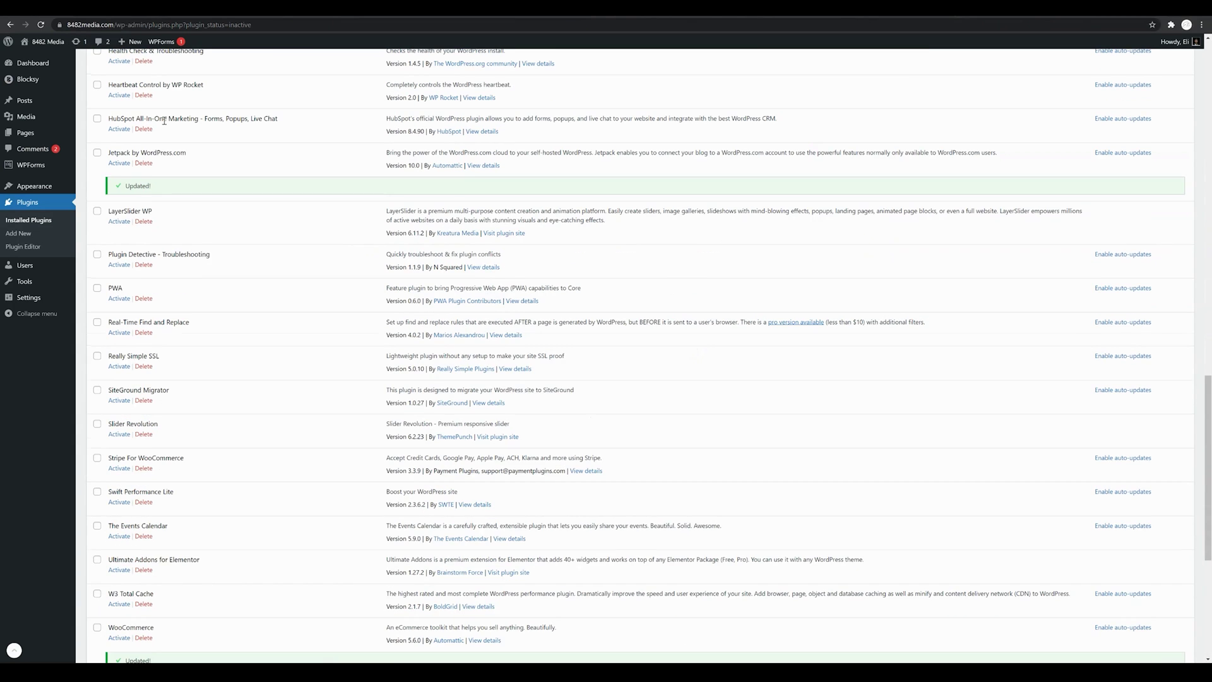
scroll(164, 120, "up", 10)
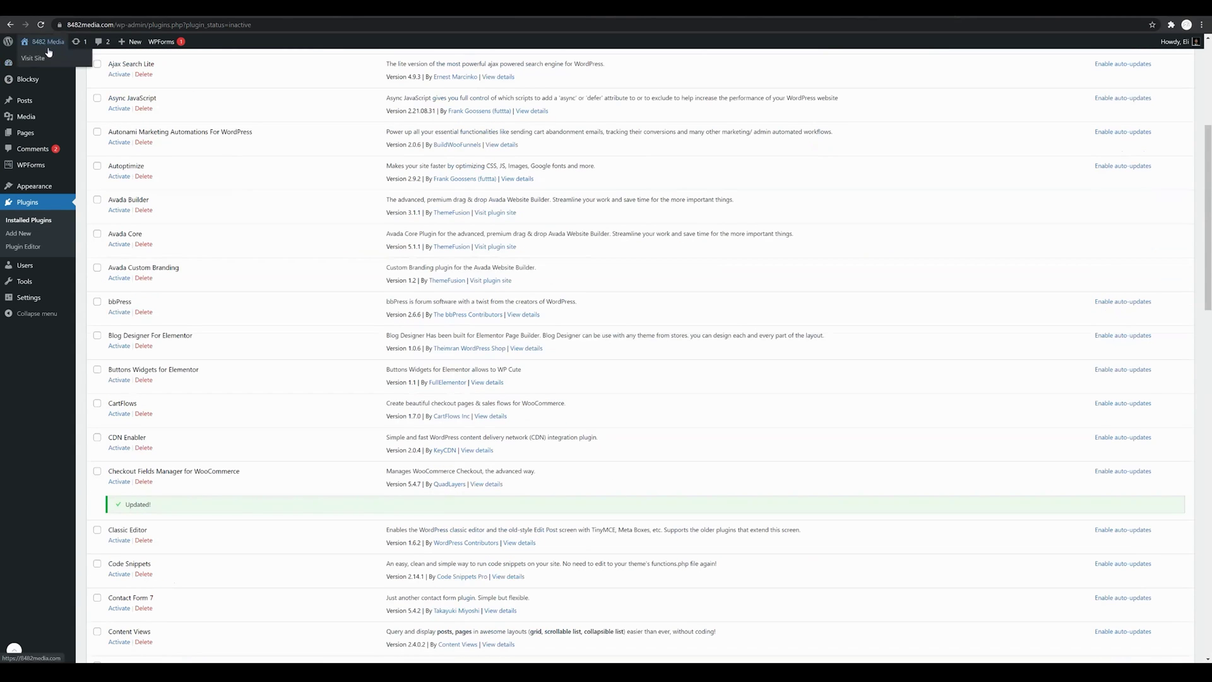
Step: Visit the live 8482 Media site and view the Talk To A Expert booking calendar
left_click(33, 58)
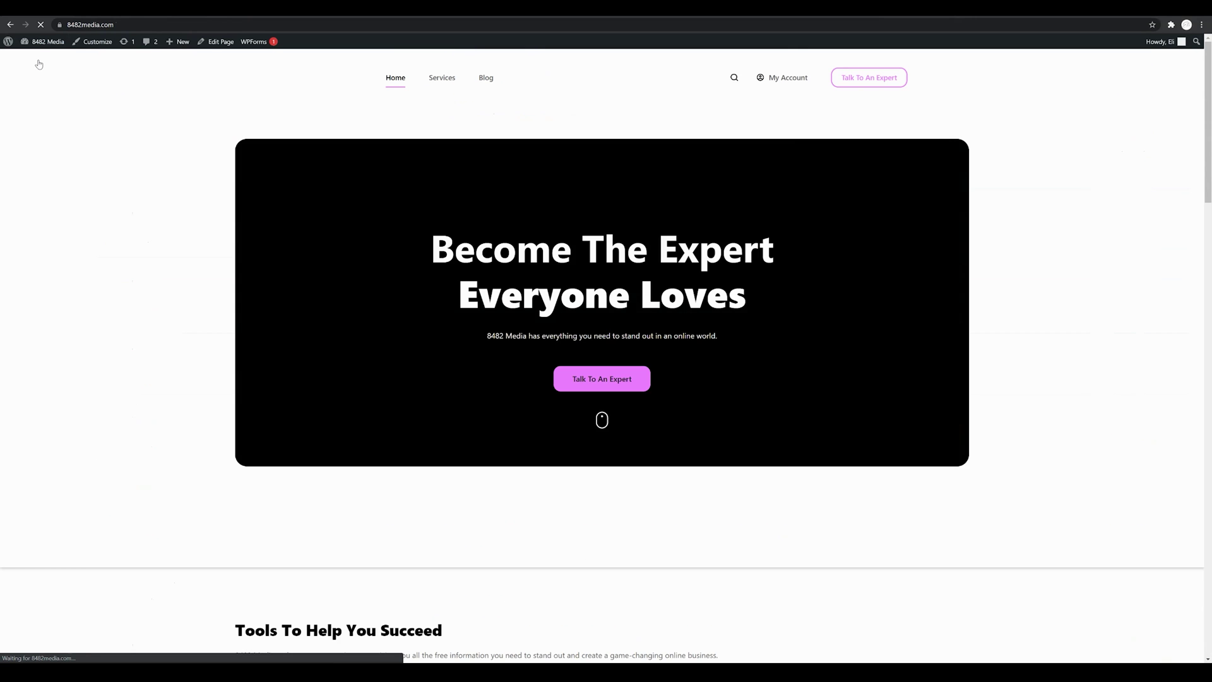
scroll(241, 208, "down", 10)
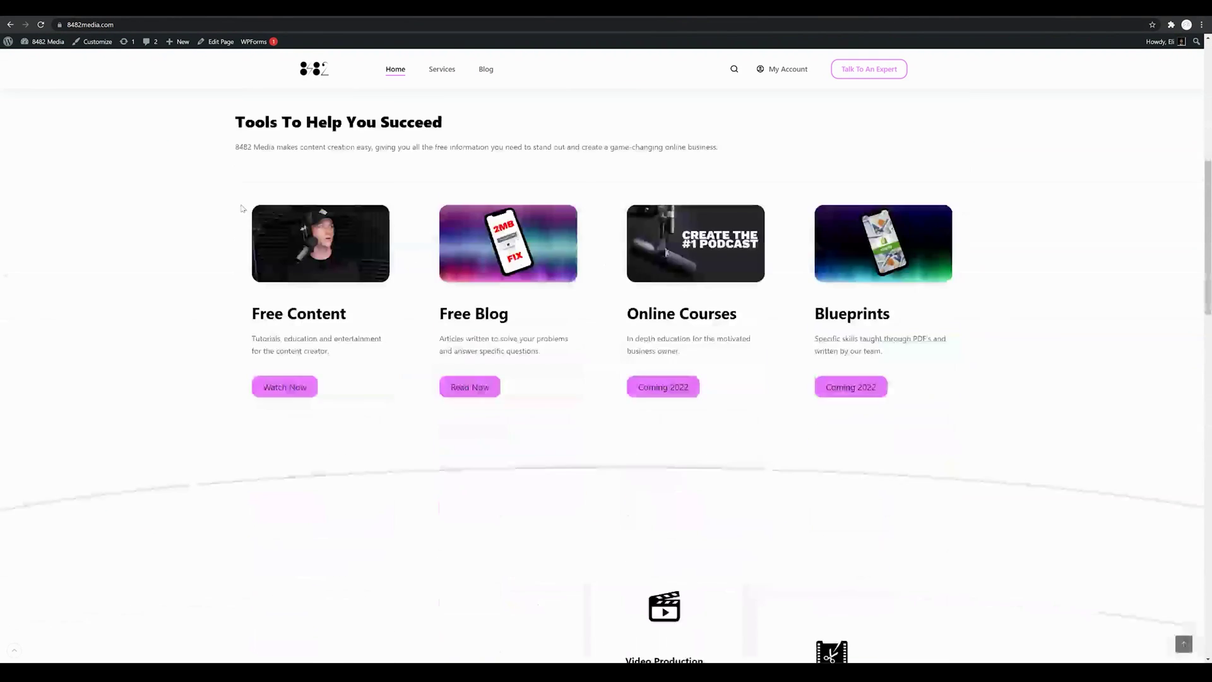
scroll(241, 208, "up", 3)
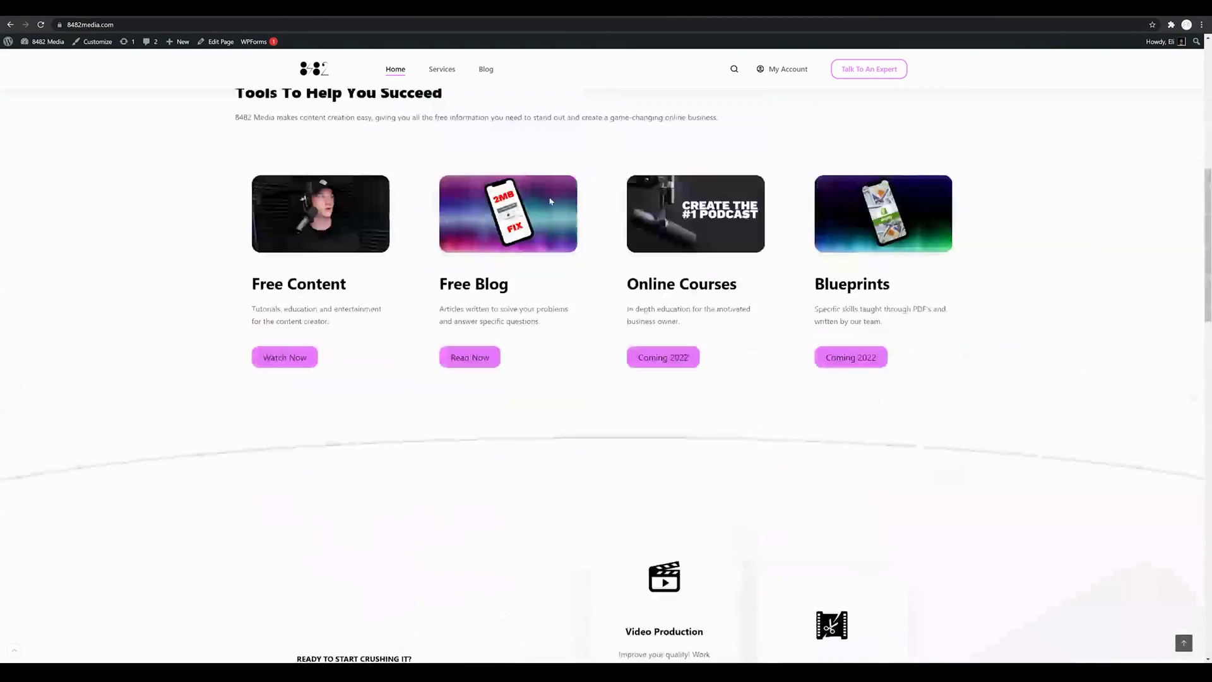
left_click(870, 71)
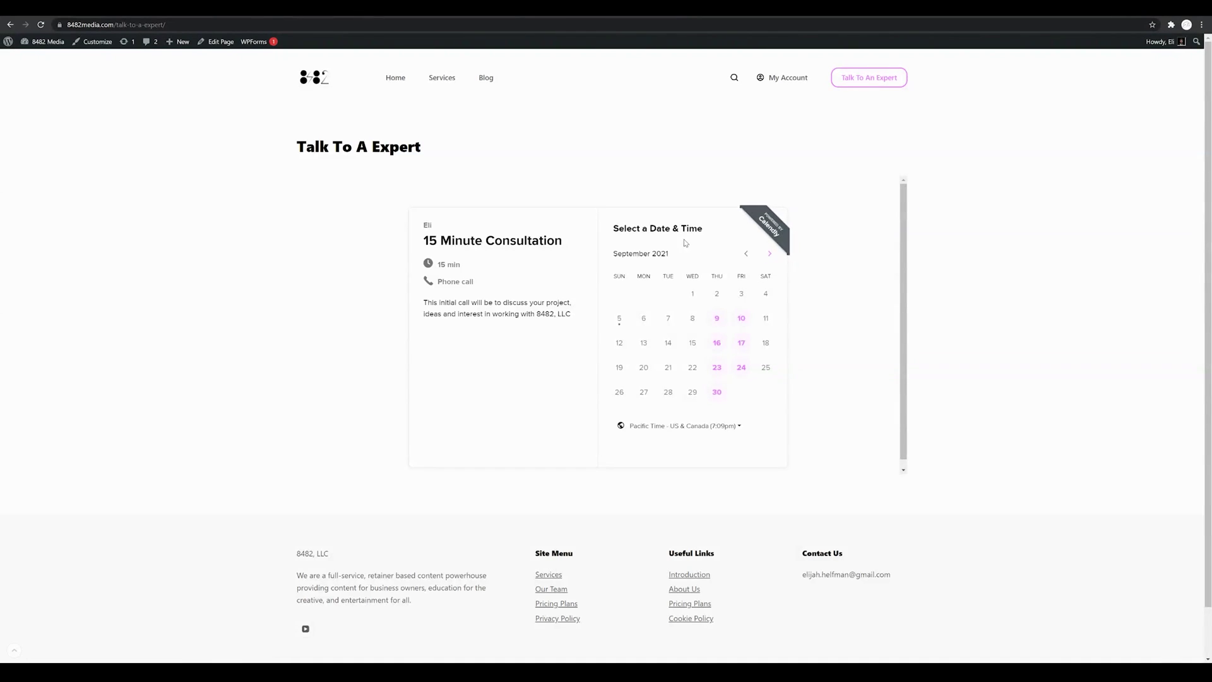
scroll(368, 309, "down", 1)
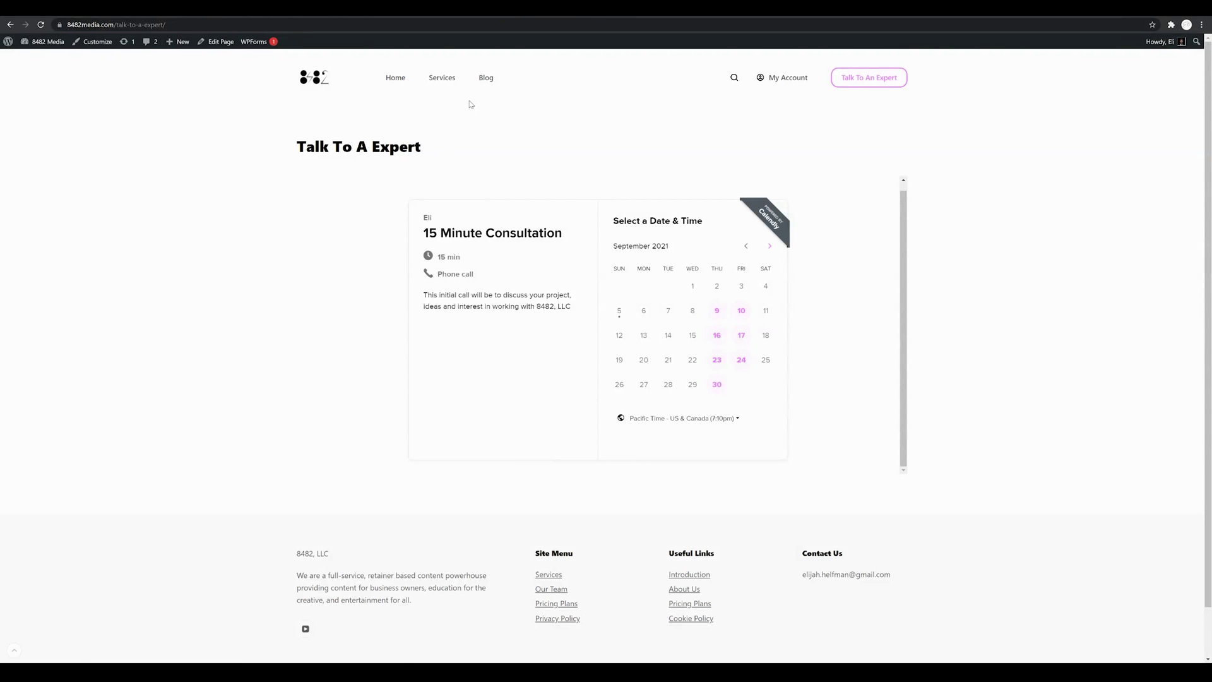
Step: Browse the Blog and Services pages, then follow the link to Calendly's home page
left_click(483, 80)
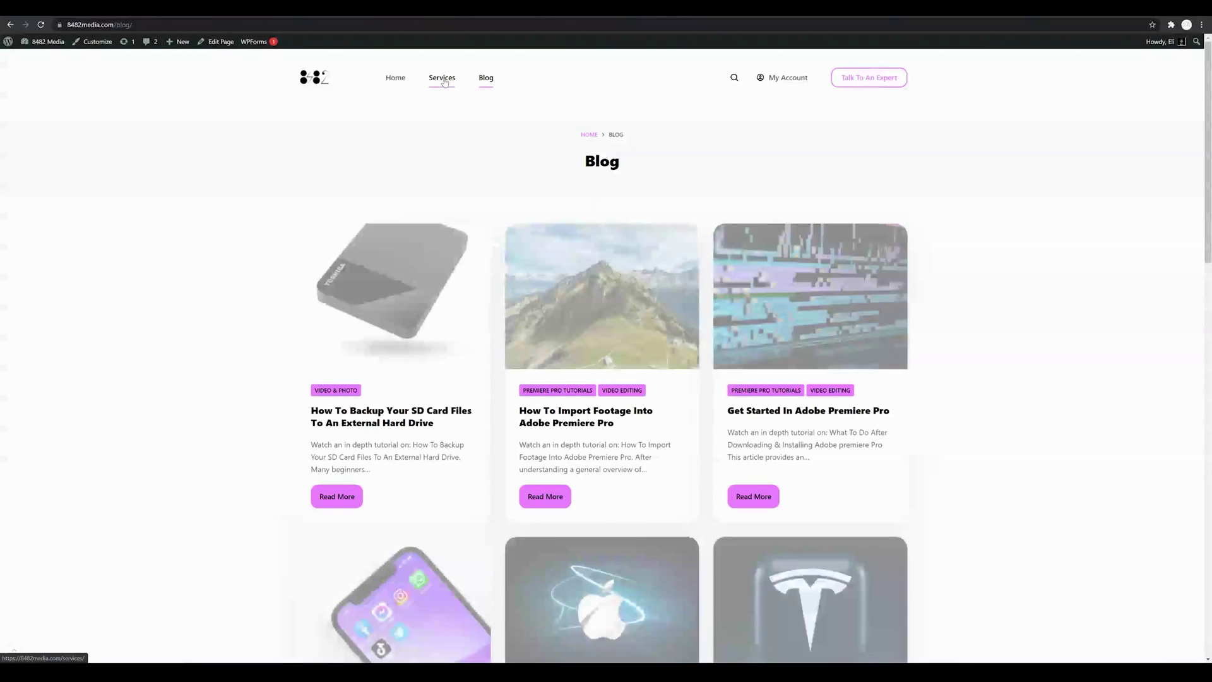
left_click(445, 82)
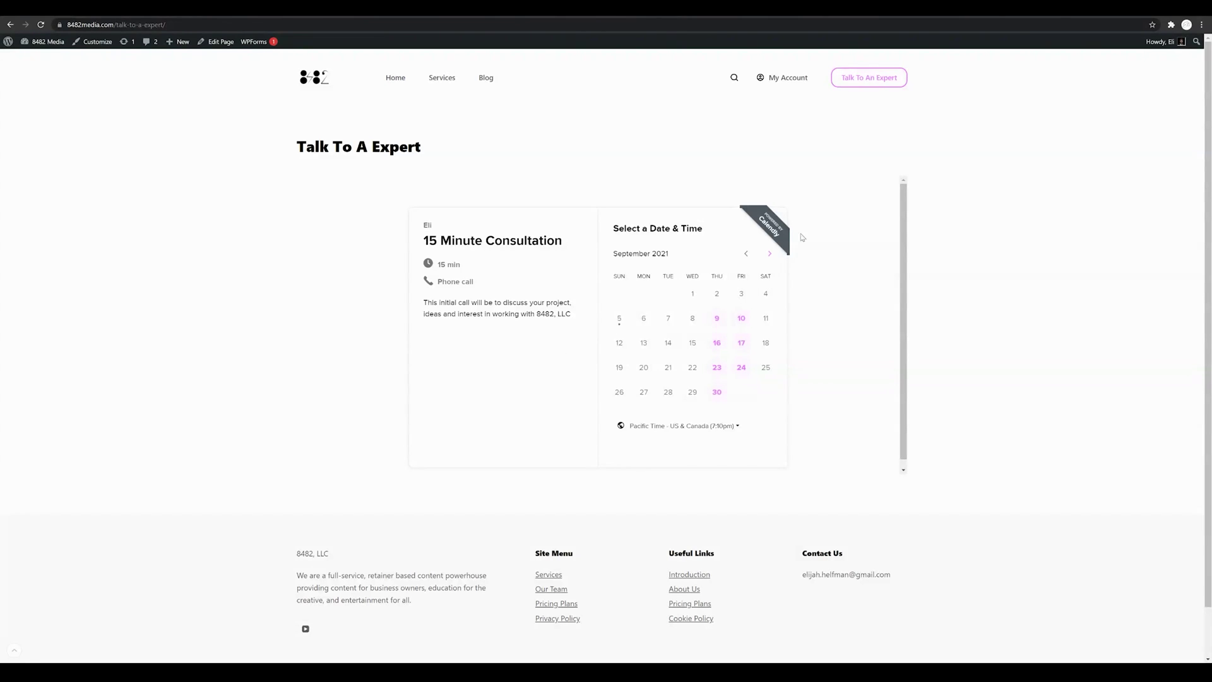
left_click(767, 224)
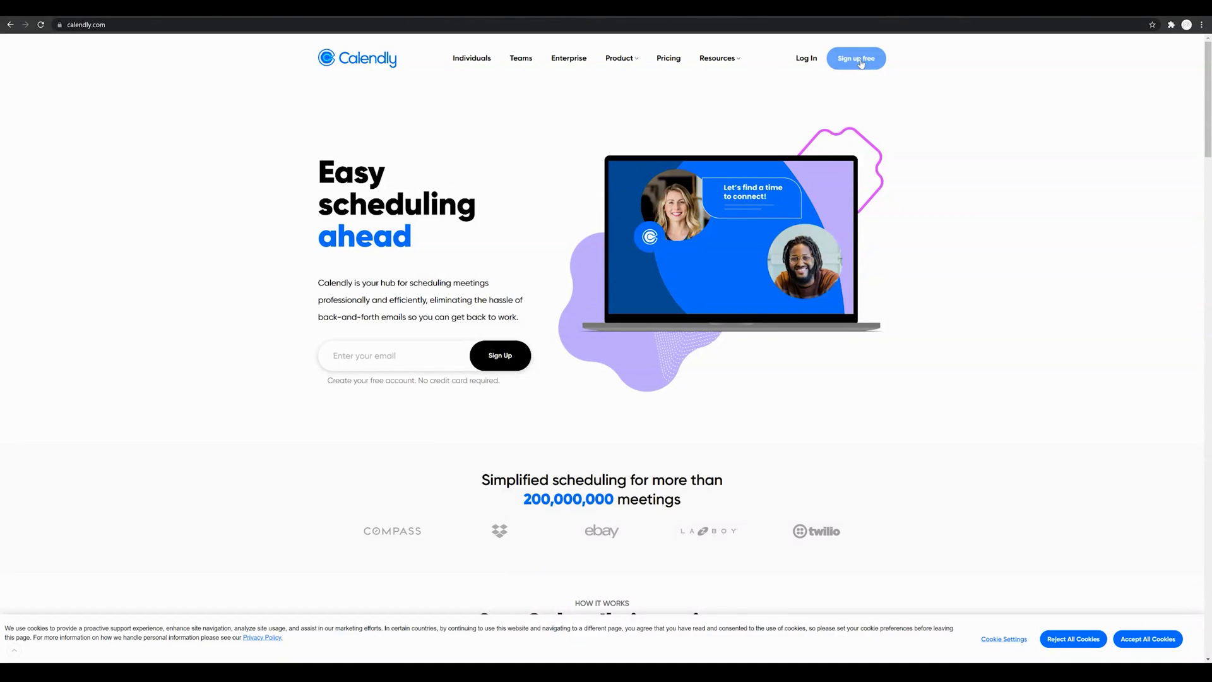
Step: Start a free Calendly sign-up by submitting the work e-mail address
left_click(860, 63)
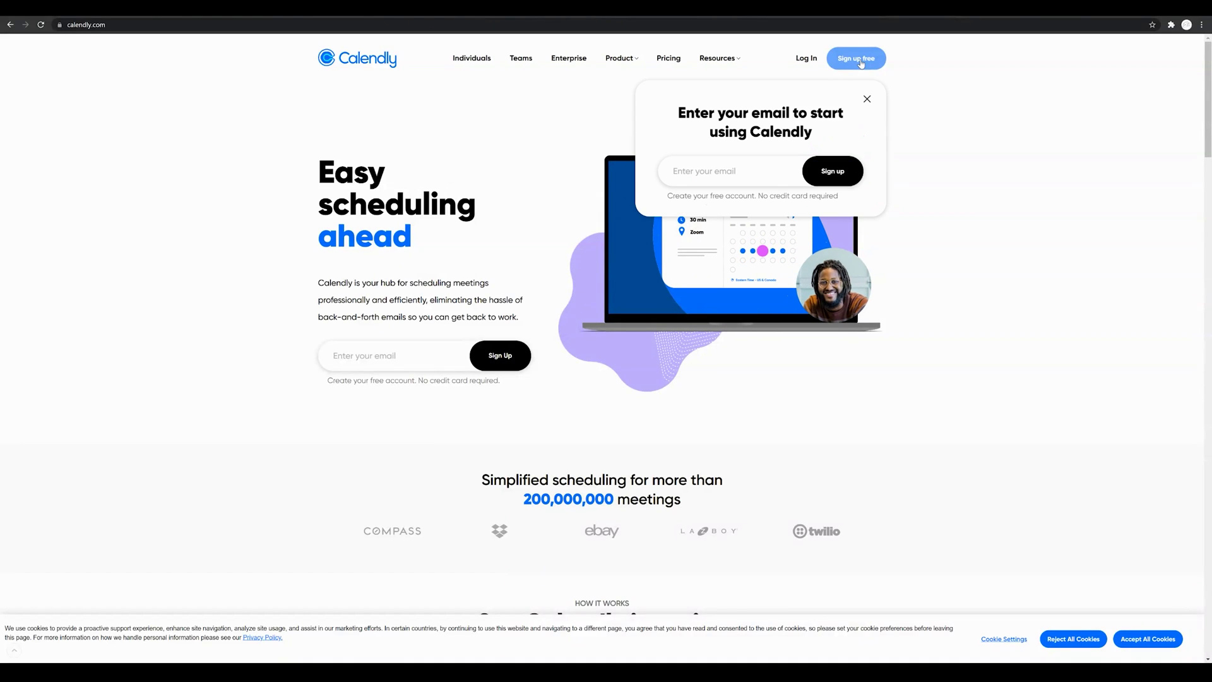
left_click(708, 171)
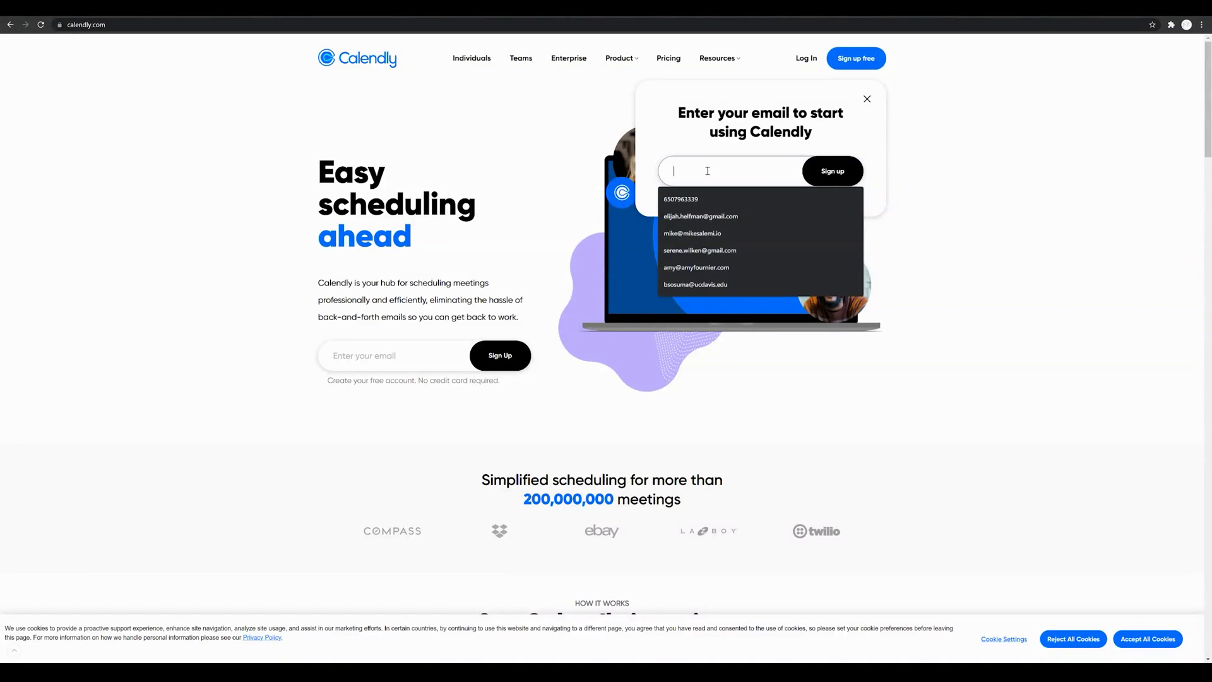
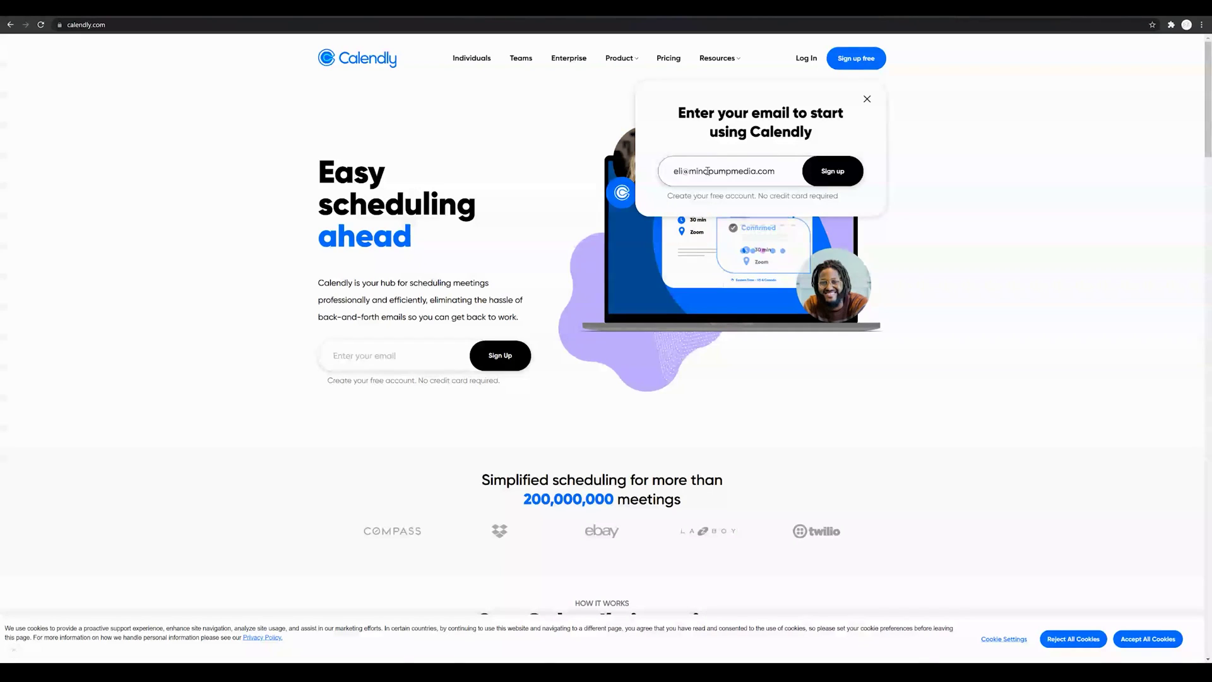
key("Return")
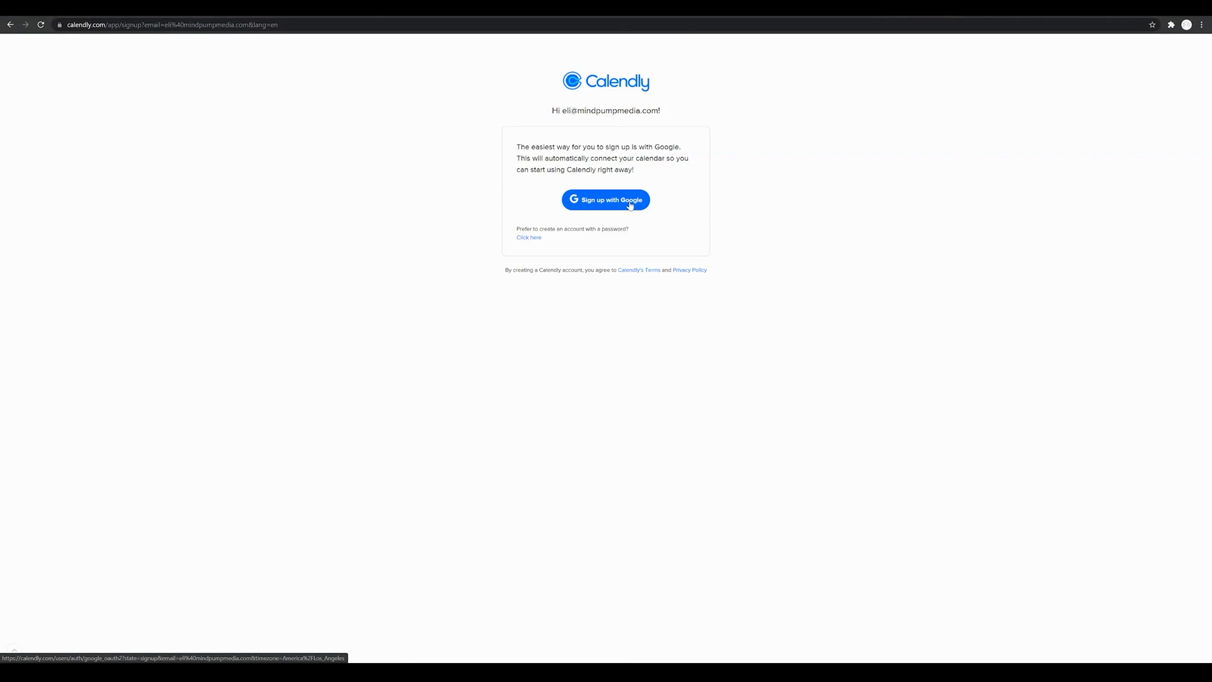
Step: Sign up with the Google account and allow Calendly access to its calendars
left_click(630, 205)
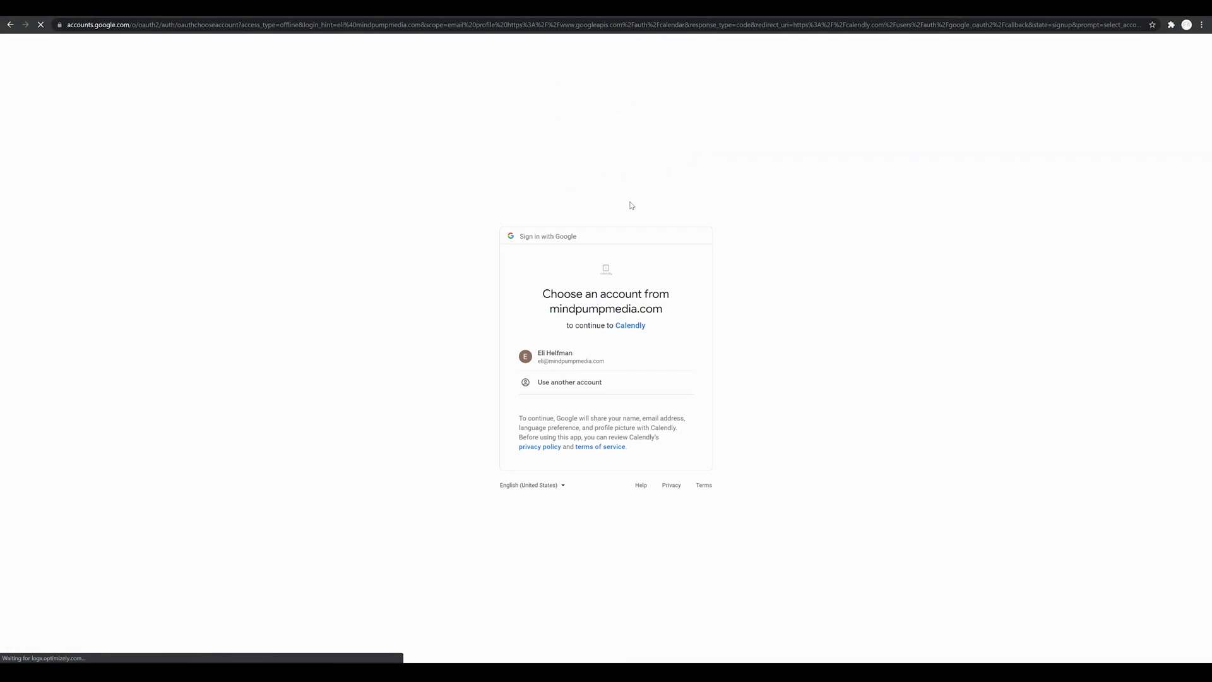
left_click(591, 363)
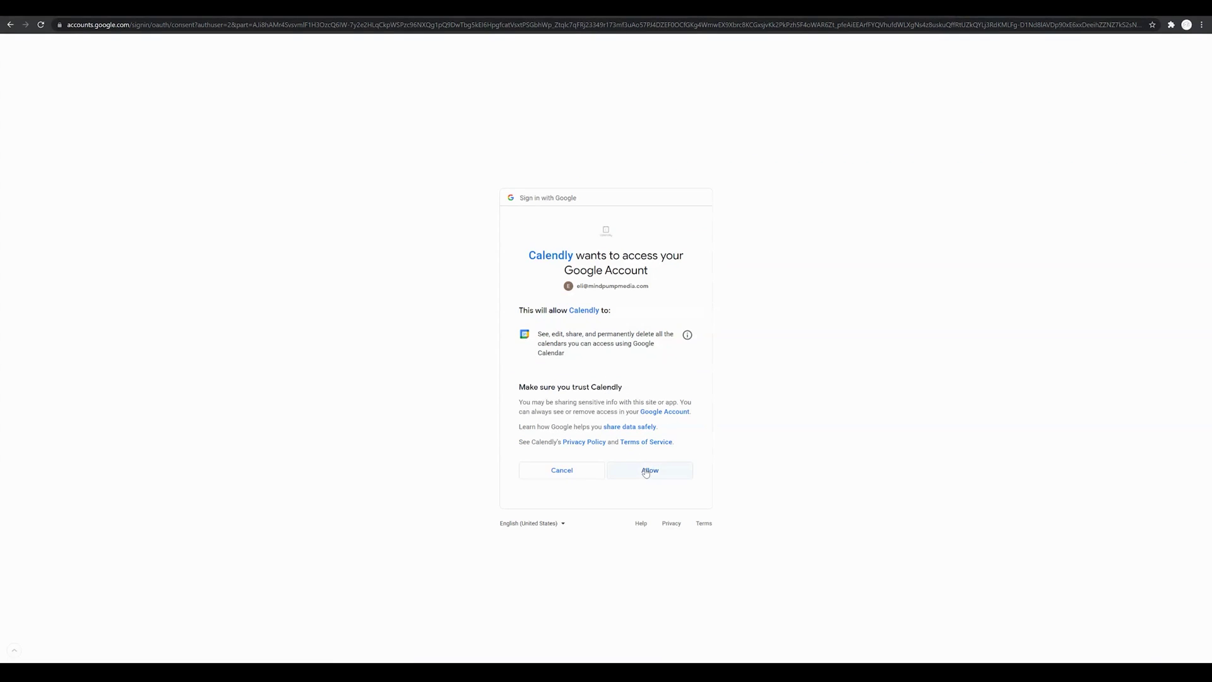
left_click(647, 472)
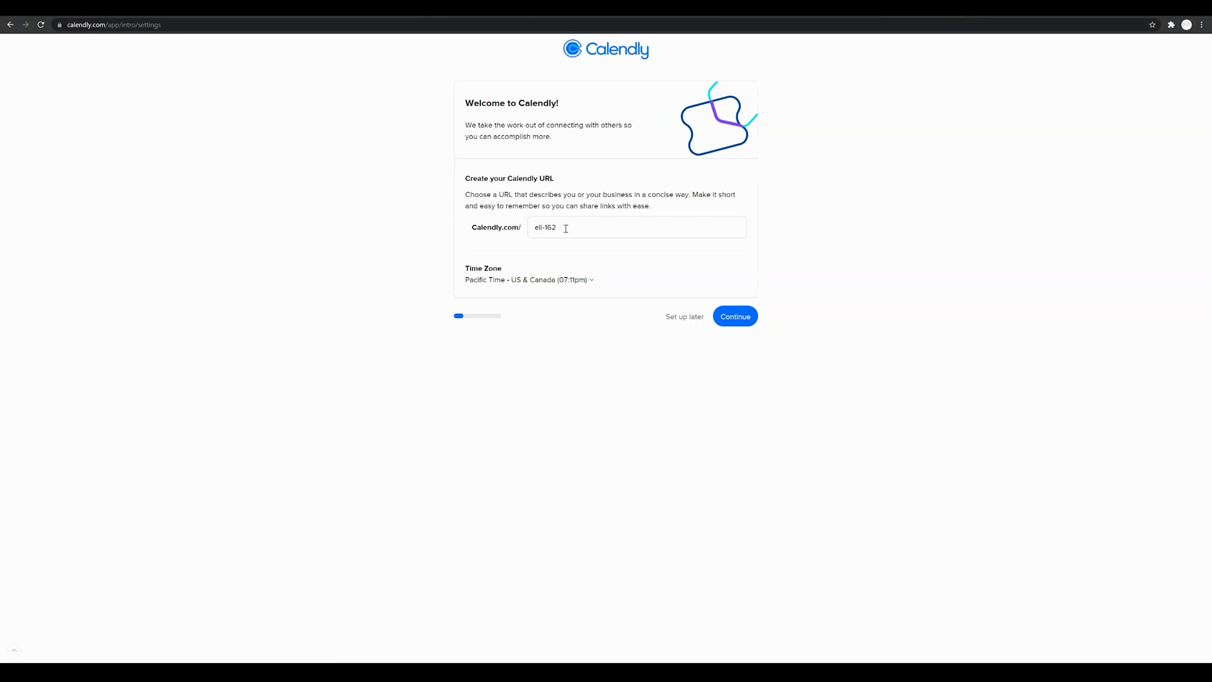
Step: Replace the suggested booking URL with a custom one and confirm the Google Calendar connection
left_click_drag(566, 229, 519, 227)
type("elijahhelfman")
left_click(742, 318)
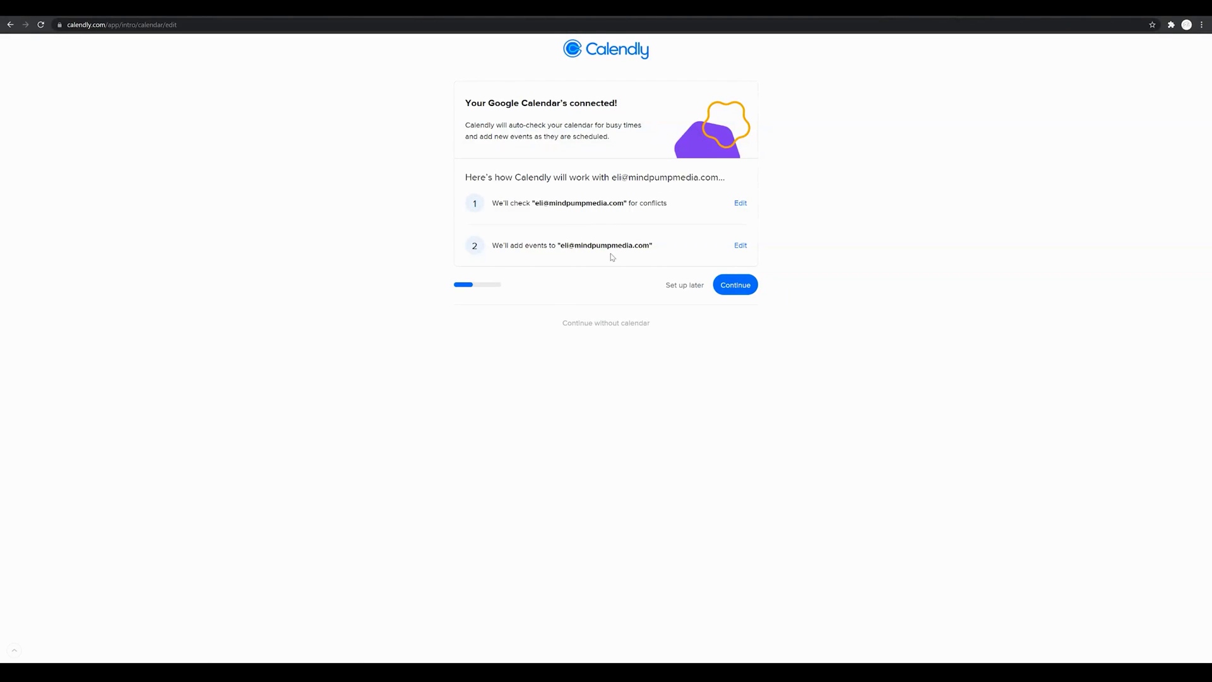
left_click(736, 286)
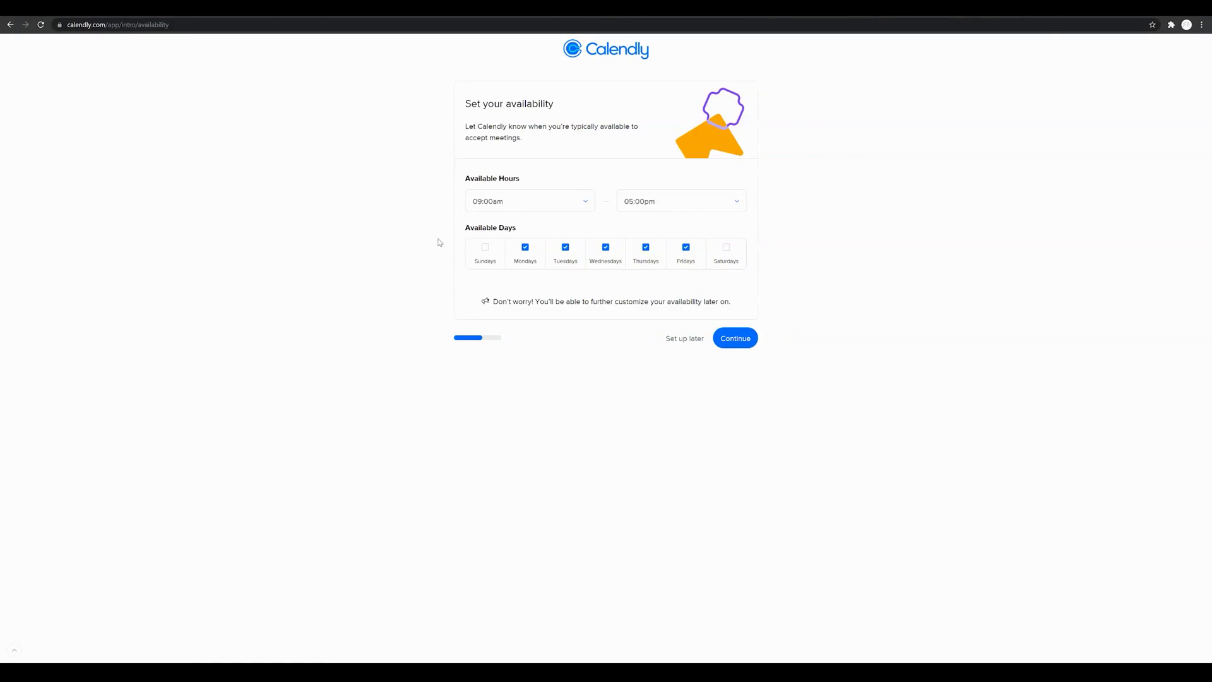
Step: Keep the 09:00am start time, untick Mondays and Tuesdays, and save the availability
left_click(581, 206)
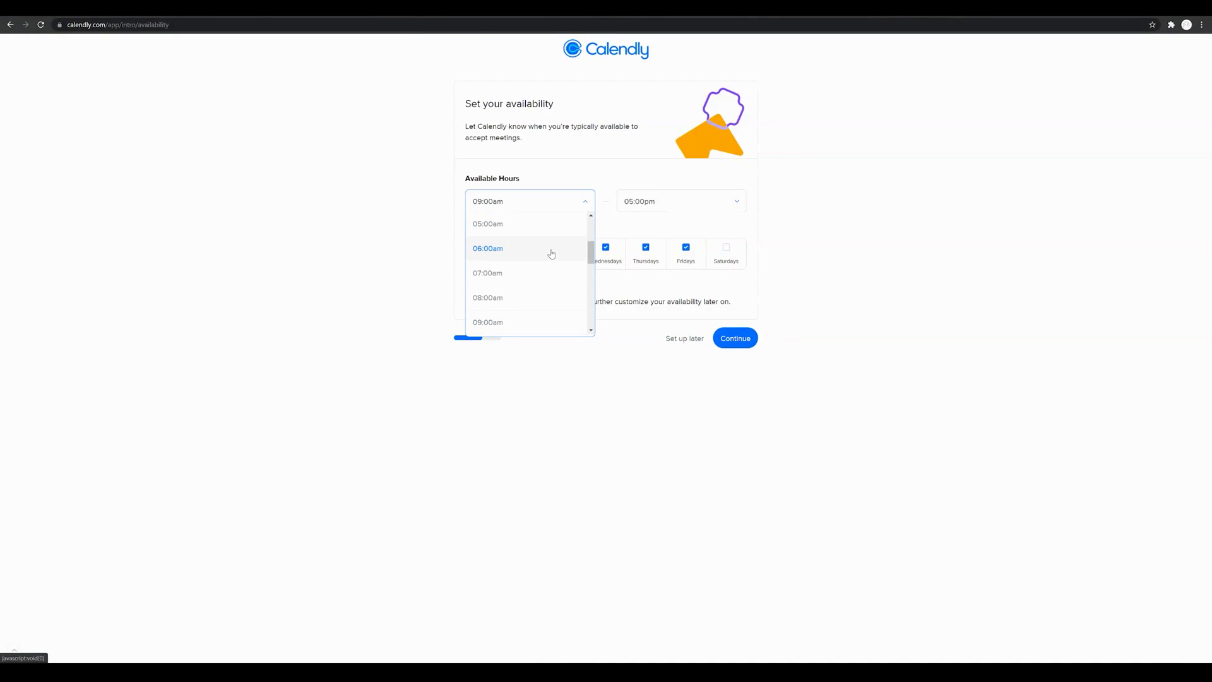
scroll(549, 258, "down", 2)
scroll(550, 266, "up", 2)
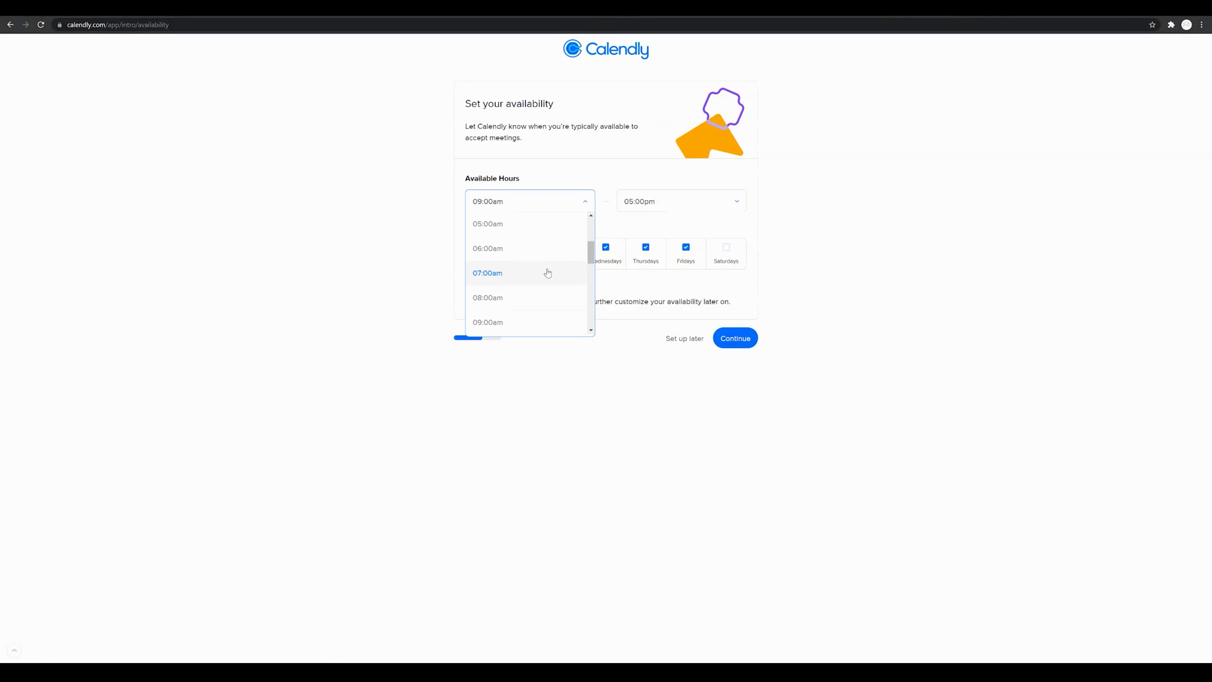
scroll(541, 297, "down", 2)
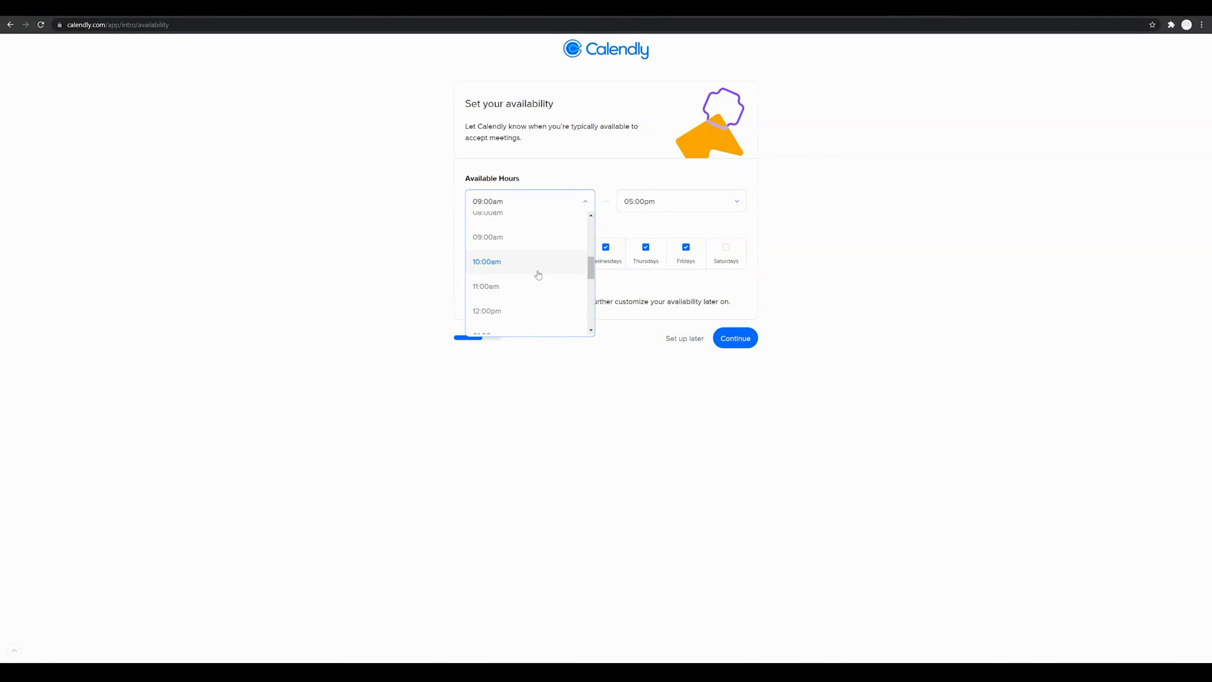
left_click(534, 242)
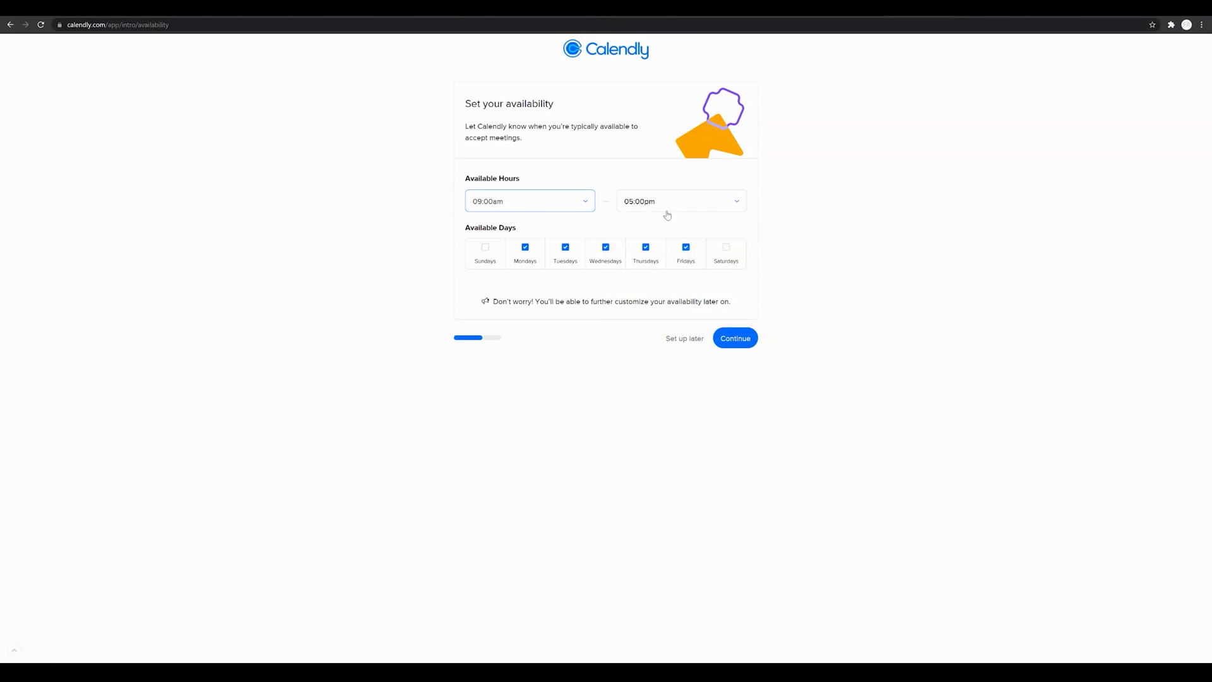
left_click(526, 248)
left_click(566, 249)
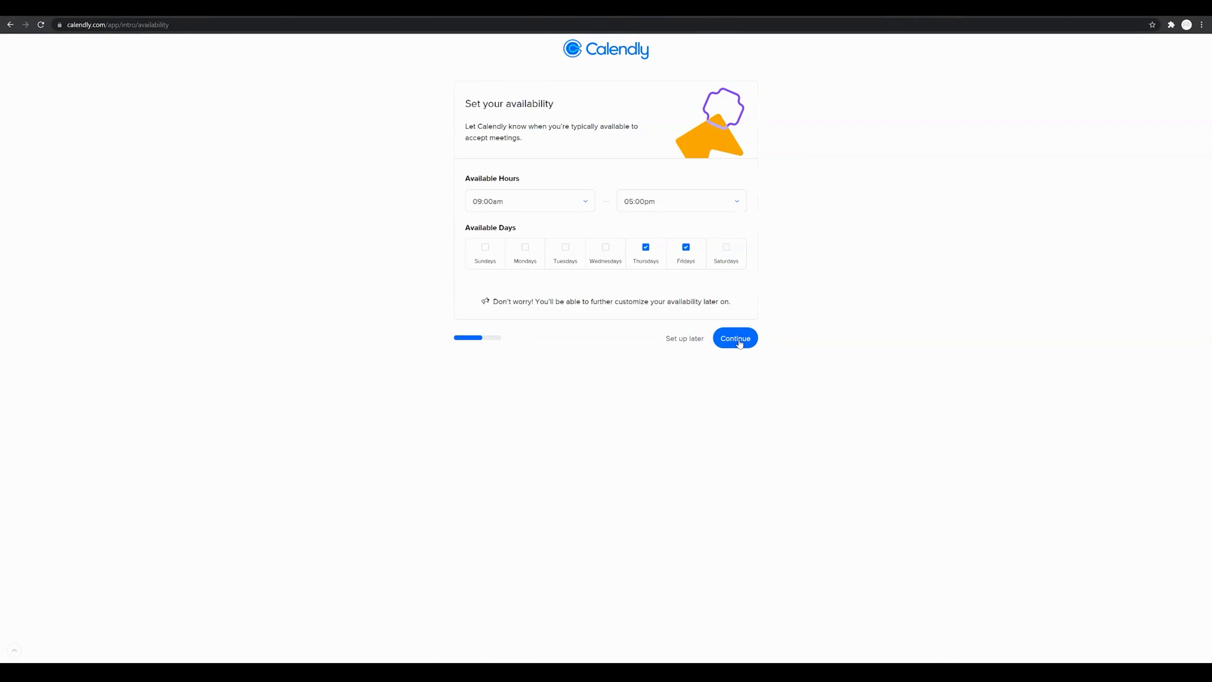
left_click(741, 343)
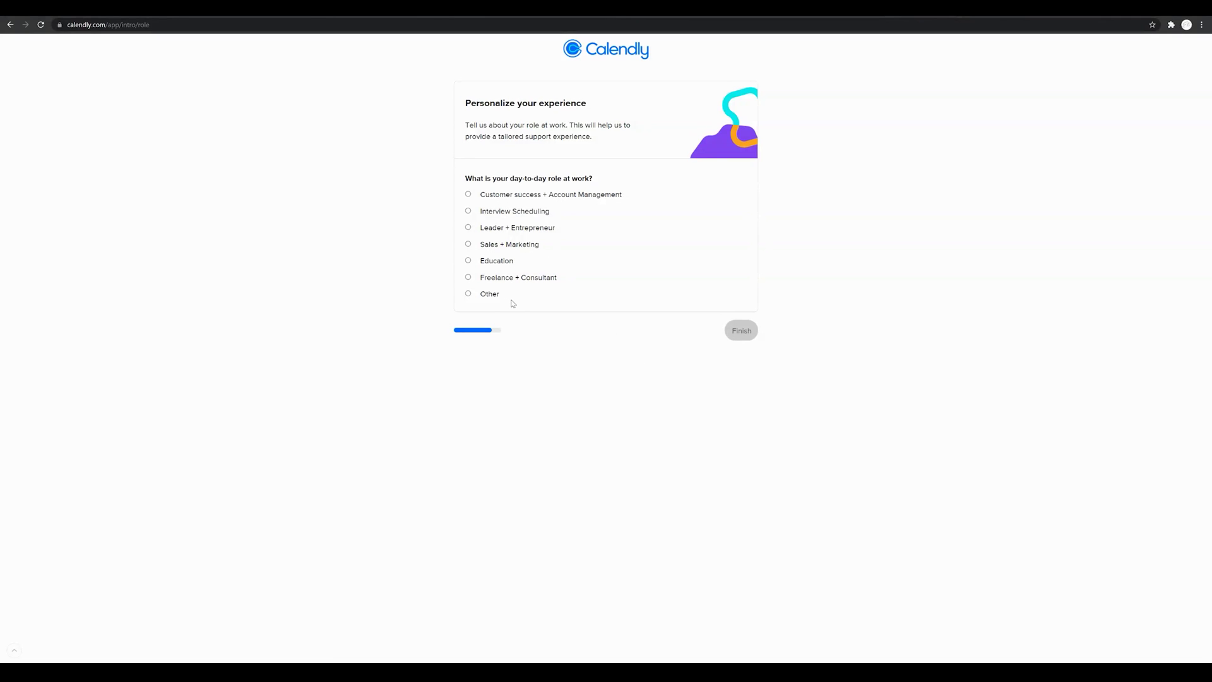
Step: Choose Other as the work role and finish onboarding
left_click(469, 293)
left_click(744, 337)
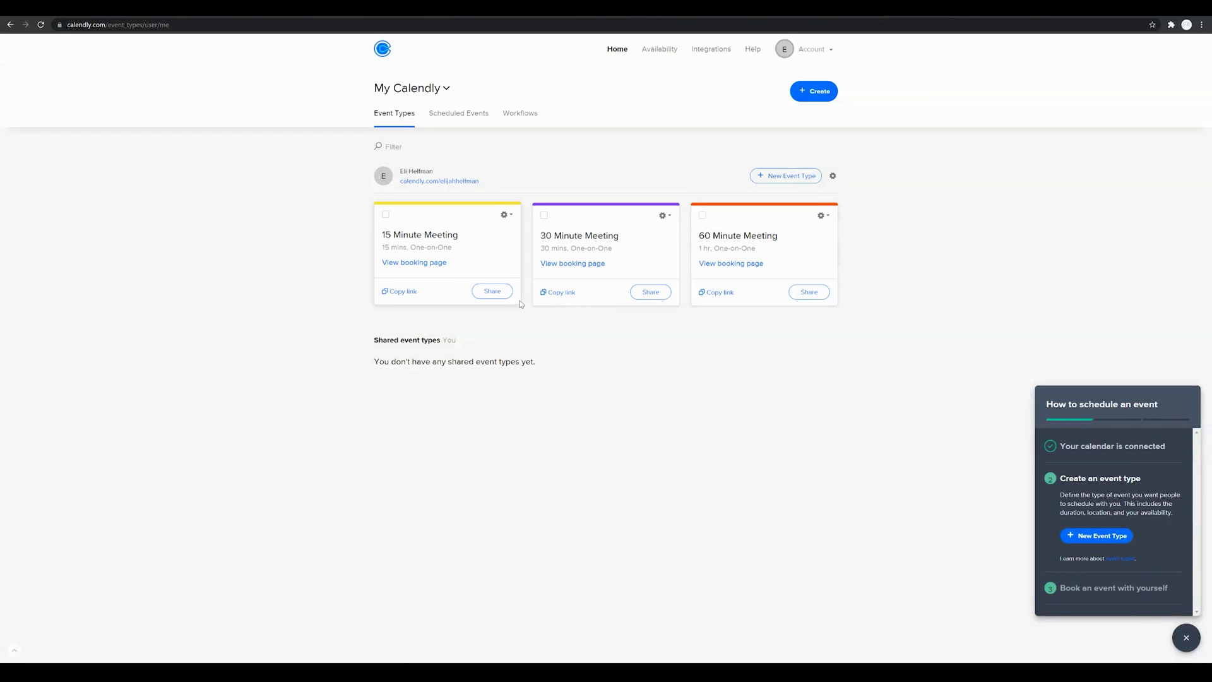
Step: Delete the default 15, 30 and 60 Minute Meeting event types, confirming each deletion
left_click(507, 216)
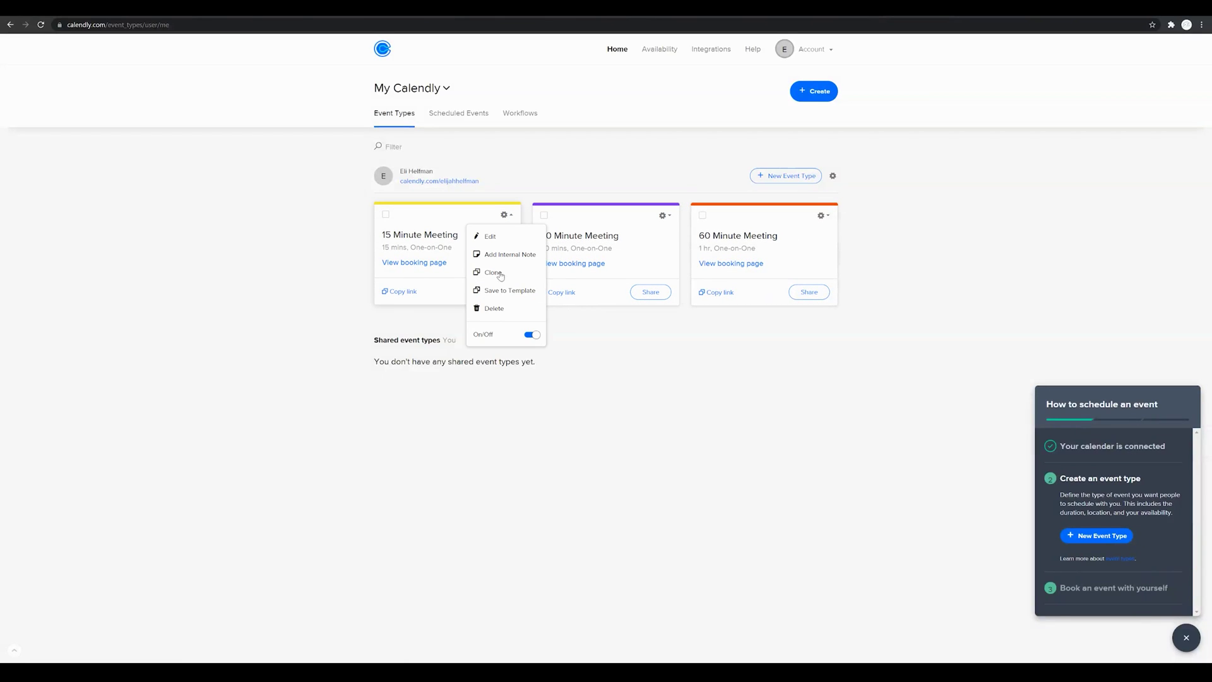
left_click(494, 310)
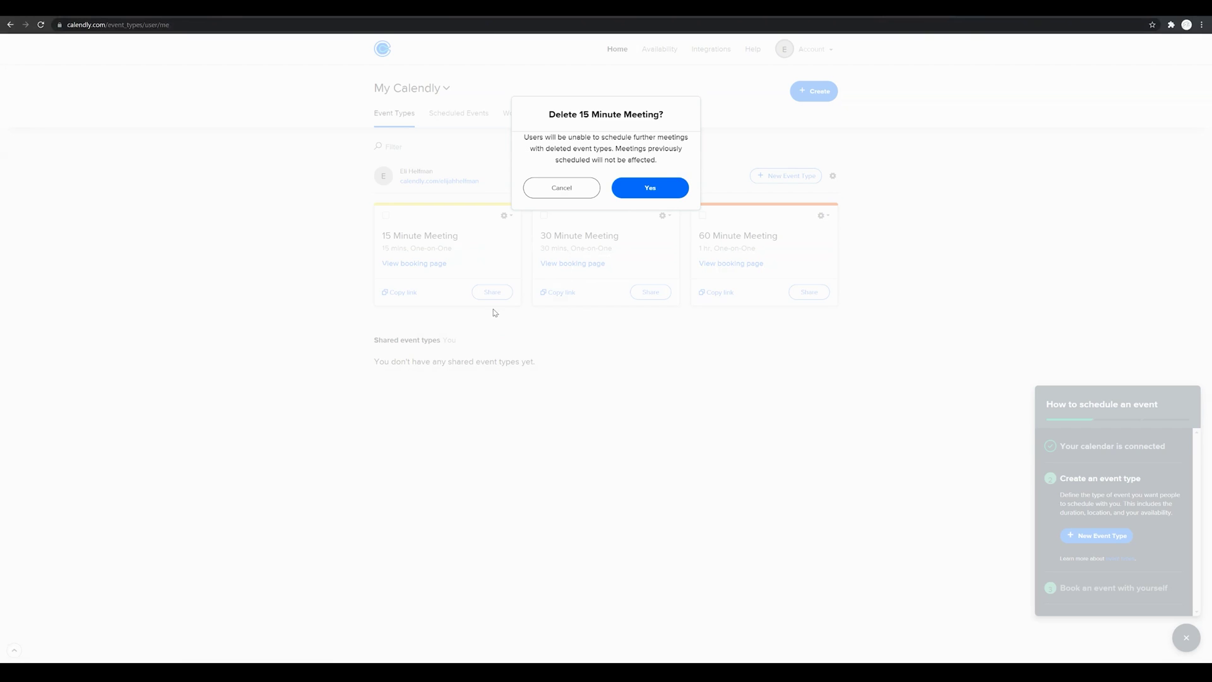
left_click(649, 196)
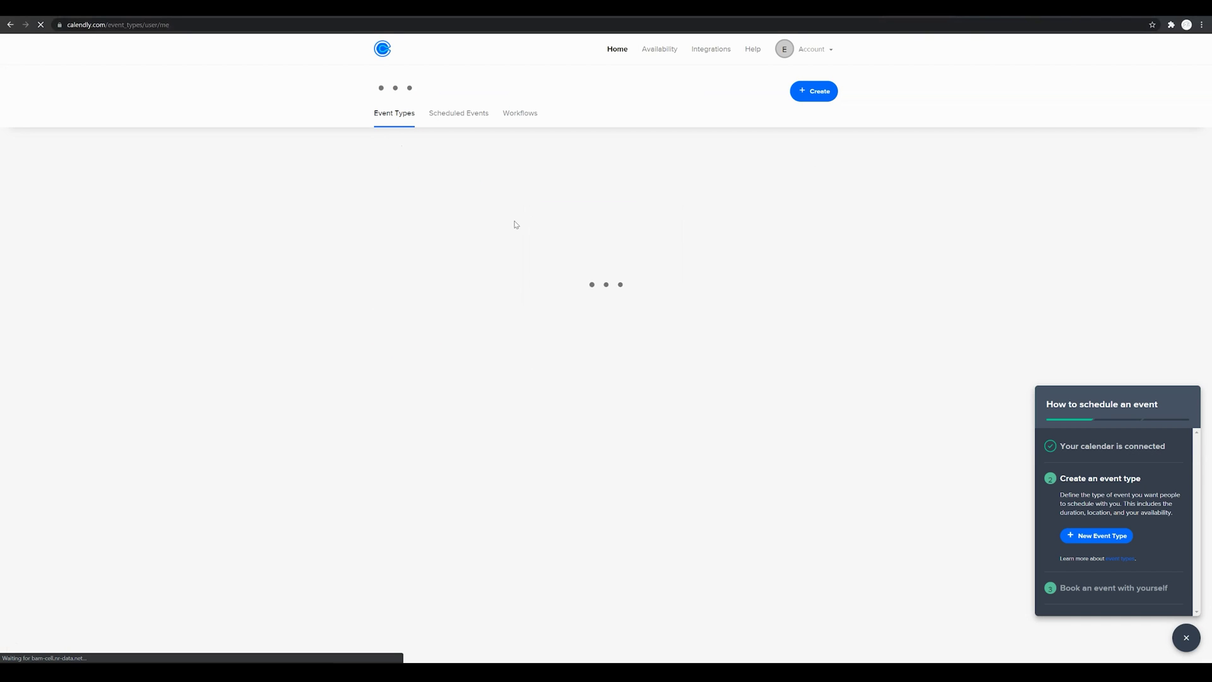
left_click(508, 215)
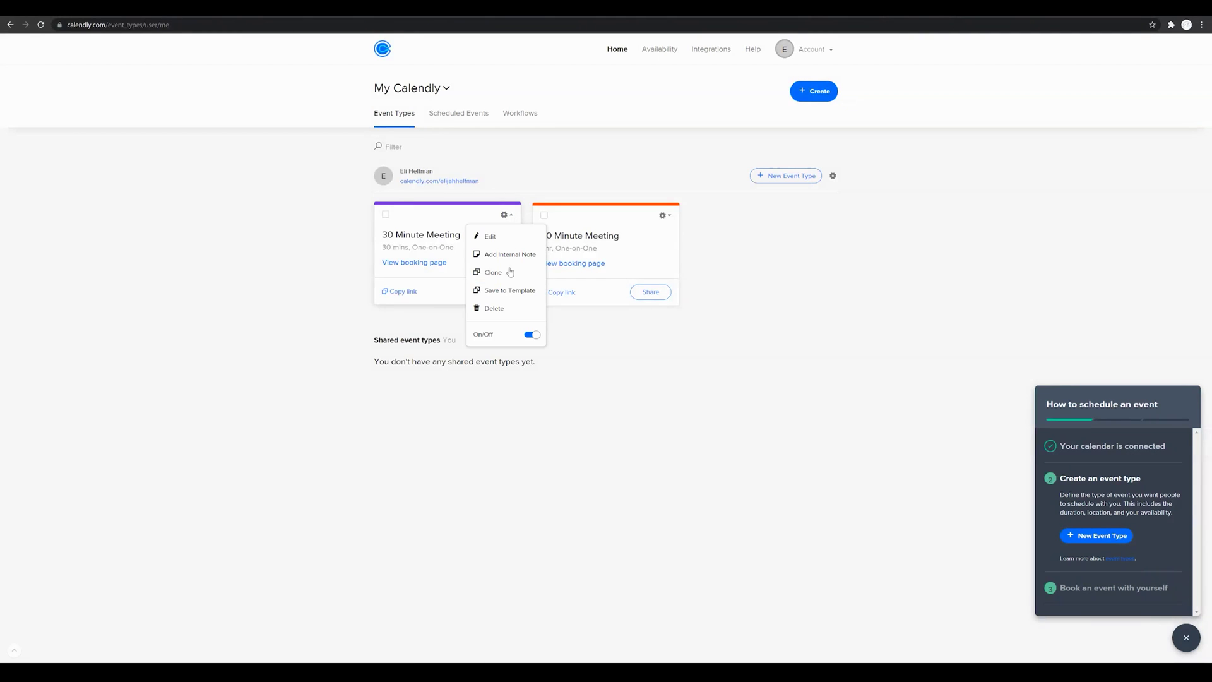
left_click(494, 310)
left_click(653, 187)
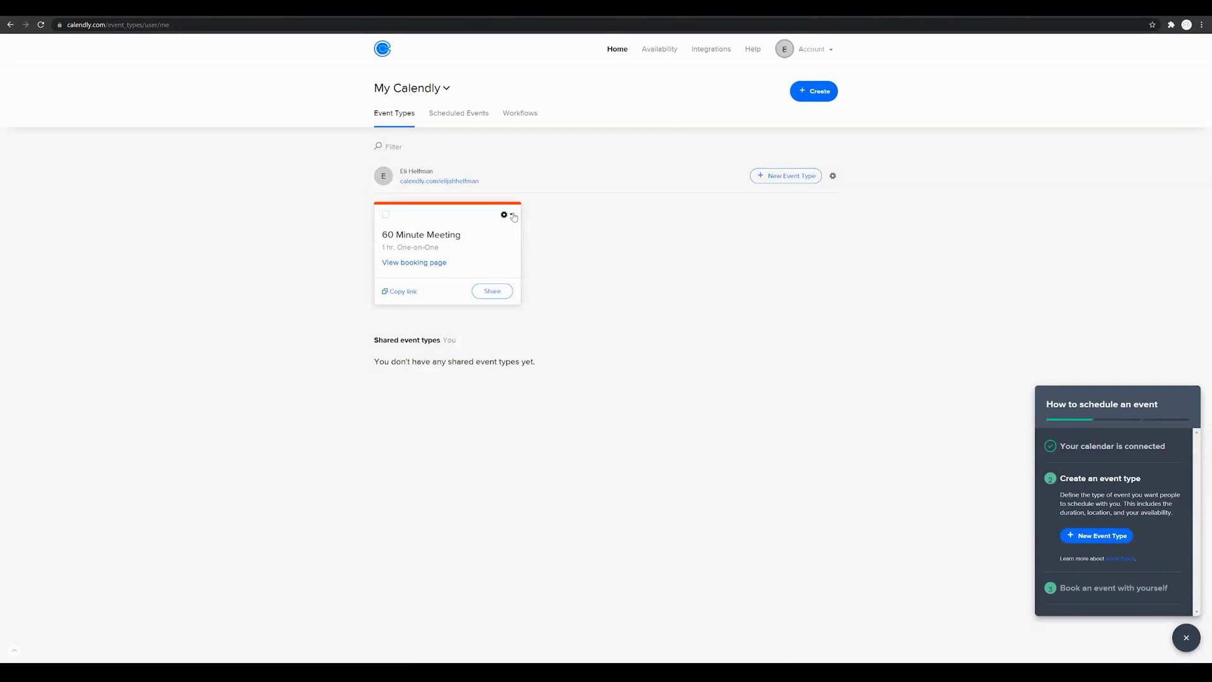
left_click(508, 215)
left_click(494, 309)
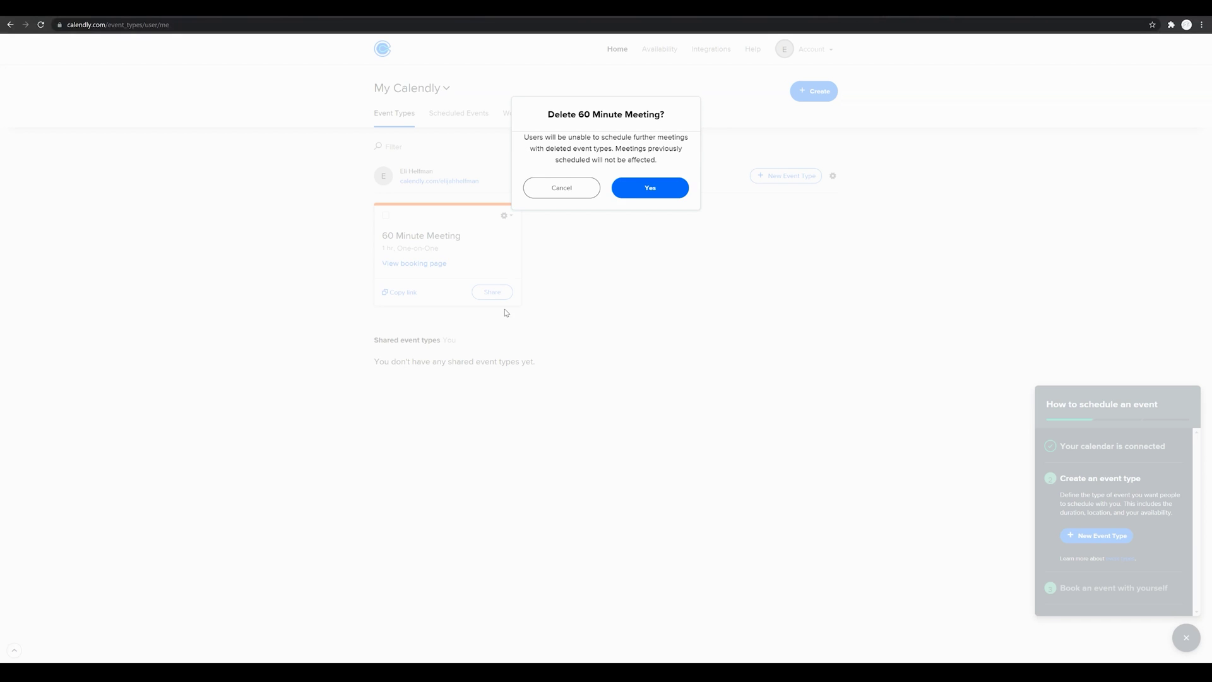
left_click(640, 186)
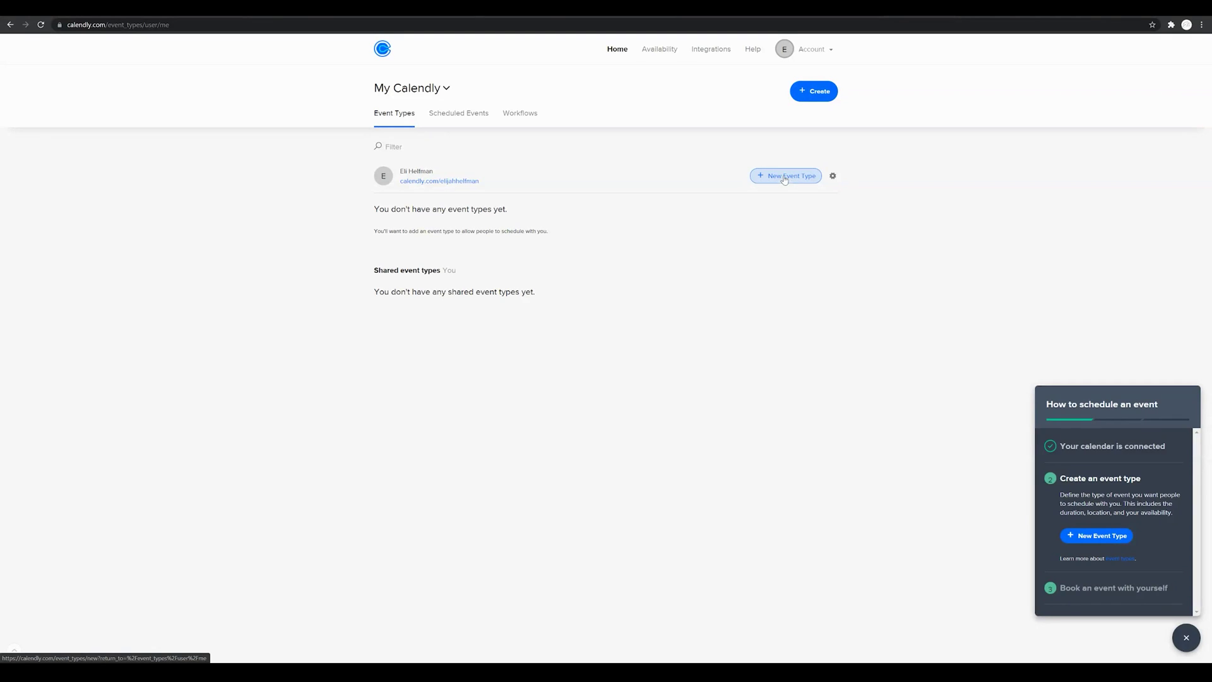
Step: Start creating a new One-on-One event type
left_click(784, 178)
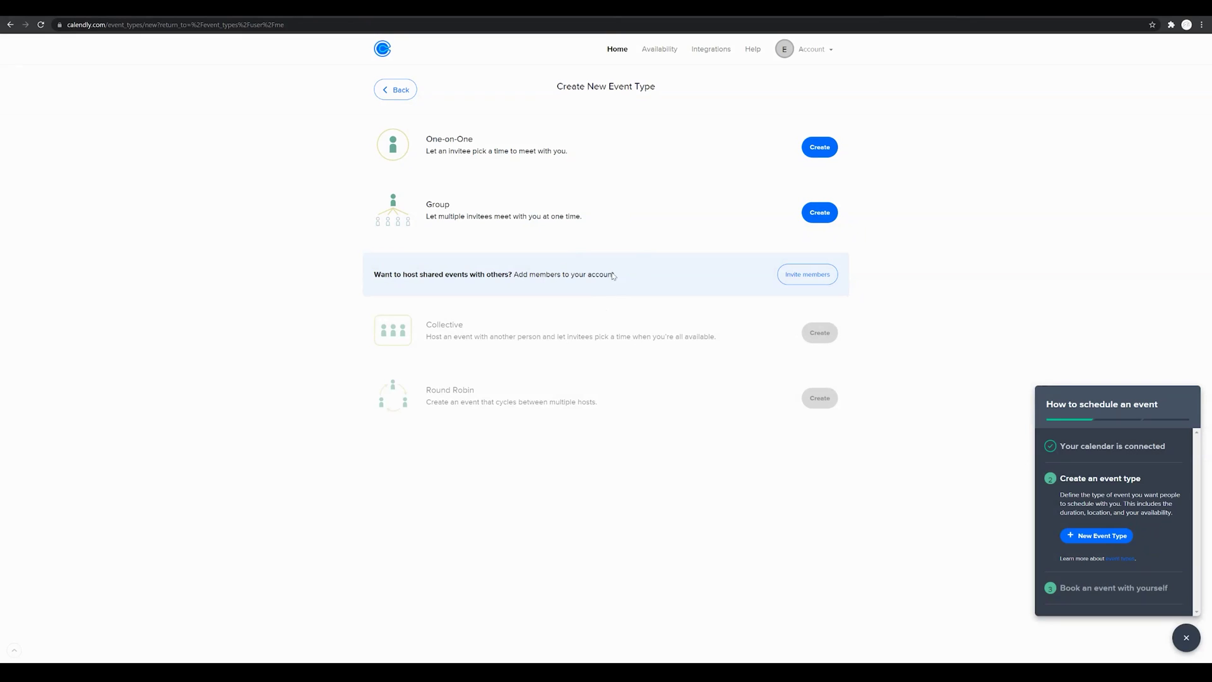
left_click(821, 149)
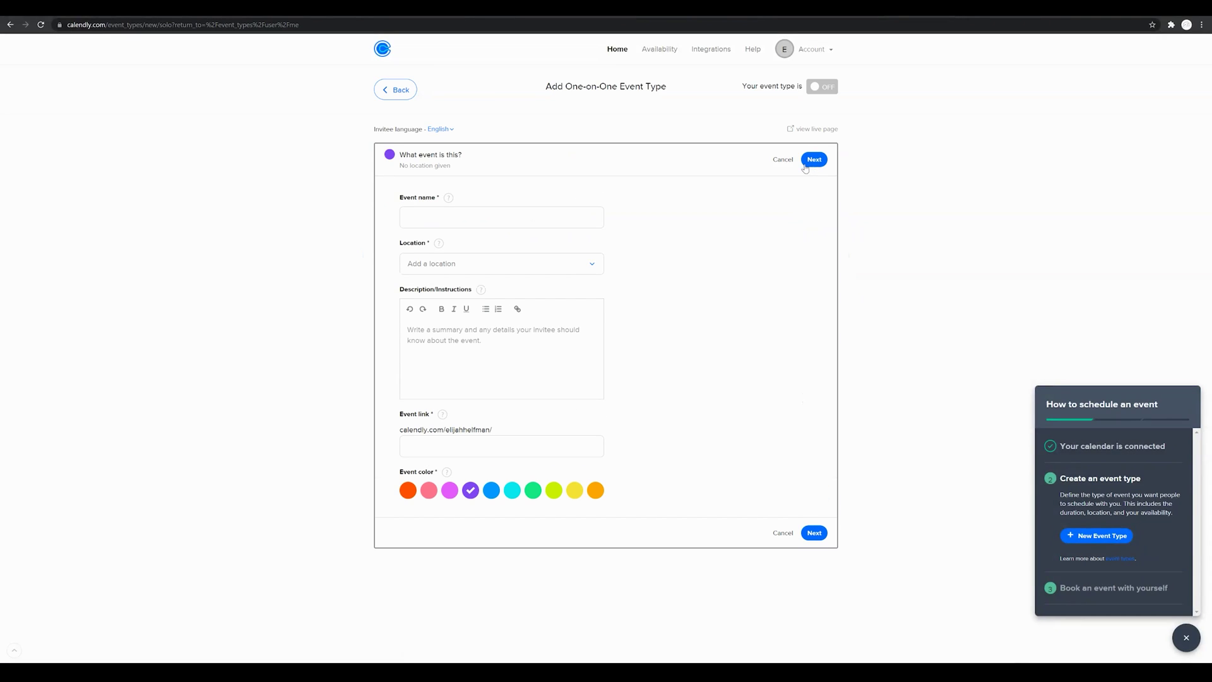
Step: Name the new event 'Talk To 8482' and set its location to Phone call
left_click(558, 220)
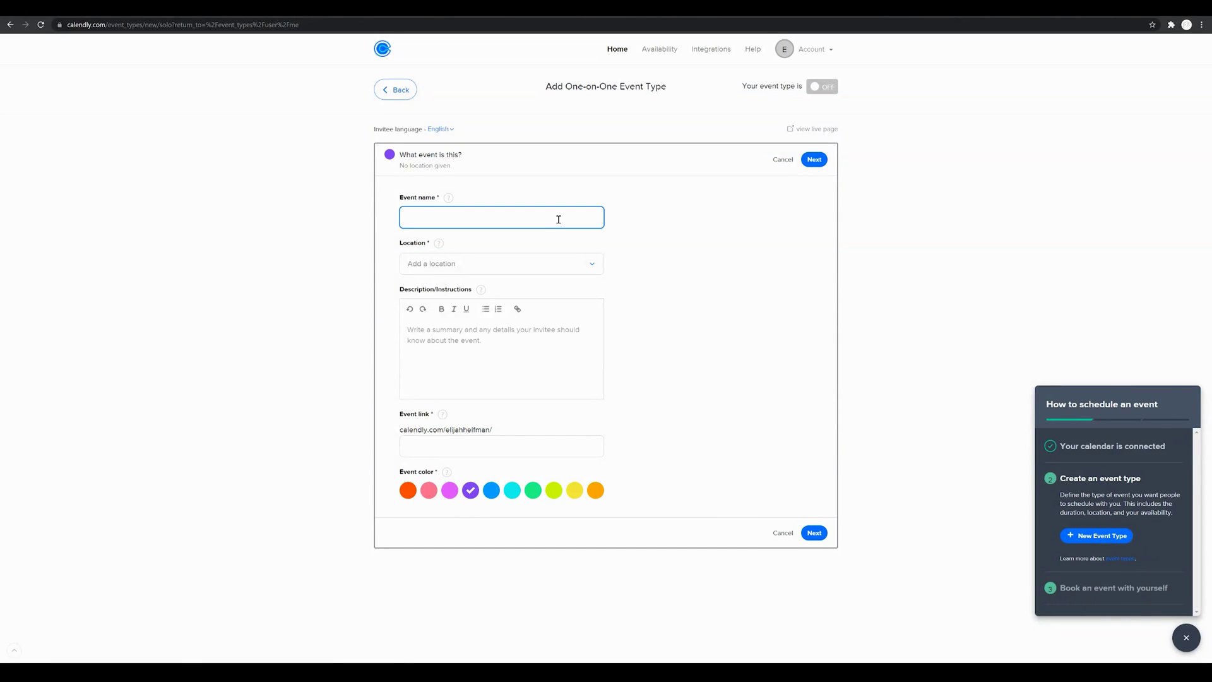
type("Talk To 8482")
left_click(579, 265)
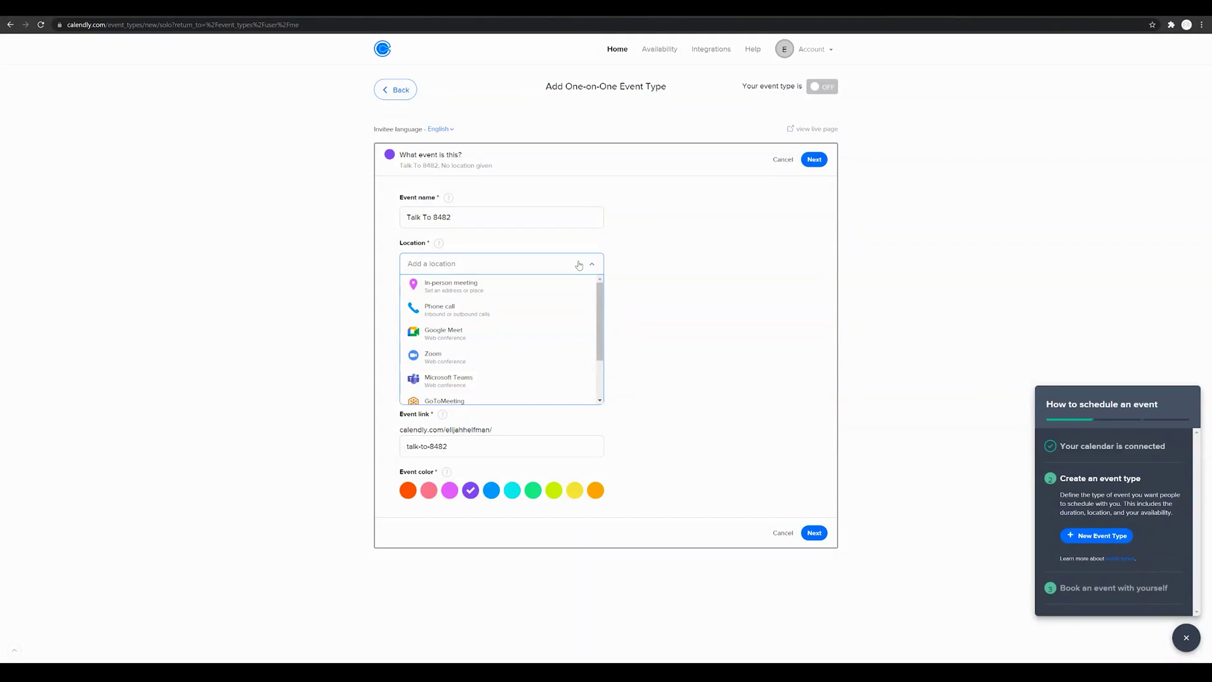
scroll(535, 328, "down", 1)
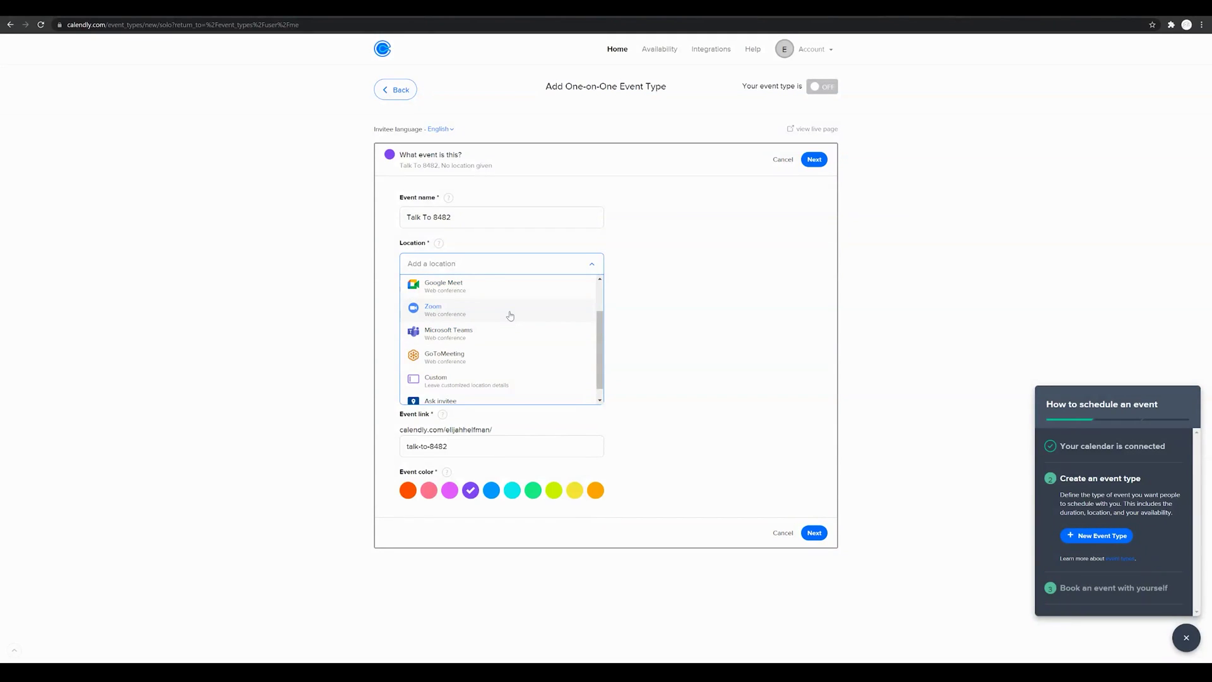
scroll(511, 322, "up", 1)
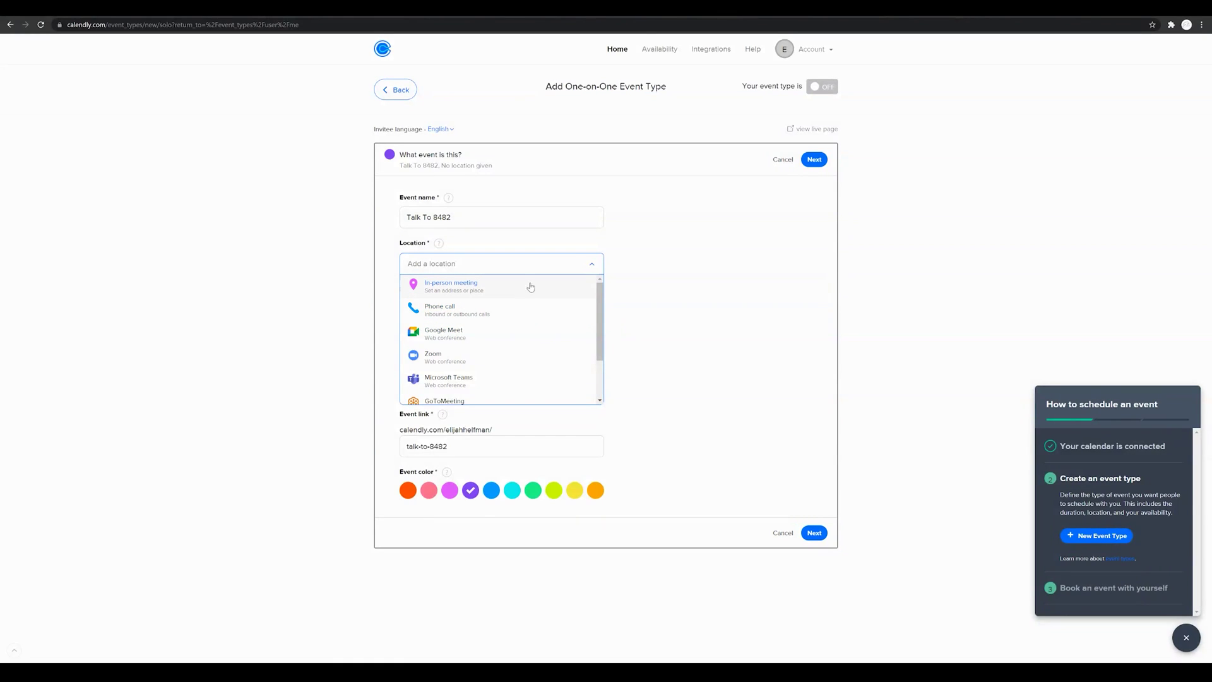
scroll(538, 328, "down", 3)
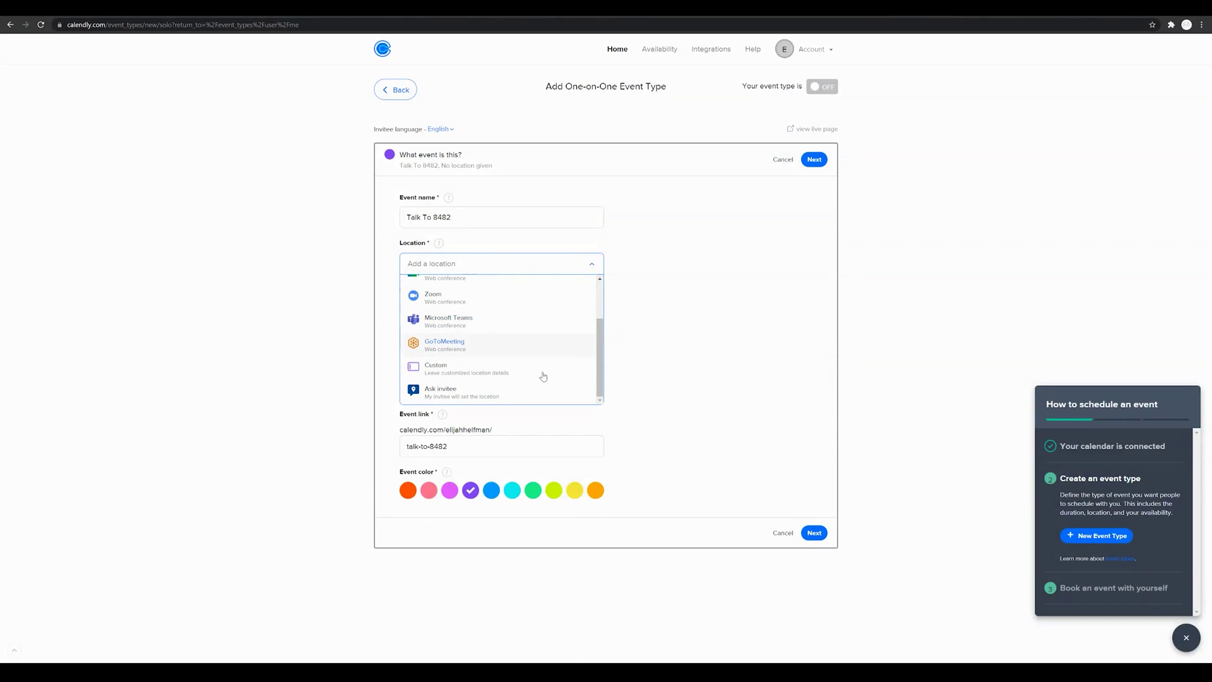
scroll(558, 326, "up", 3)
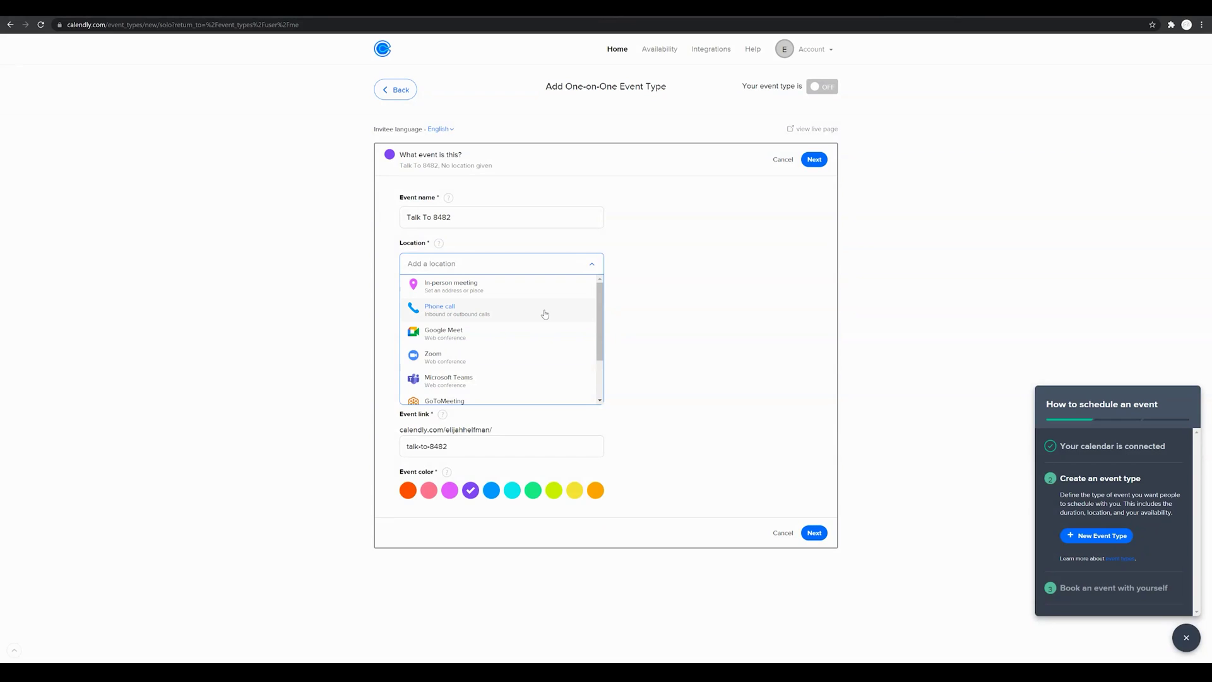
left_click(545, 314)
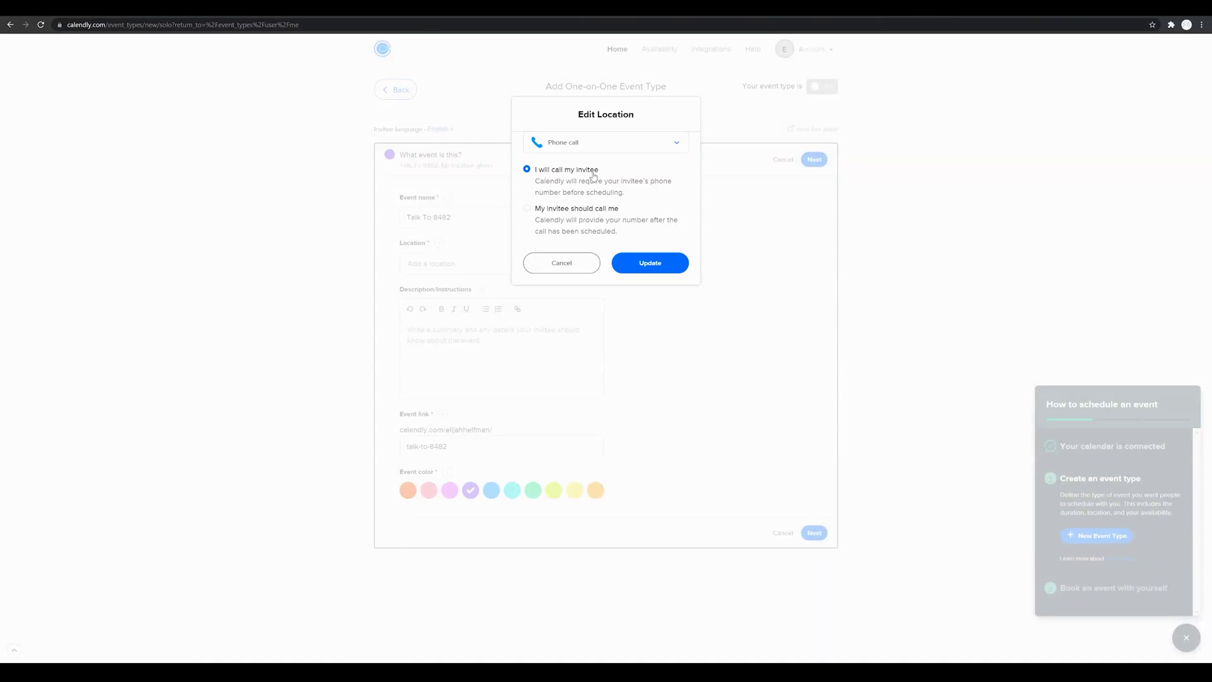
left_click(657, 266)
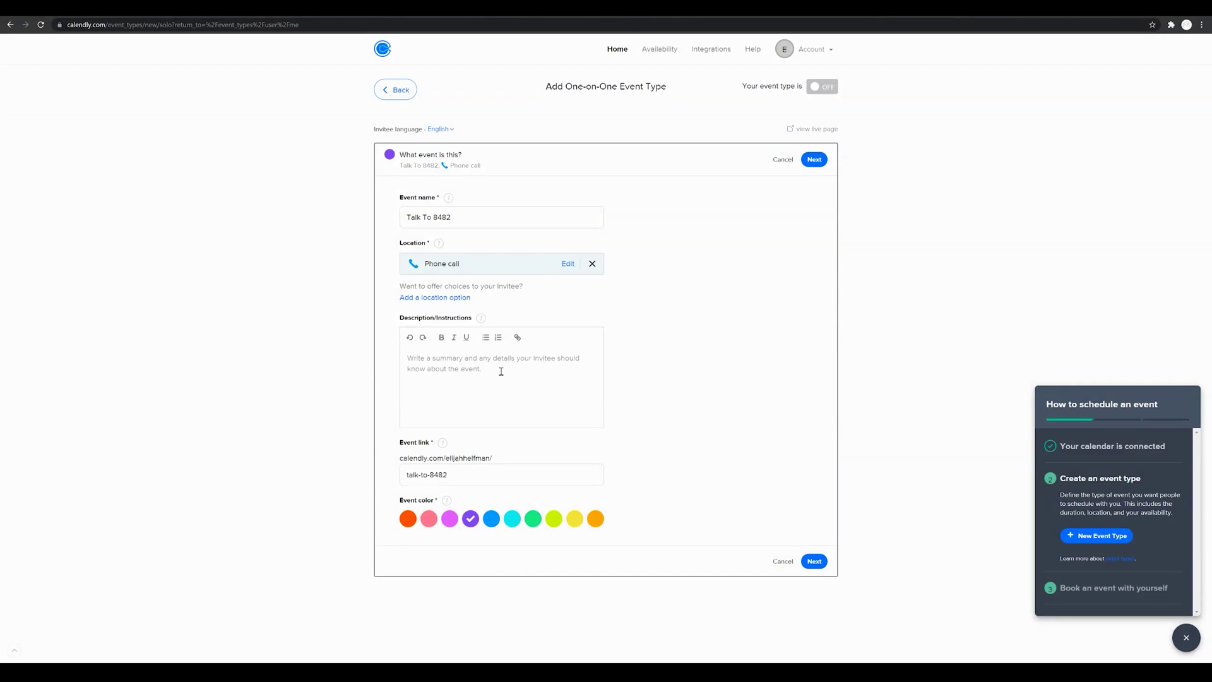
Step: Add the description 'You wanted to hop on a call' and check the event link field
type("You wan")
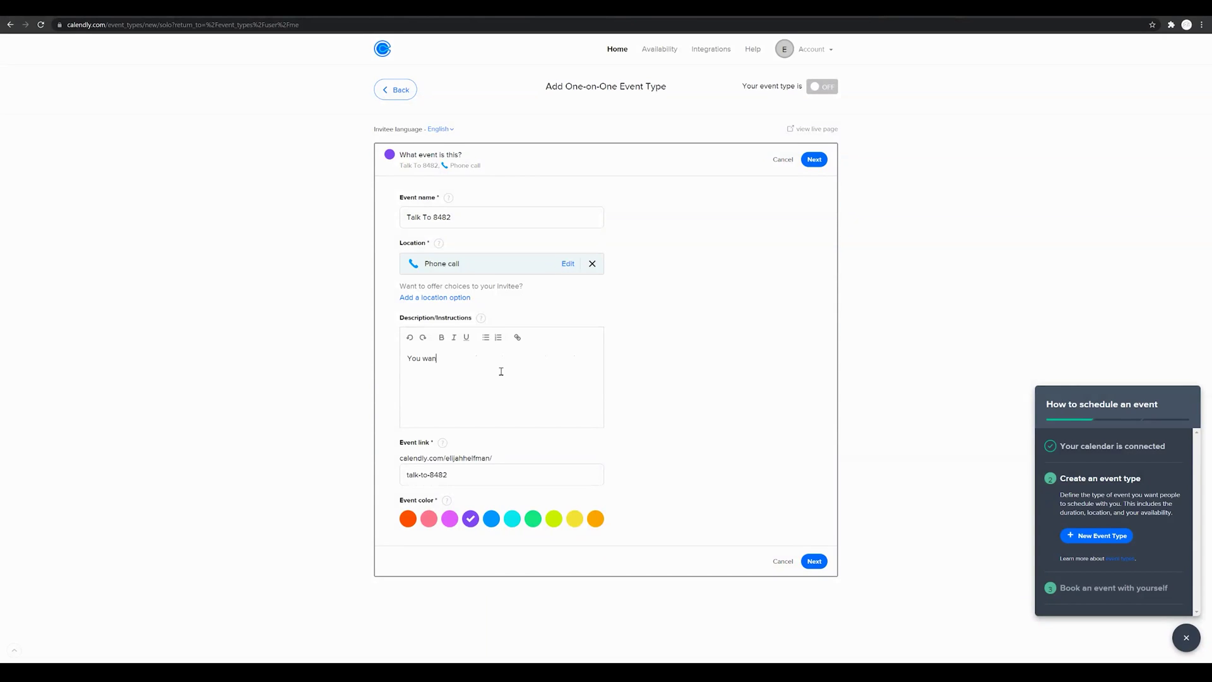
type("ted to hop on a call")
mouse_move(446, 448)
left_click(459, 477)
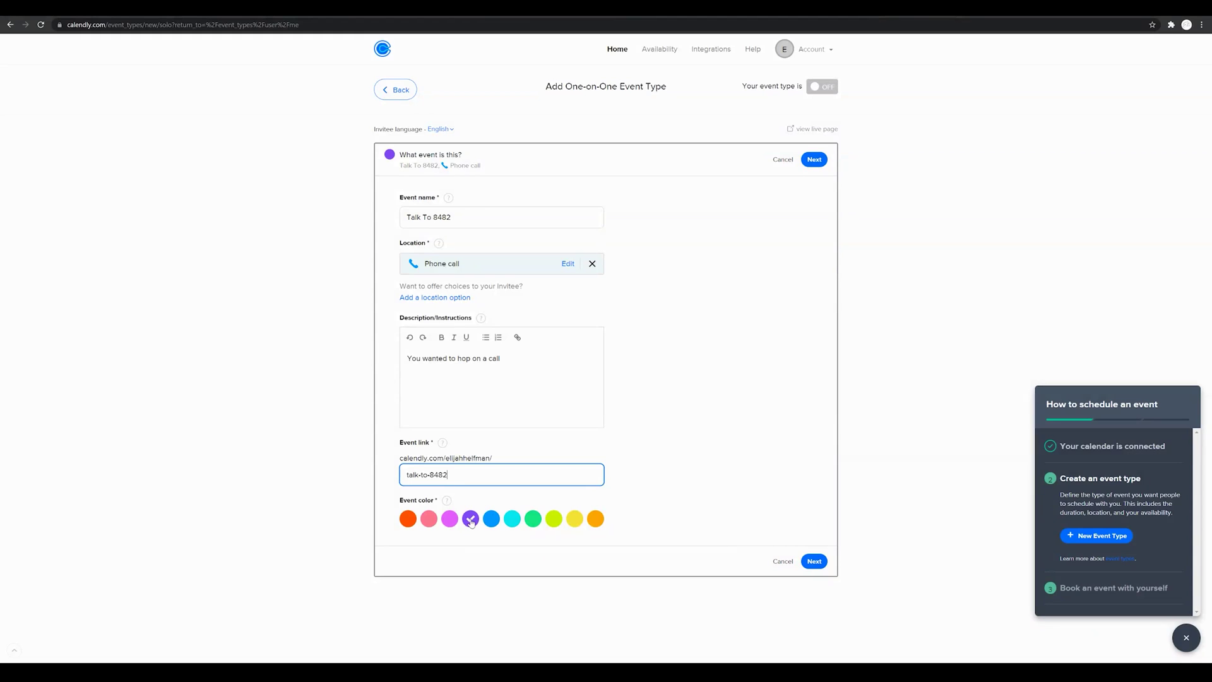
mouse_move(447, 502)
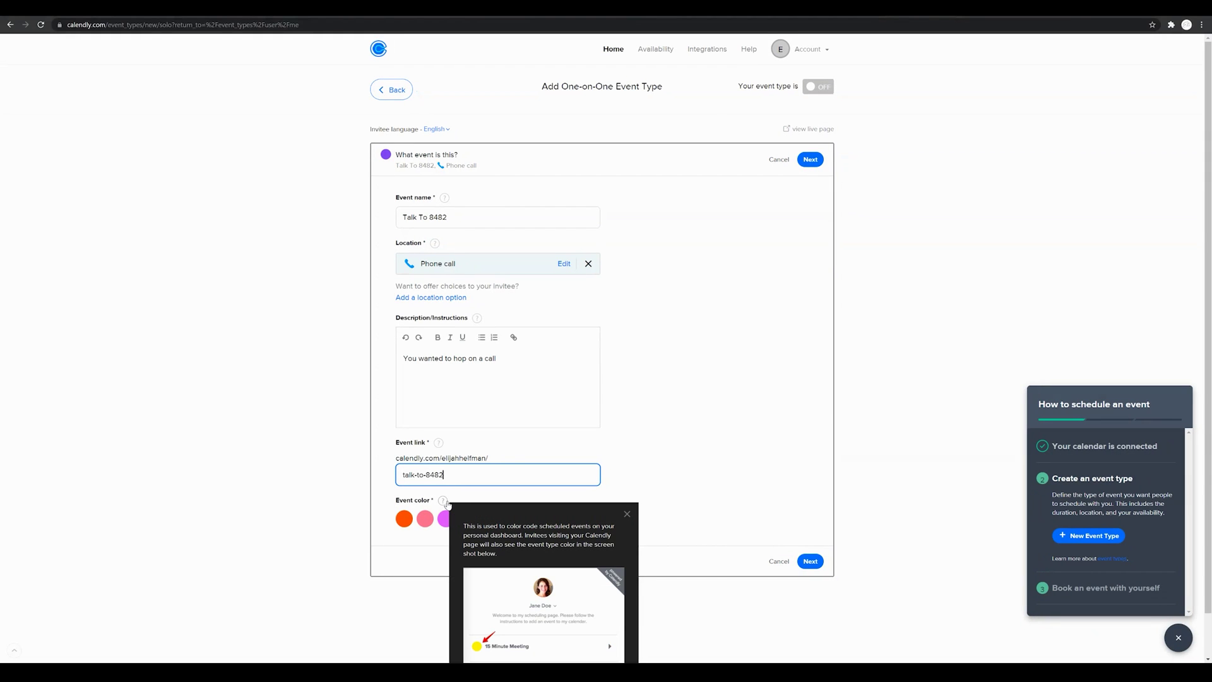
Step: Dismiss the event colour help popup and save the event details
scroll(449, 505, "down", 1)
scroll(449, 505, "down", 1)
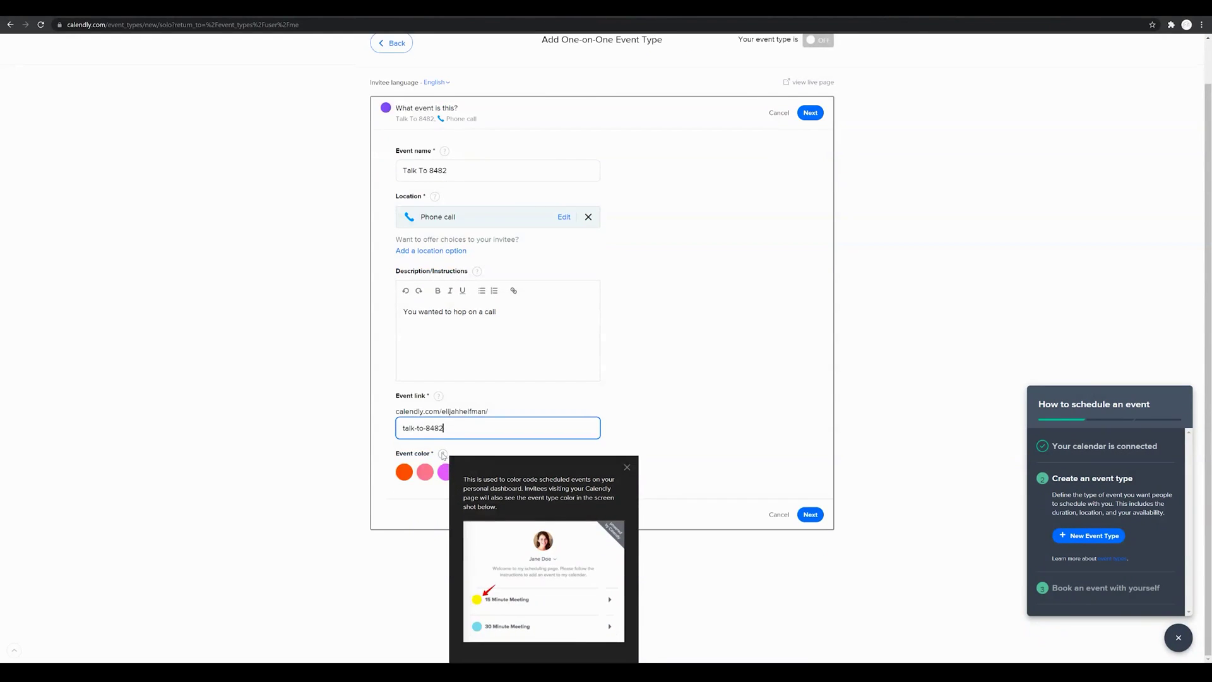
scroll(444, 456, "up", 1)
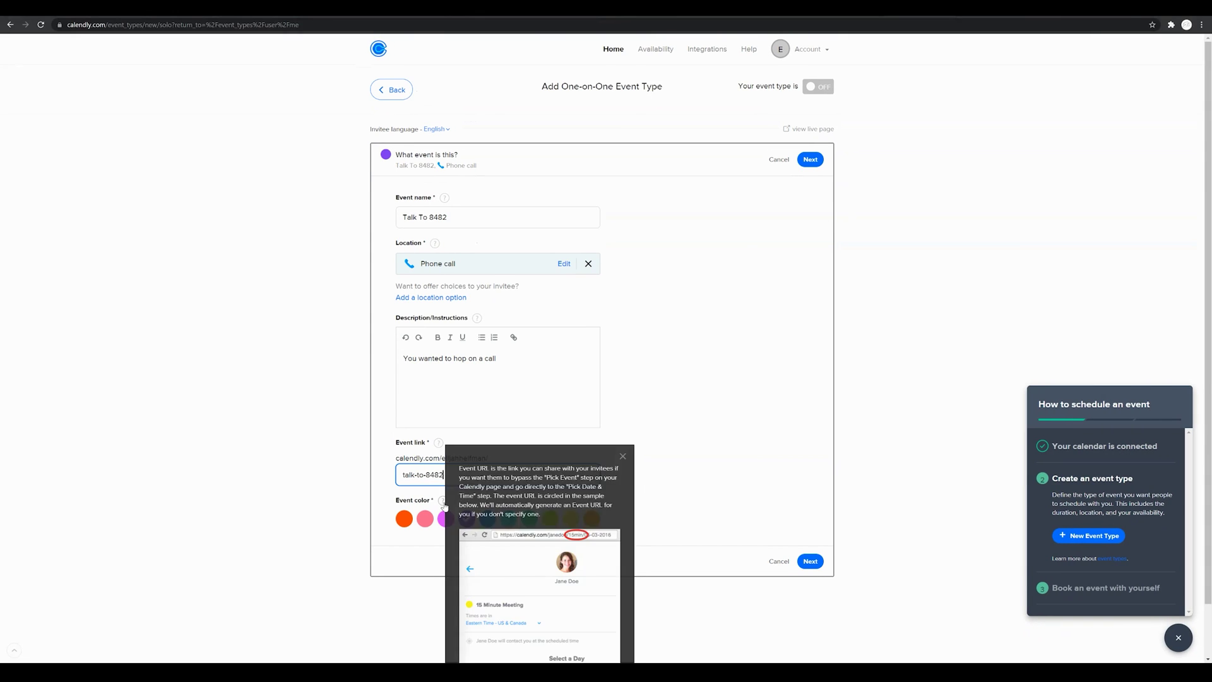
mouse_move(444, 505)
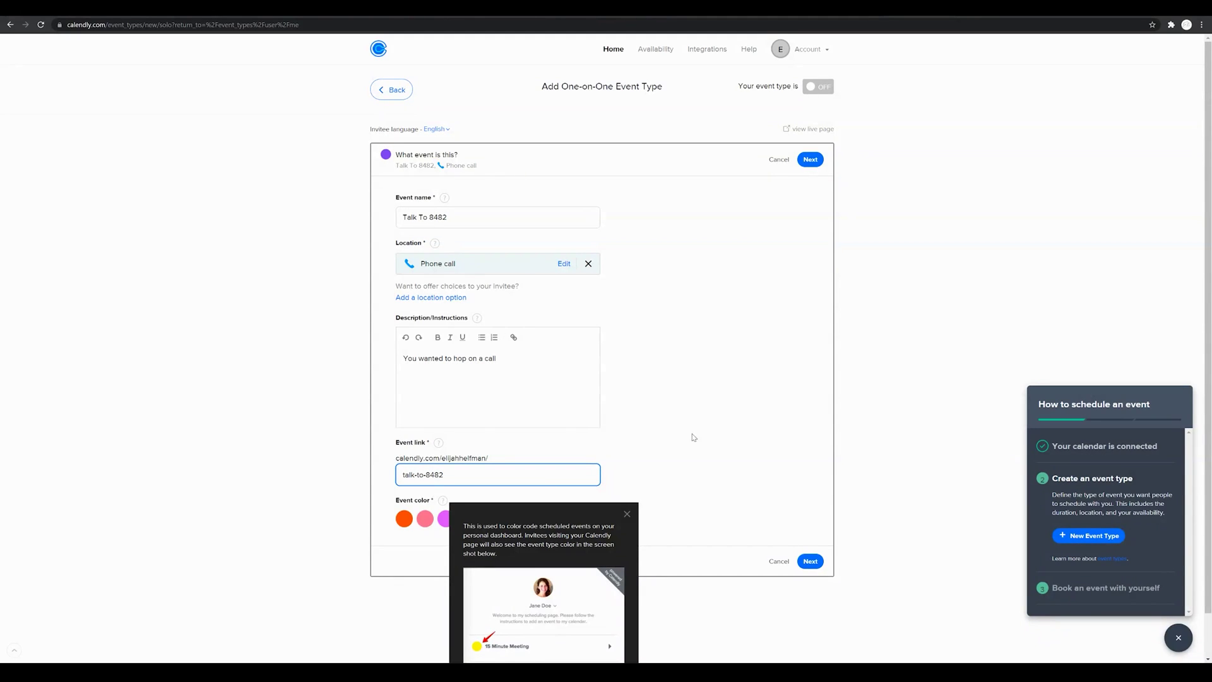
left_click(694, 437)
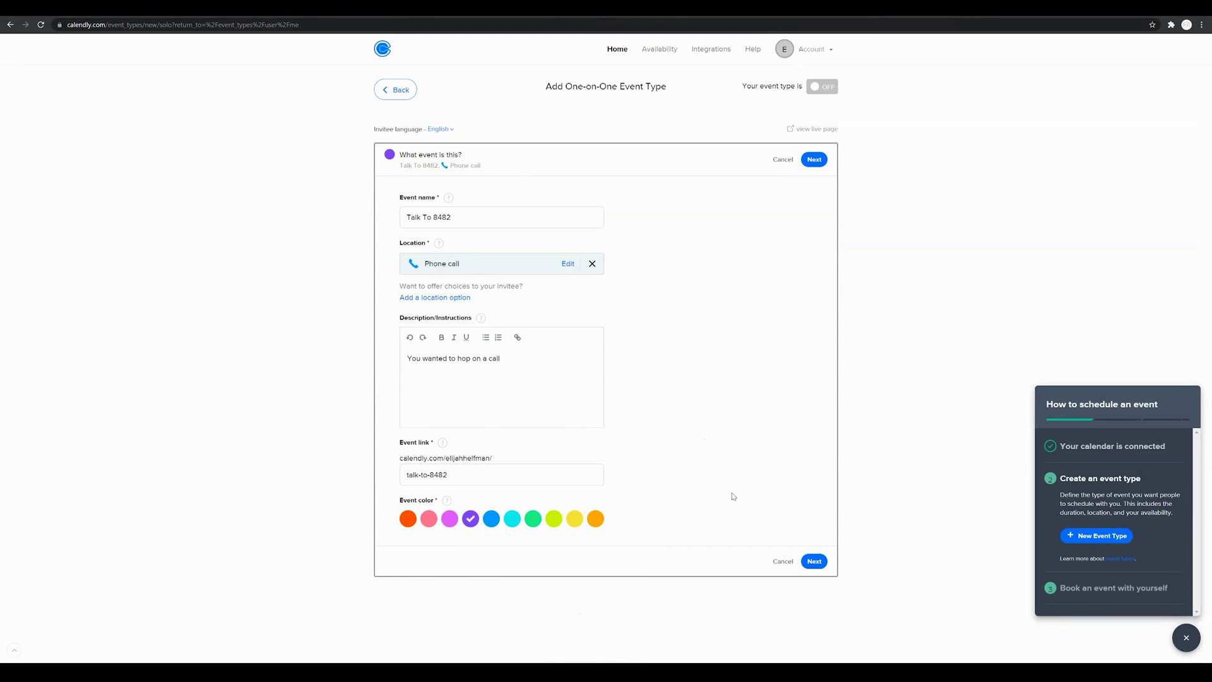
left_click(814, 562)
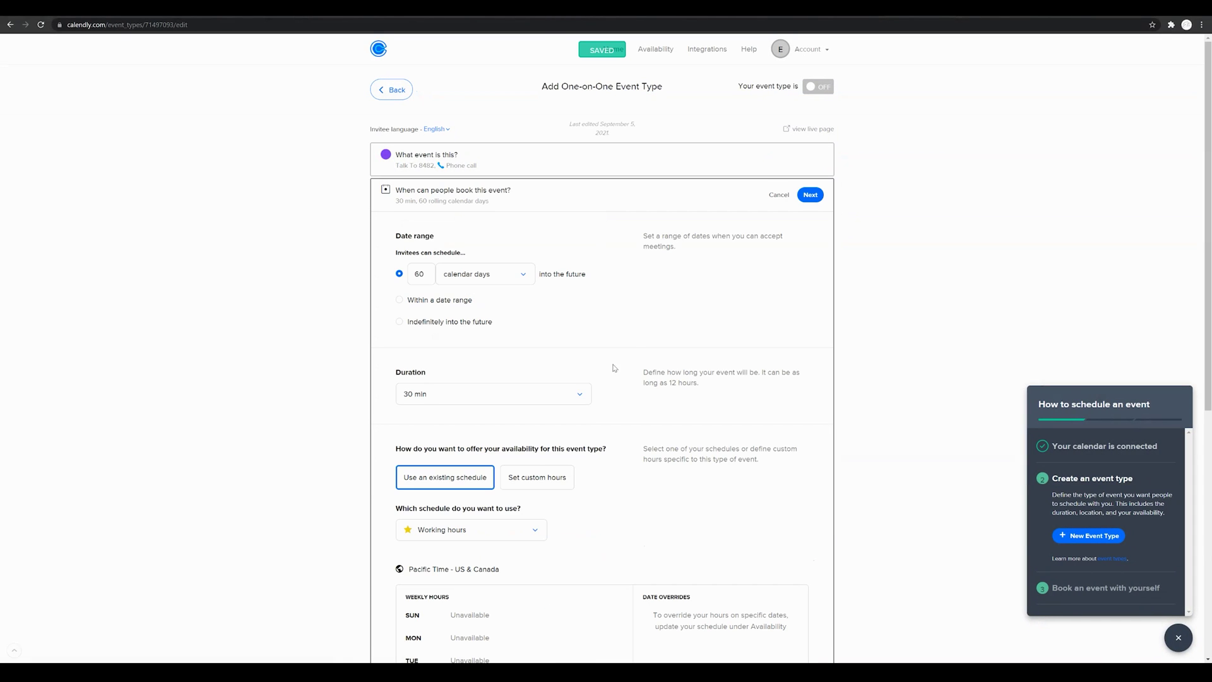
Step: Change the booking window from 60 to 14 days ahead
scroll(635, 347, "down", 1)
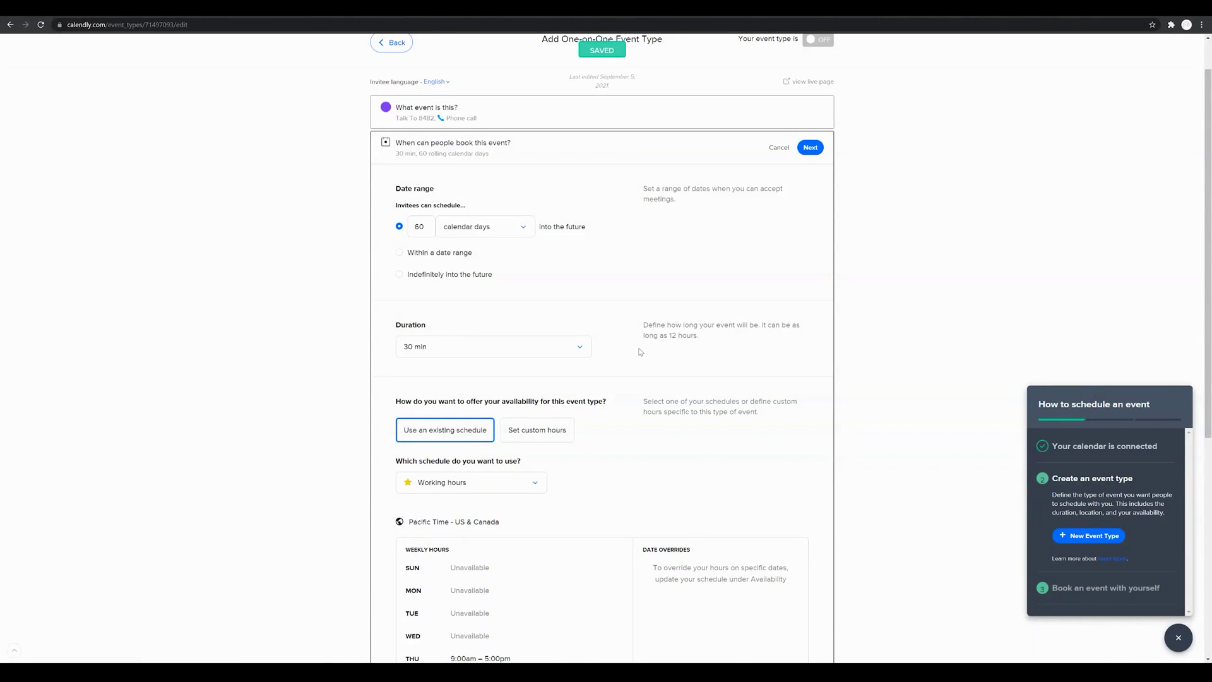
scroll(640, 349, "down", 1)
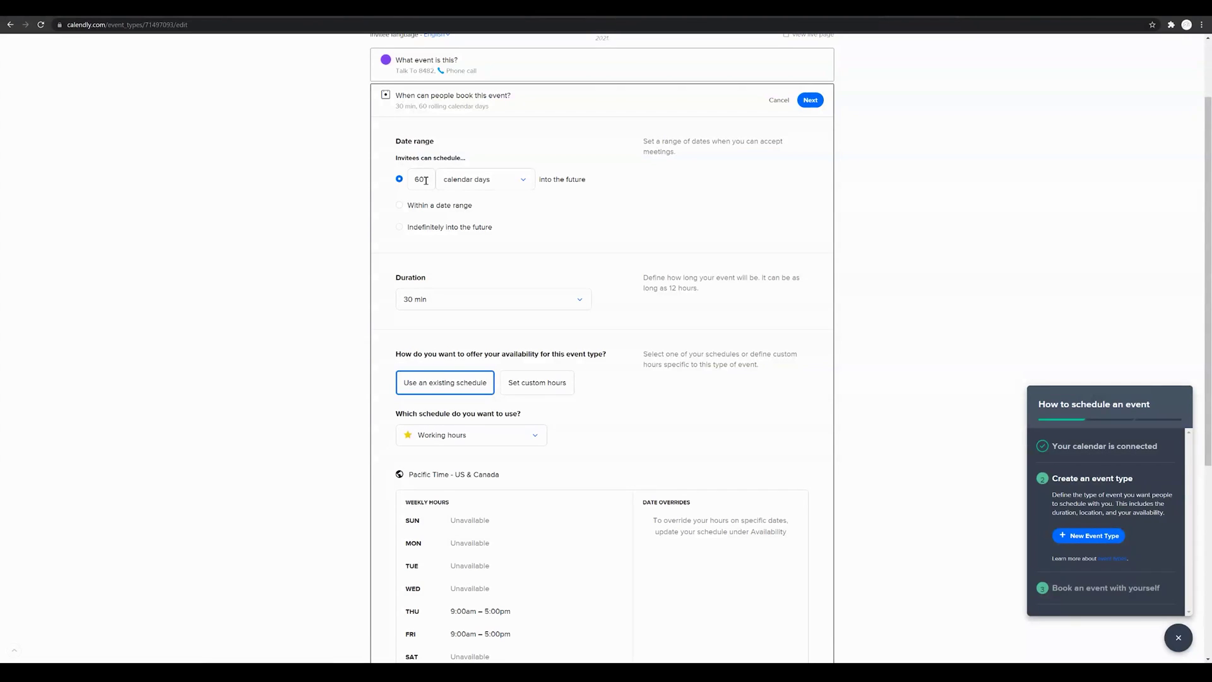
left_click(425, 181)
left_click_drag(426, 181, 415, 180)
key("BackSpace")
left_click_drag(431, 179, 403, 182)
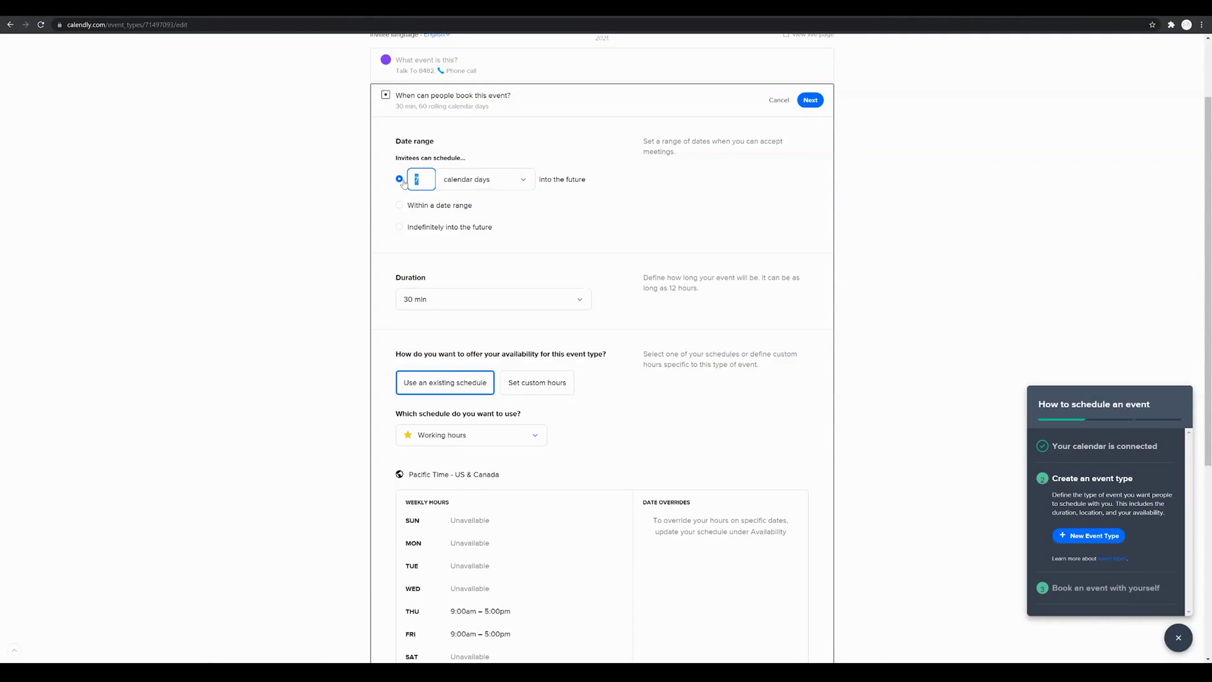
type("14")
left_click(533, 218)
Step: Try the date-range option without picking dates, then allow booking indefinitely into the future
left_click(400, 206)
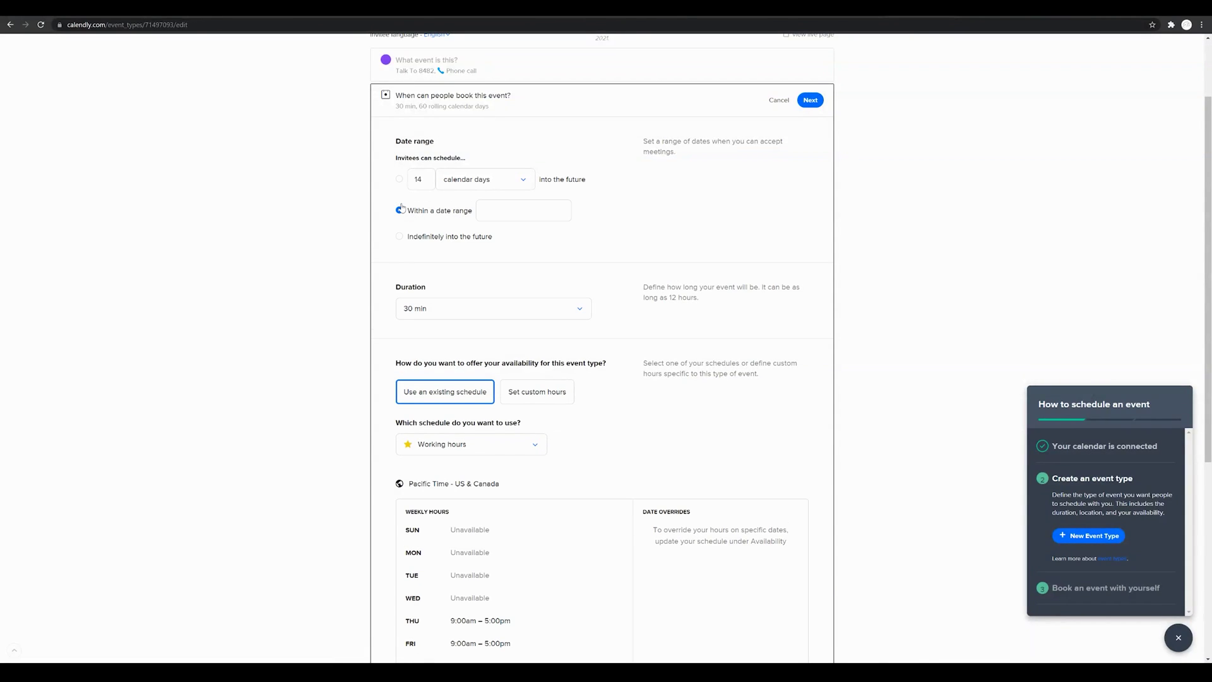
left_click(502, 211)
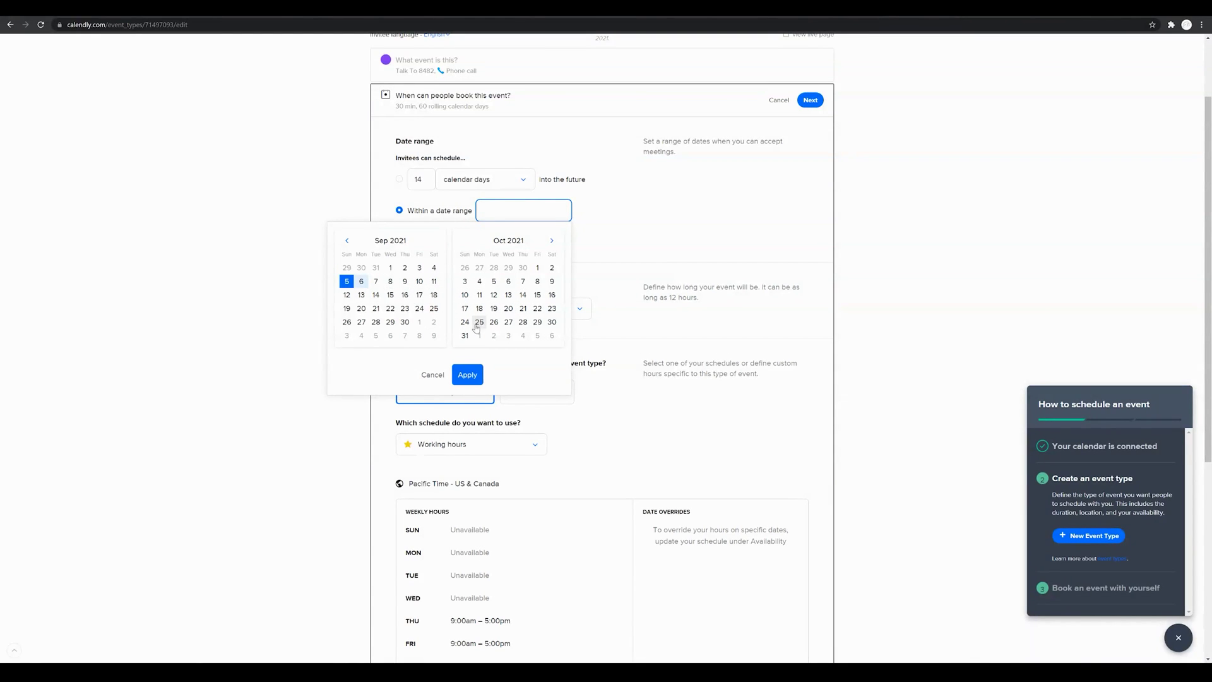
left_click(643, 215)
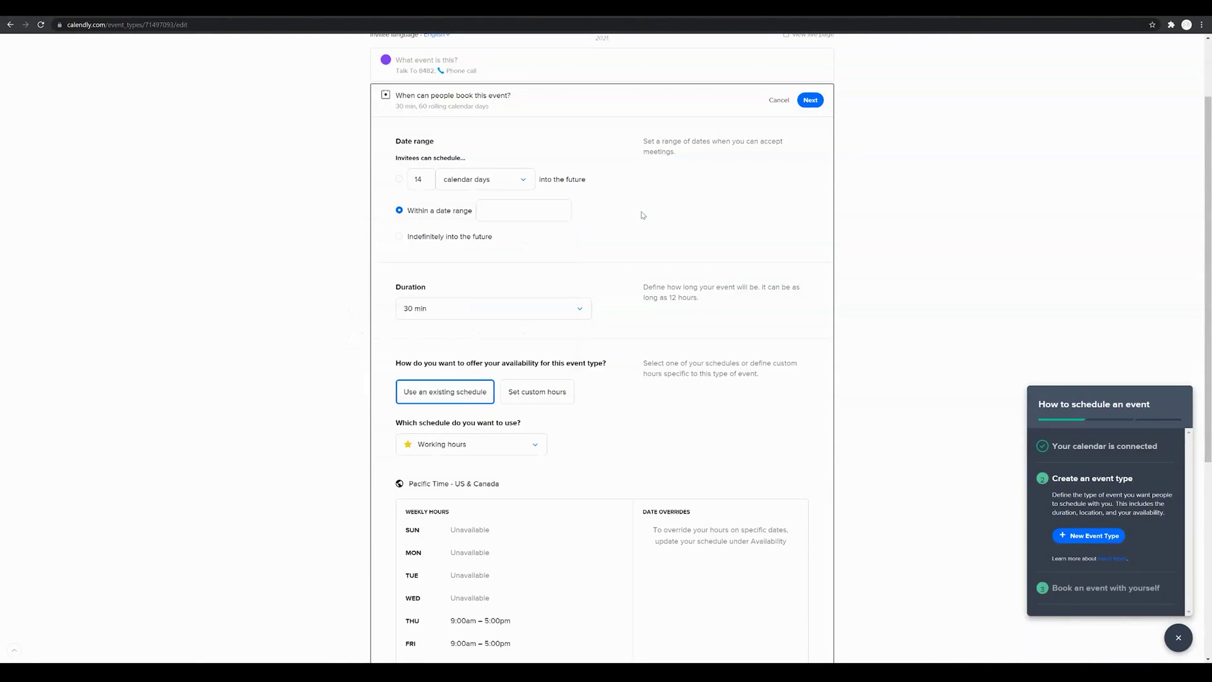
left_click(540, 209)
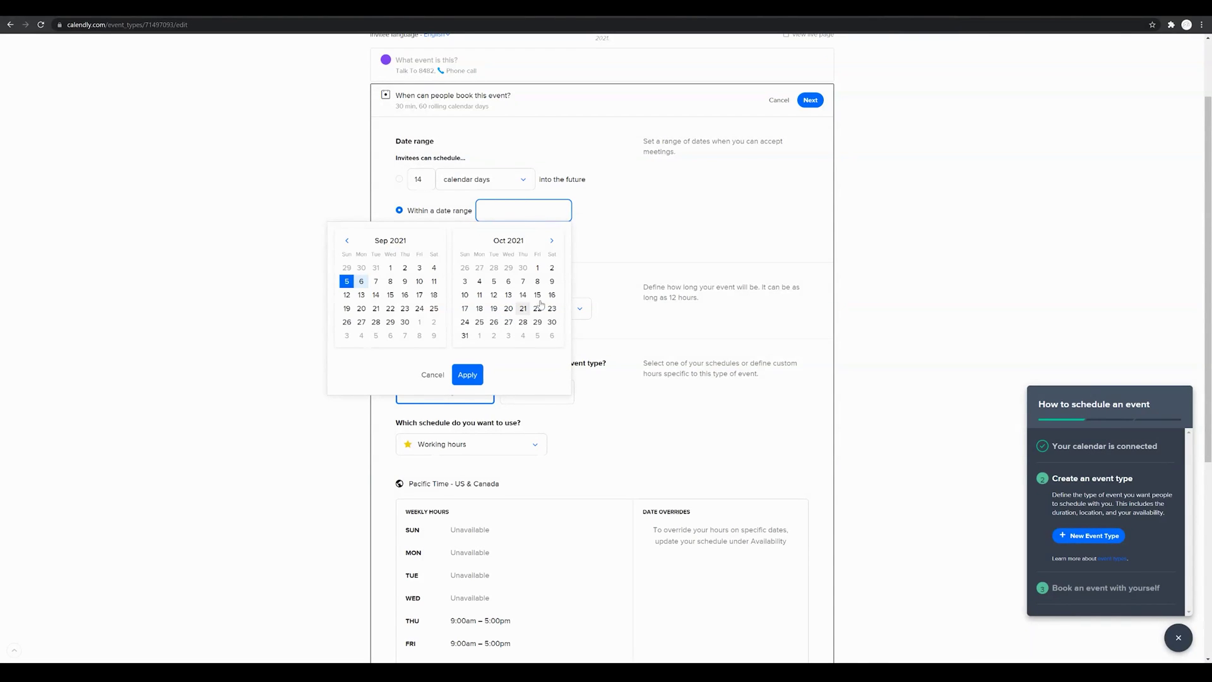
left_click(619, 242)
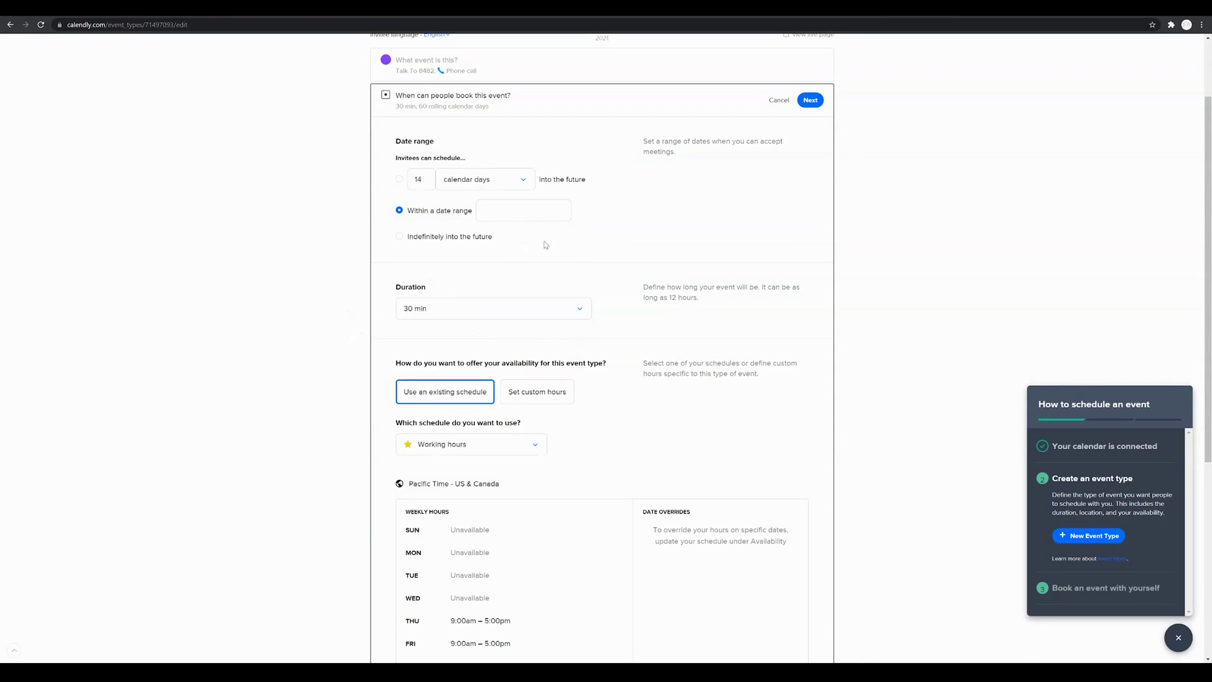
left_click(399, 237)
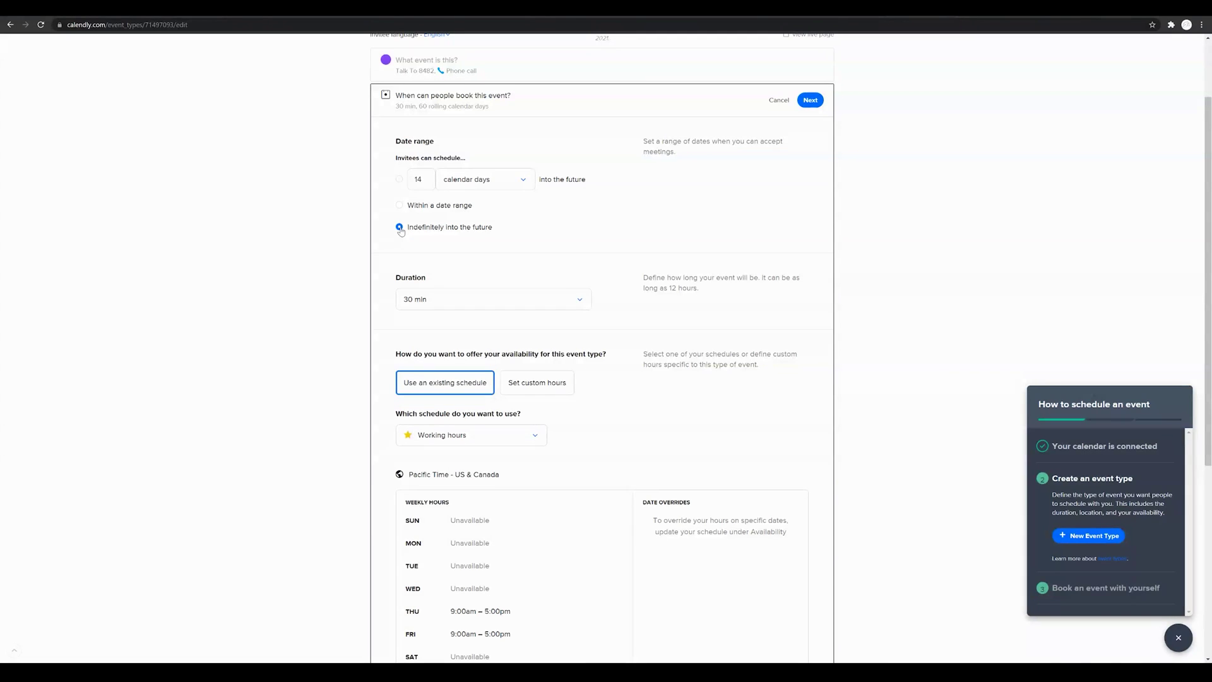
scroll(558, 236, "down", 1)
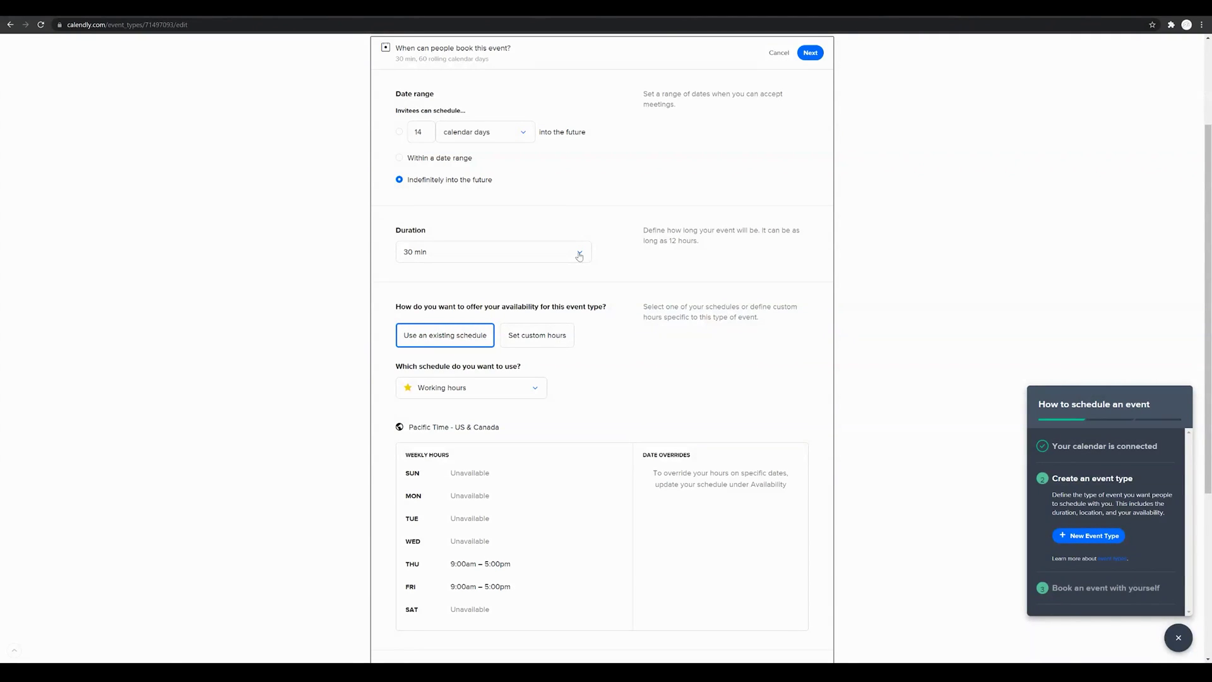
Step: Limit booking to 14 calendar days, keeping 30 min duration and the Working hours schedule
left_click(399, 132)
left_click(570, 255)
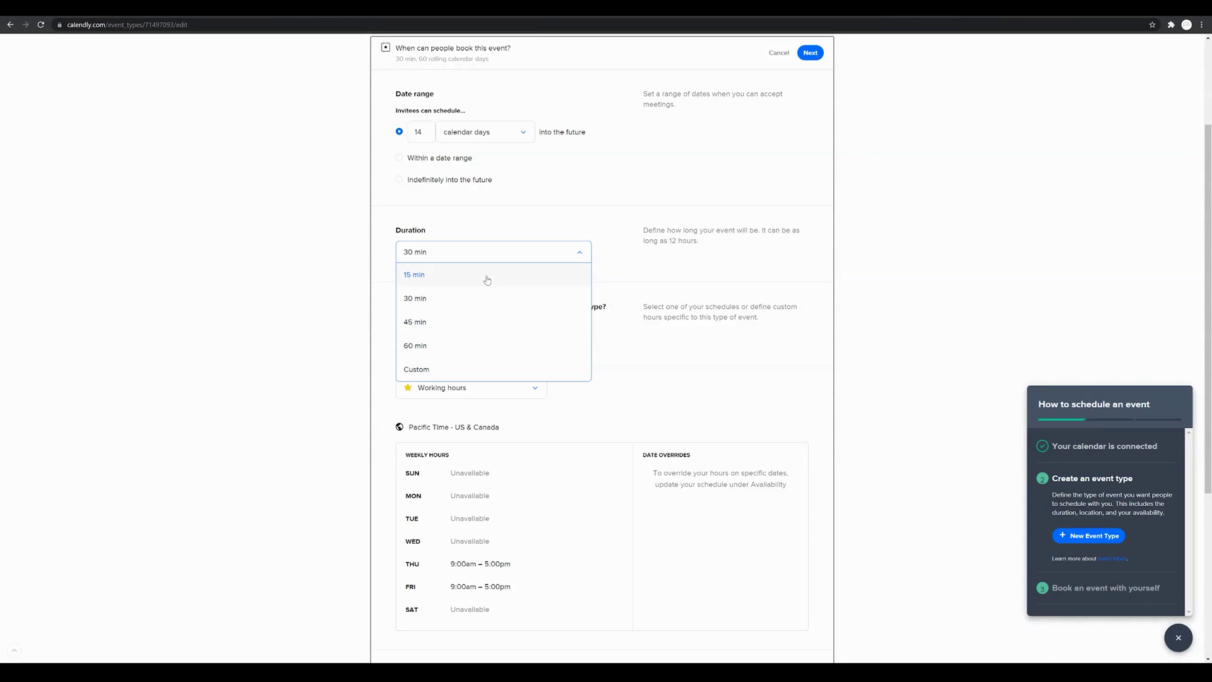
left_click(650, 267)
scroll(617, 305, "down", 2)
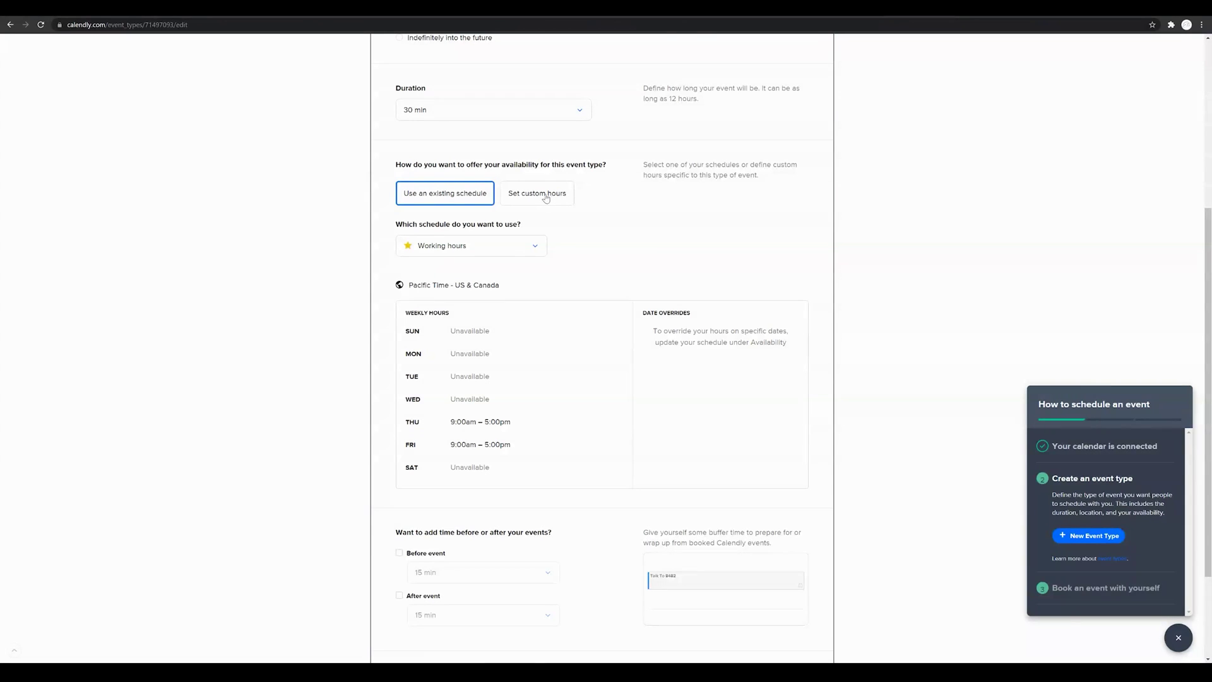
scroll(547, 346, "down", 1)
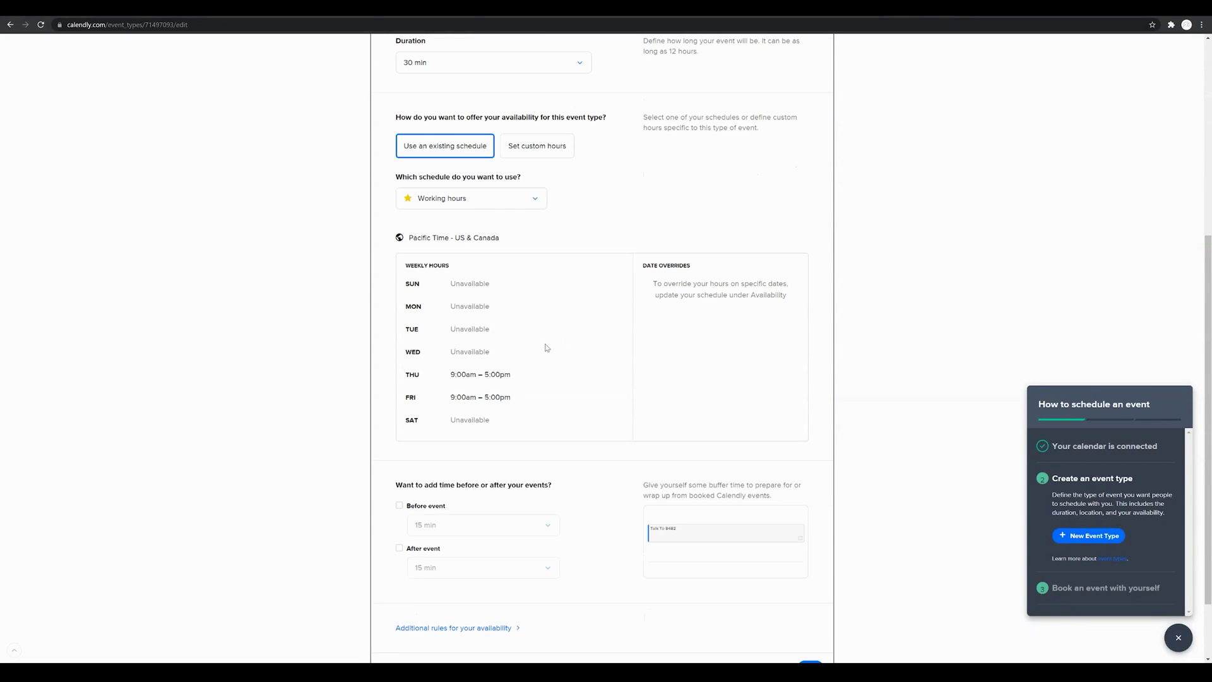
left_click(496, 200)
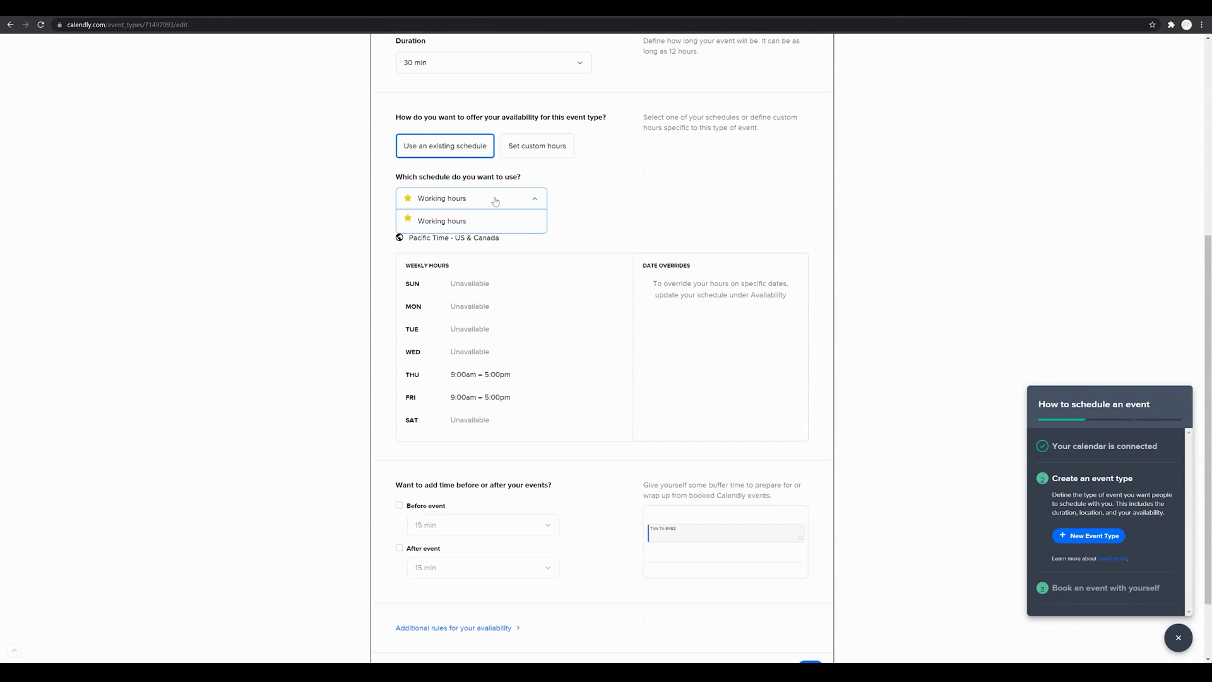
left_click(459, 224)
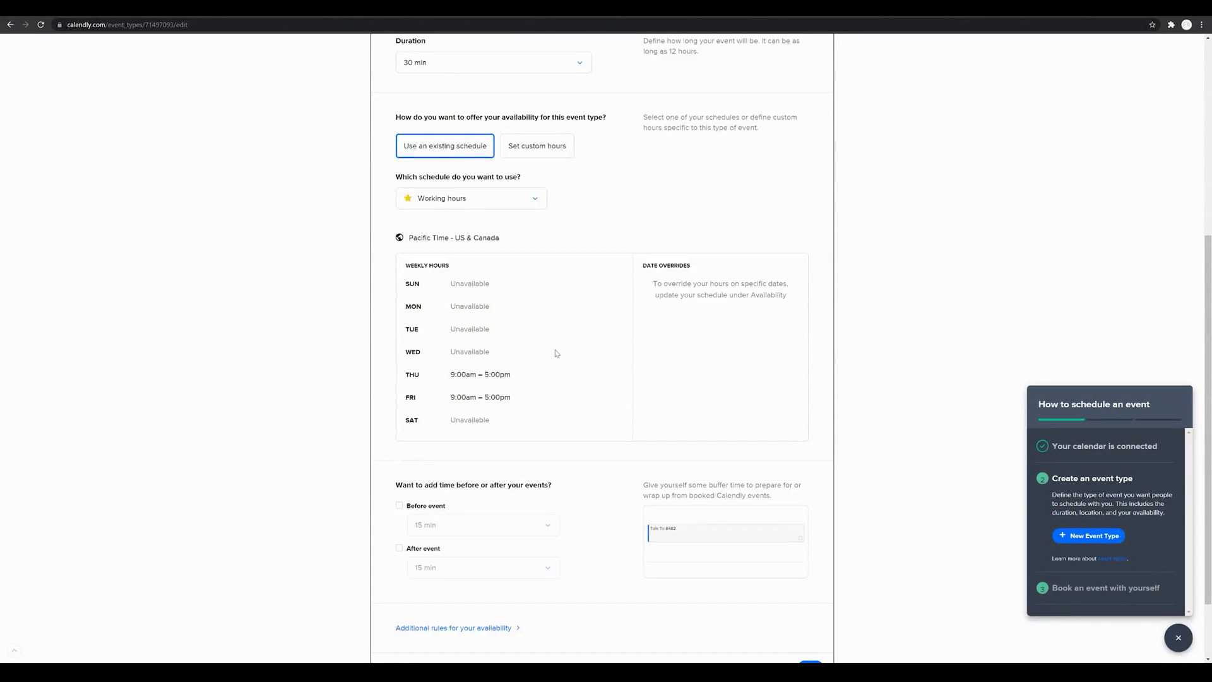
Step: Add 15-minute buffers before and after each event
scroll(557, 354, "down", 2)
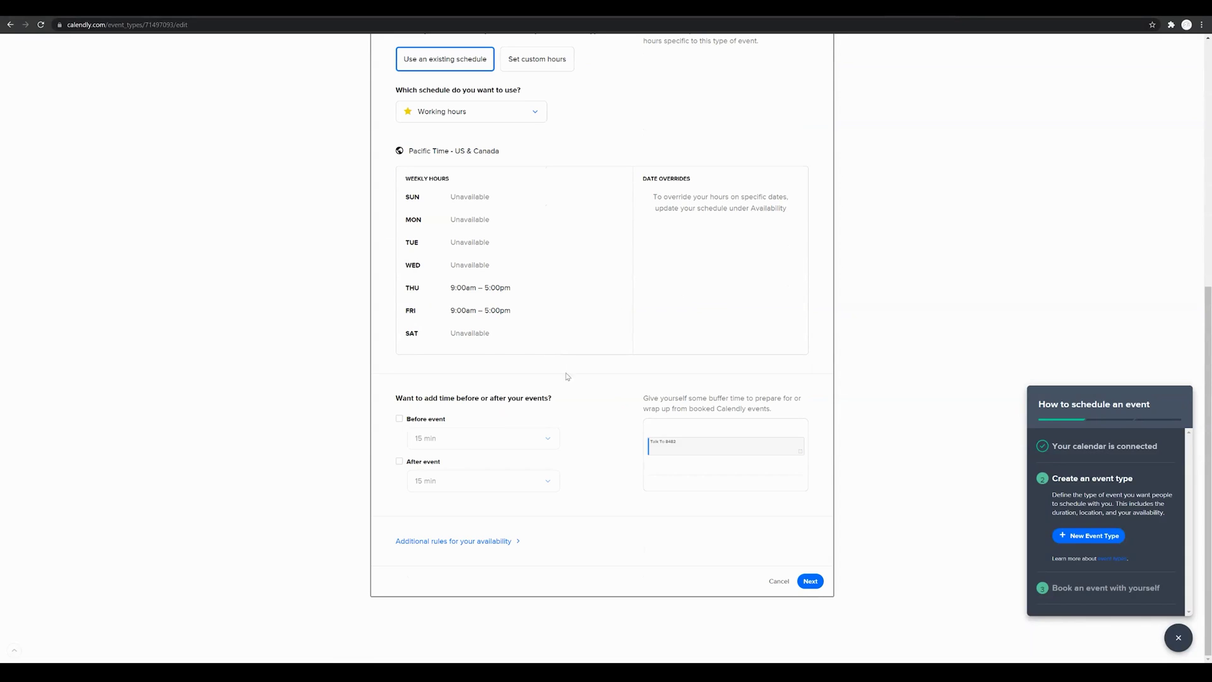
left_click(399, 420)
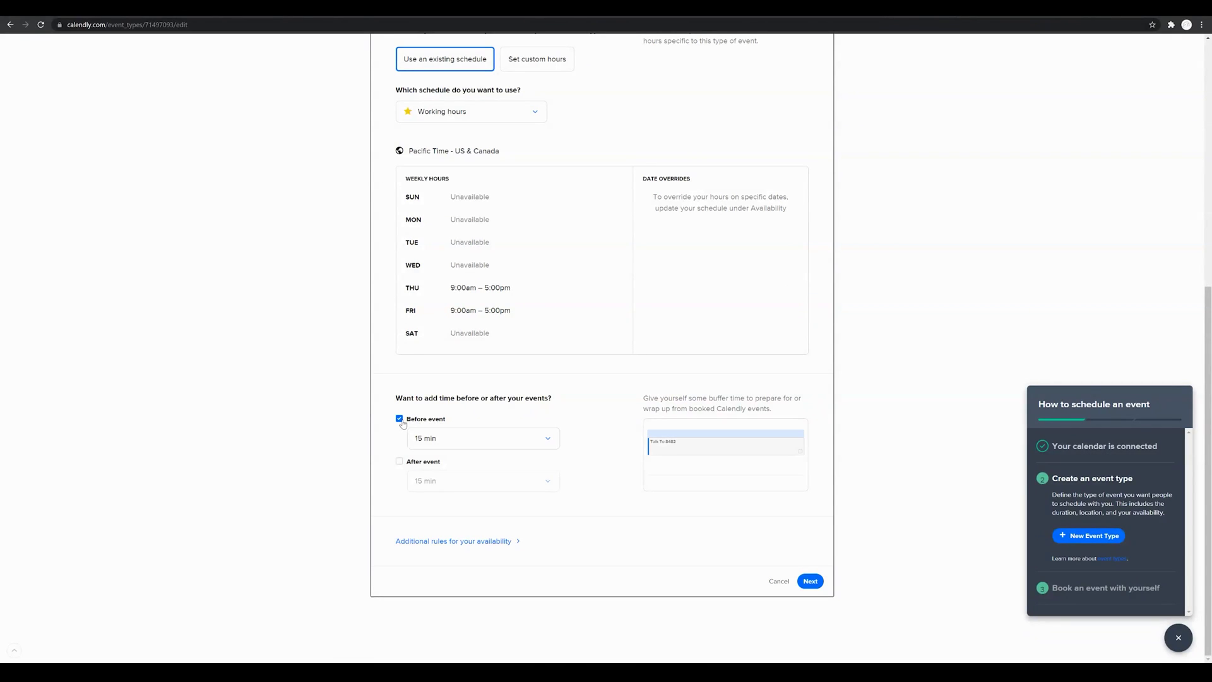
left_click(399, 463)
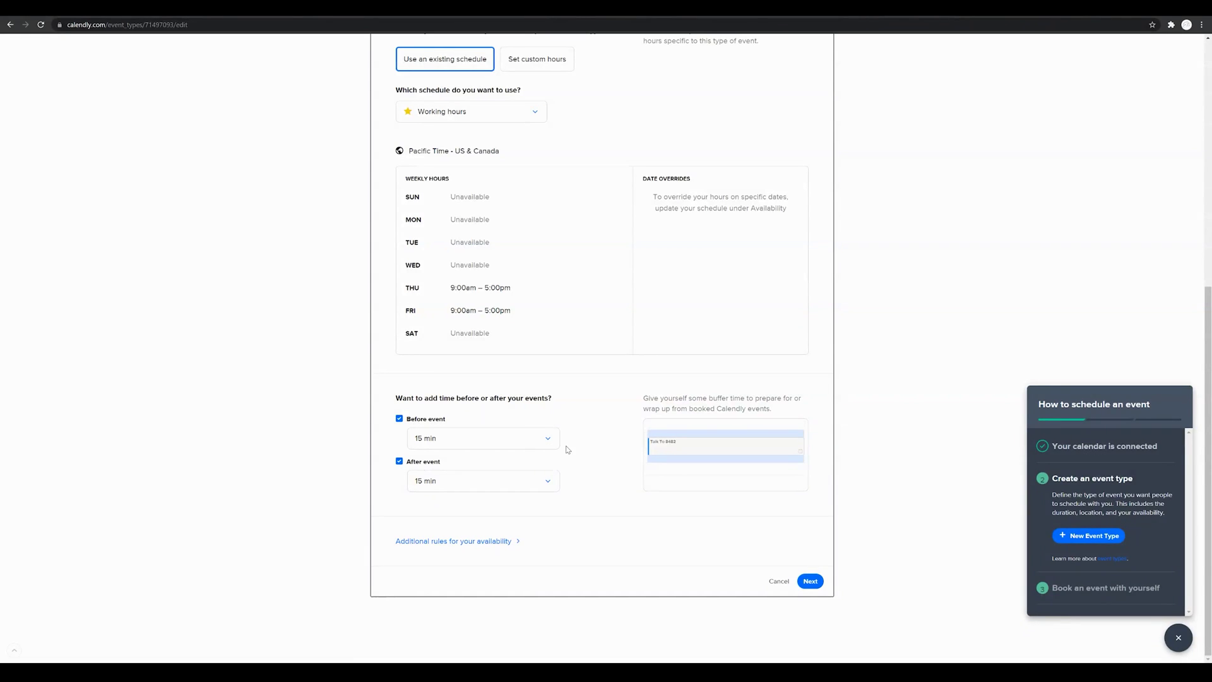
left_click(548, 484)
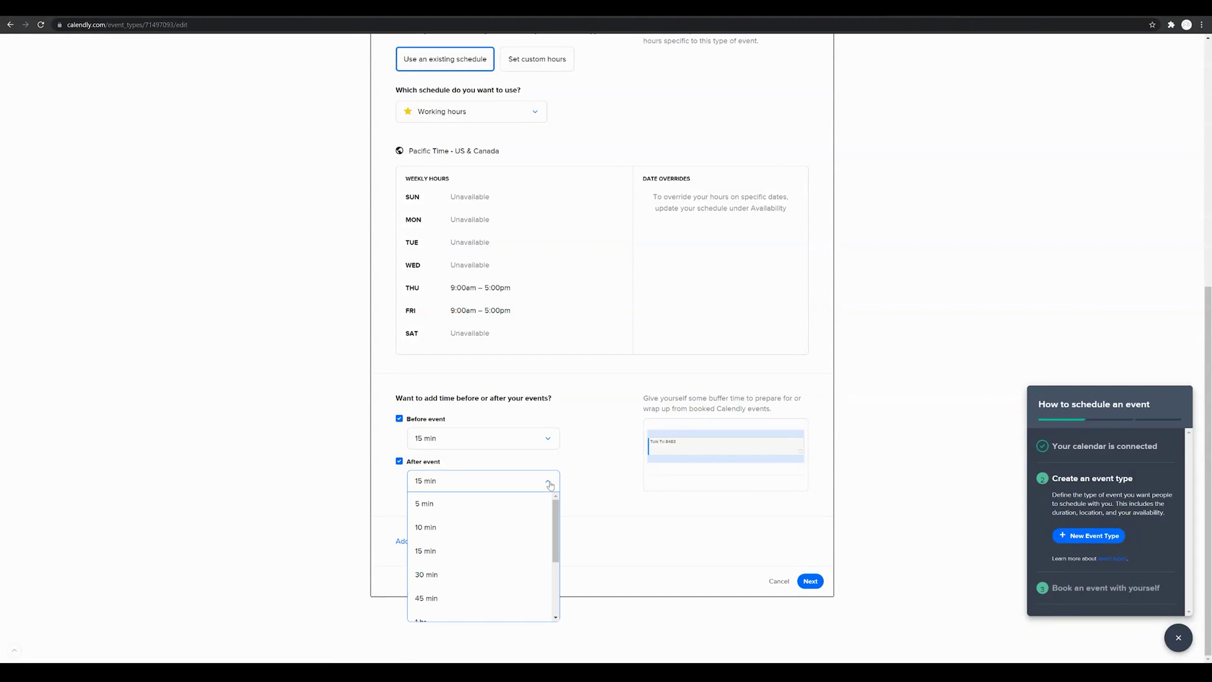
left_click(550, 484)
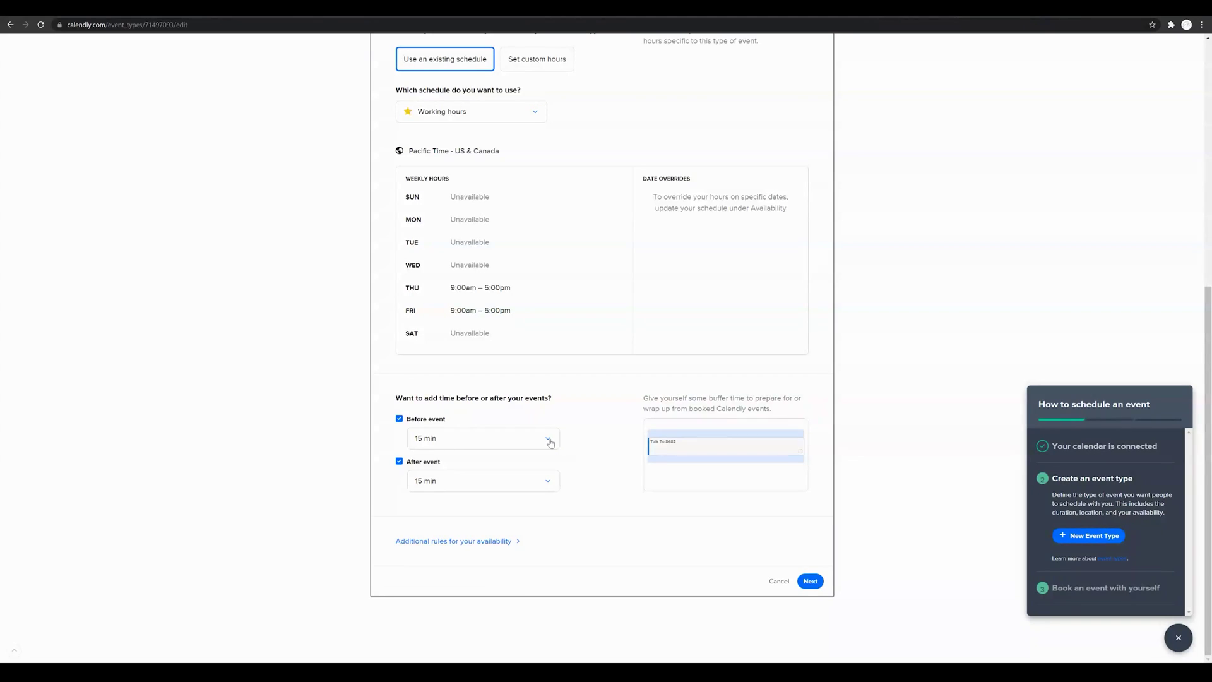
left_click(548, 439)
left_click(548, 440)
Step: Save the availability settings, then review and save the event name and location details
left_click(811, 581)
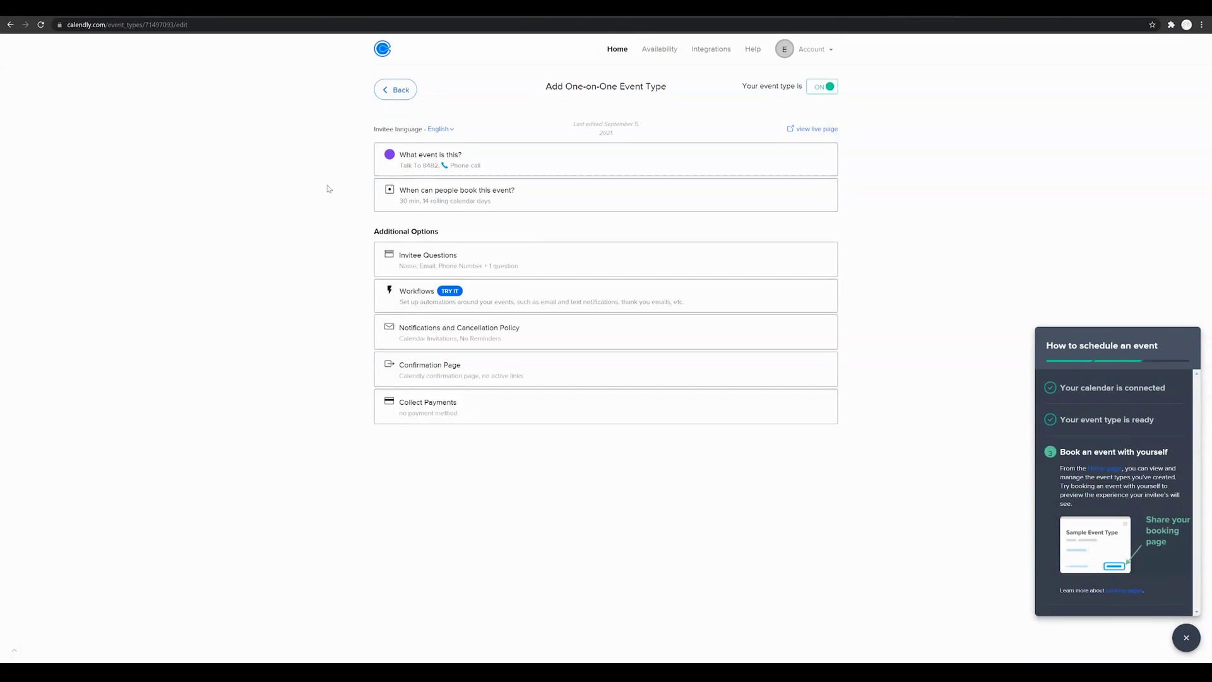
left_click(532, 164)
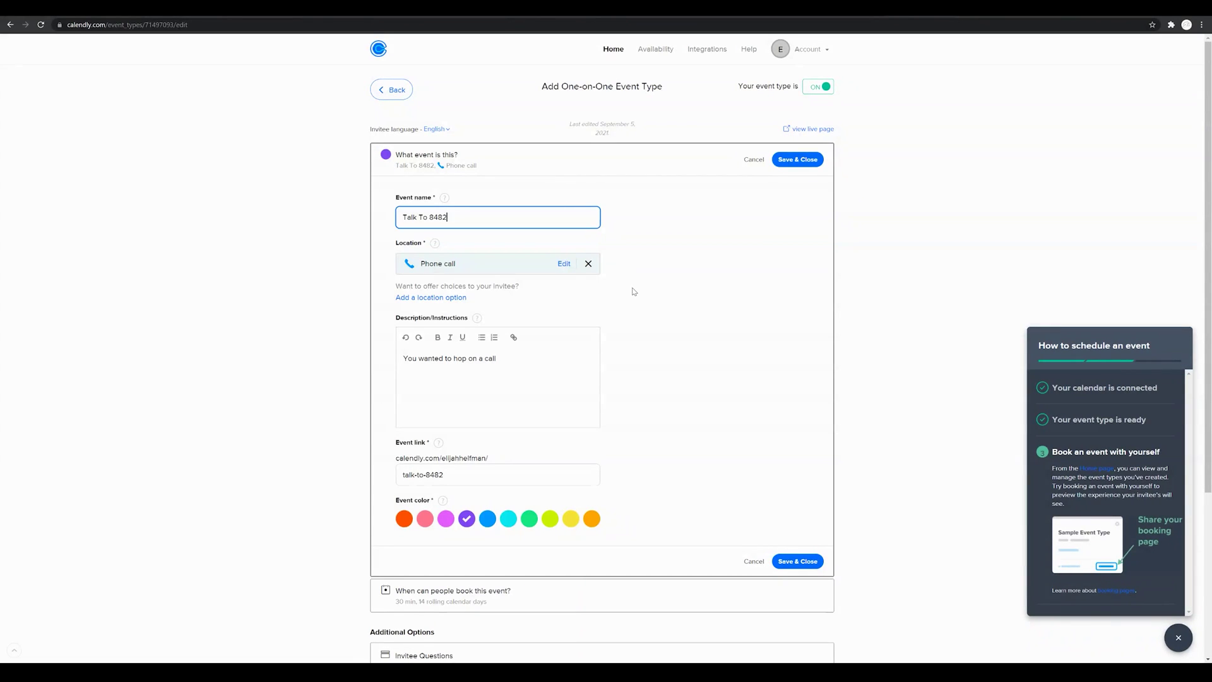
scroll(634, 292, "down", 1)
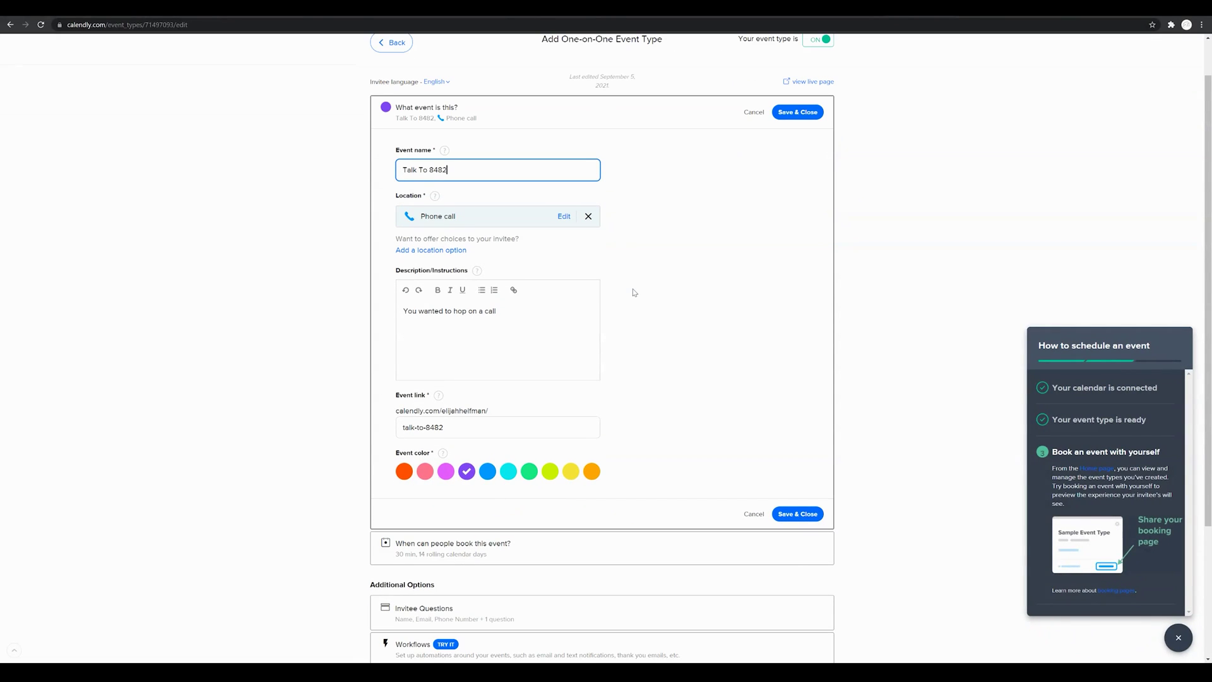
scroll(634, 292, "down", 1)
scroll(634, 293, "up", 1)
left_click(790, 114)
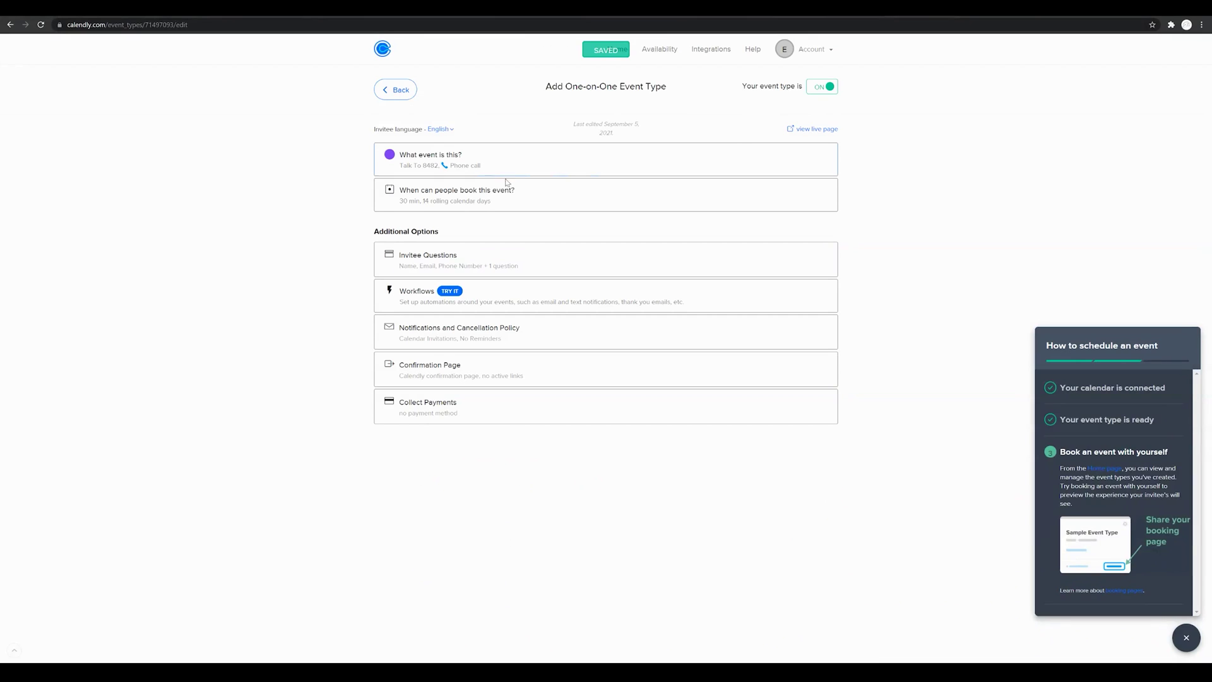
Step: Reopen the booking availability settings for review and save them again
left_click(523, 200)
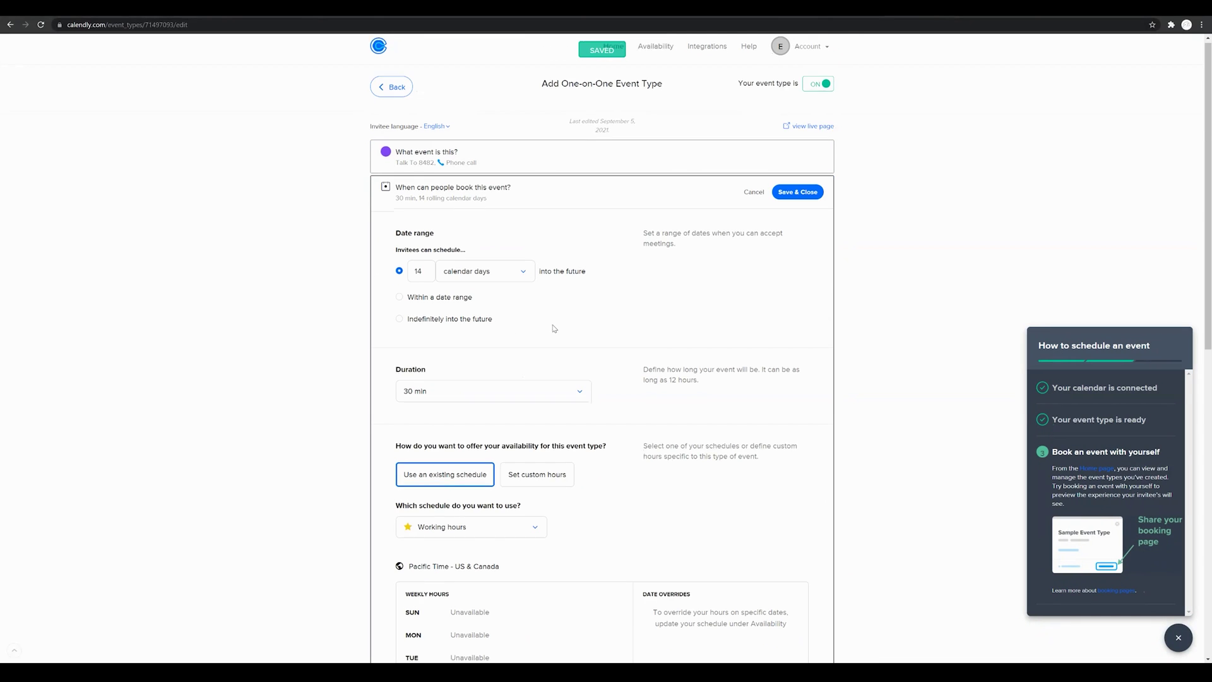
scroll(555, 316, "down", 3)
scroll(558, 307, "up", 3)
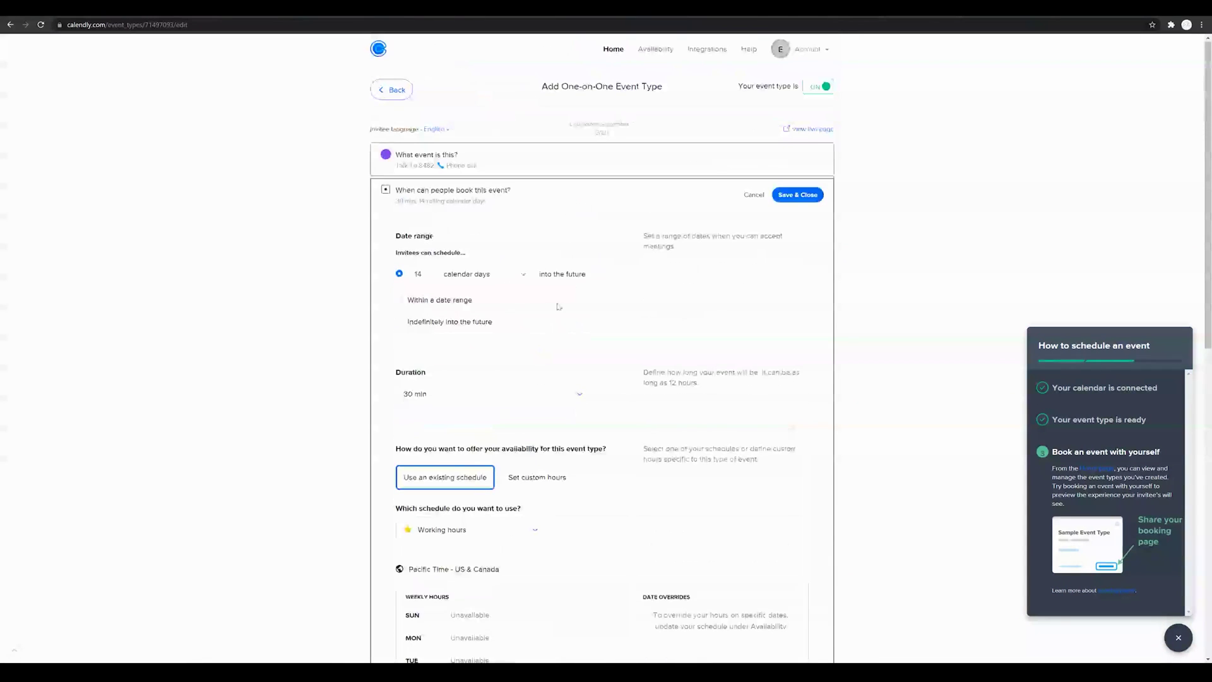
left_click(797, 194)
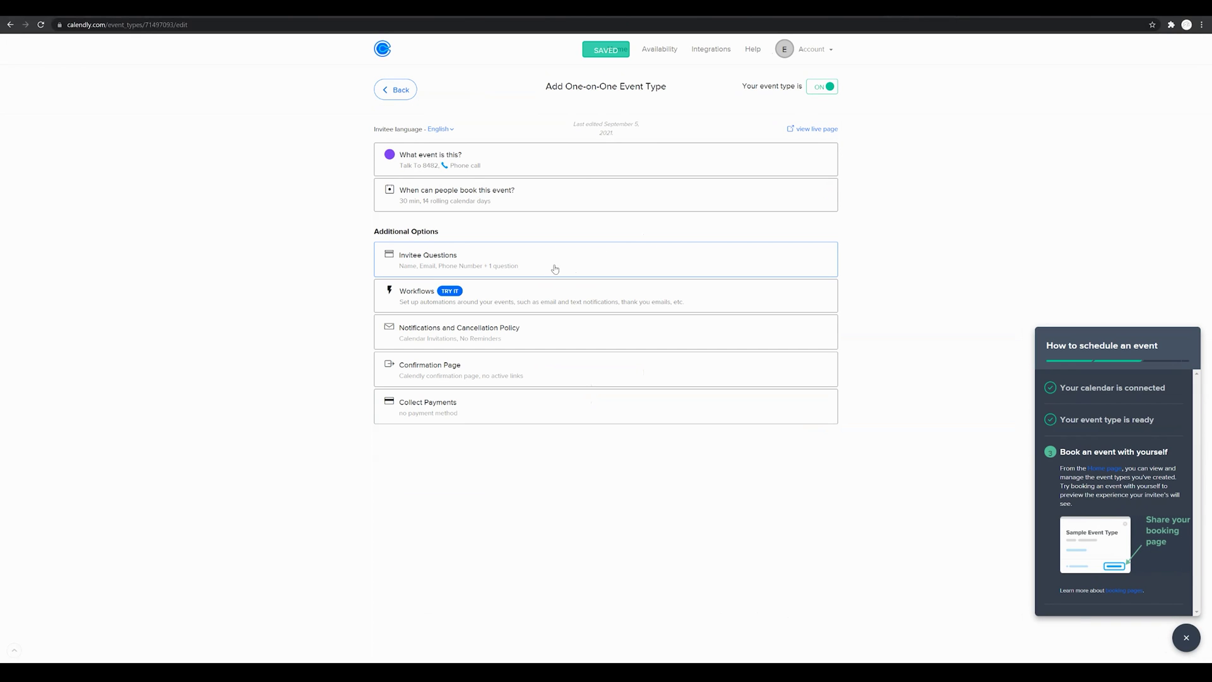
Step: Mark the meeting-preparation invitee question as Required
left_click(556, 260)
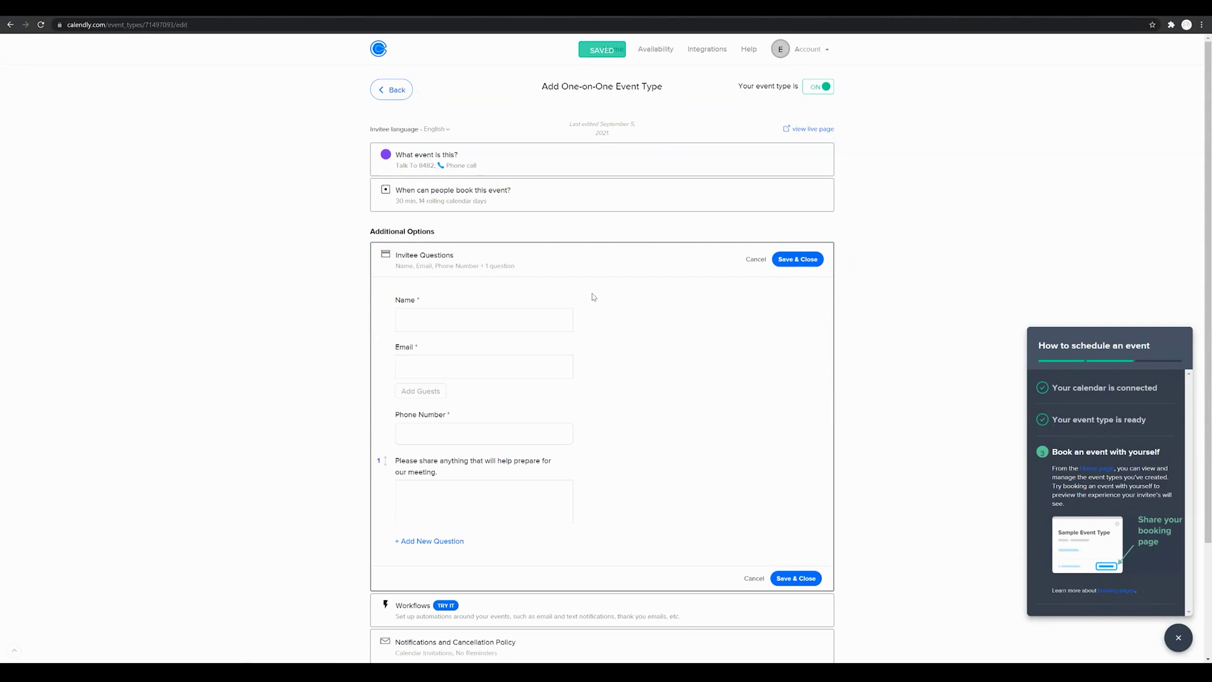
scroll(594, 298, "down", 2)
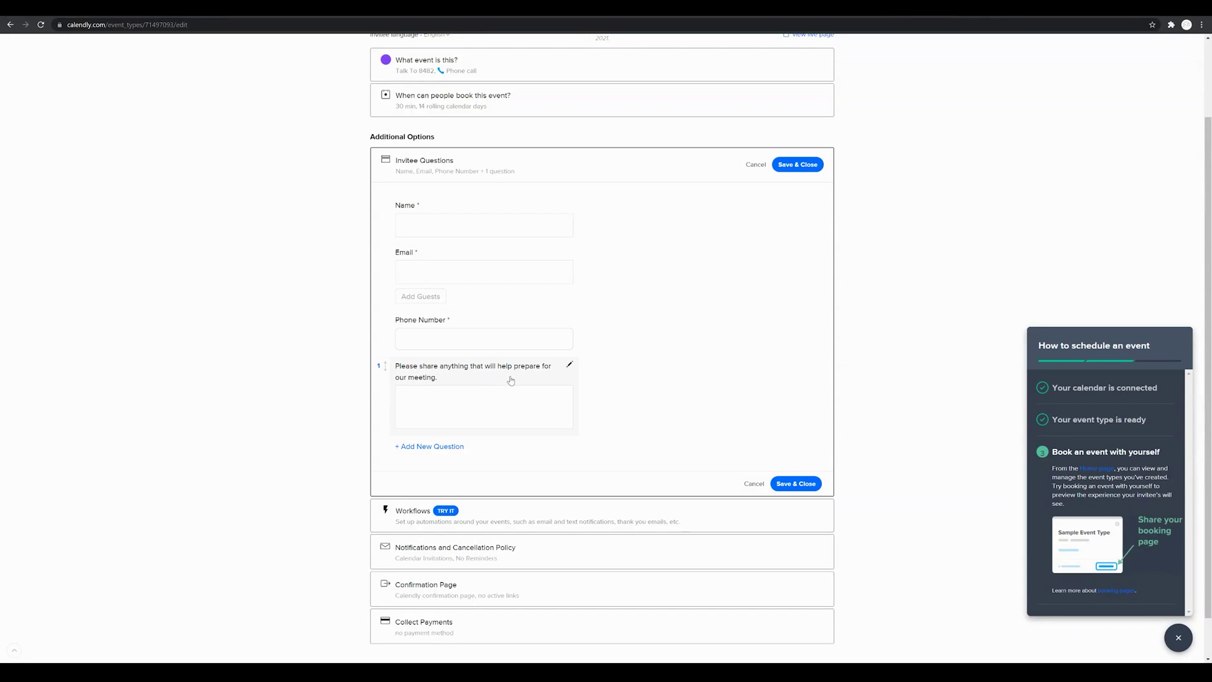
left_click(570, 367)
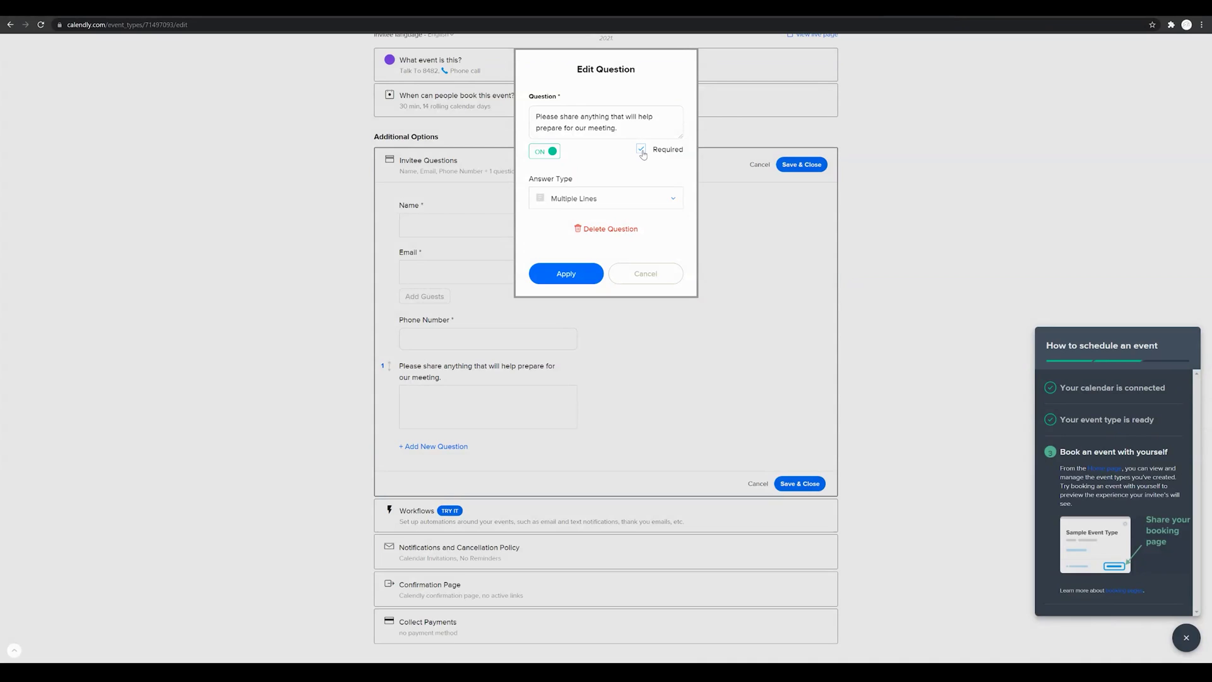
left_click(574, 281)
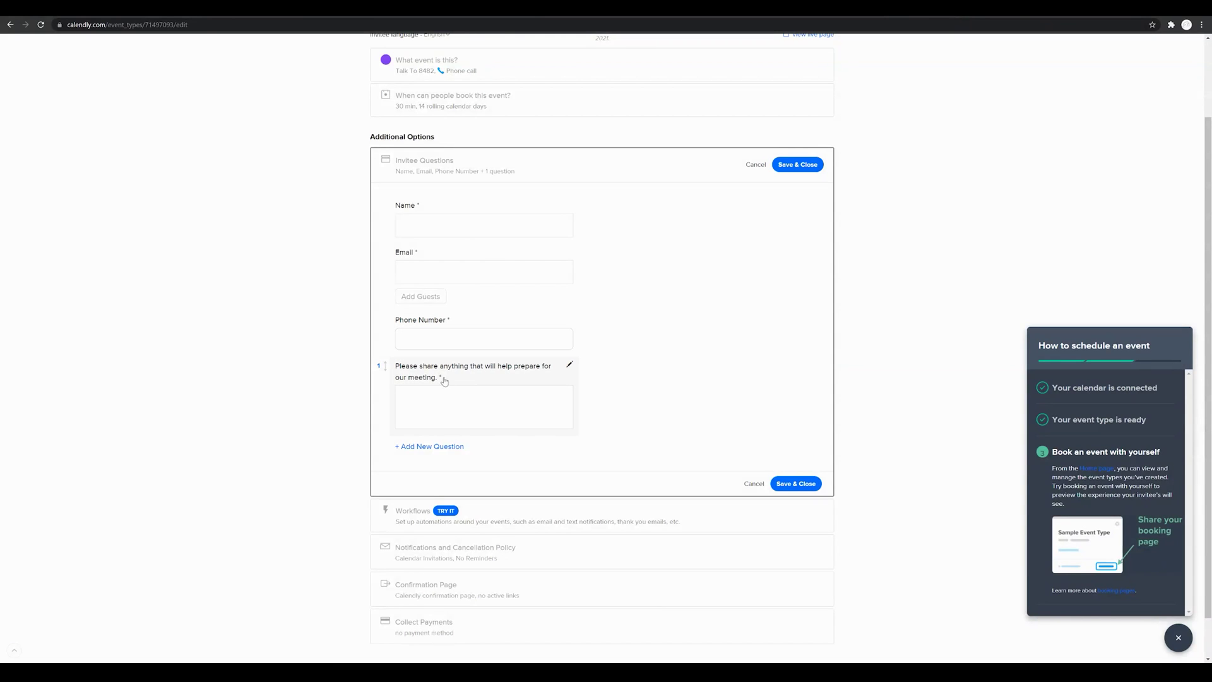
Step: Add the invitee question 'What is your budget' with multi-line answers
left_click(451, 447)
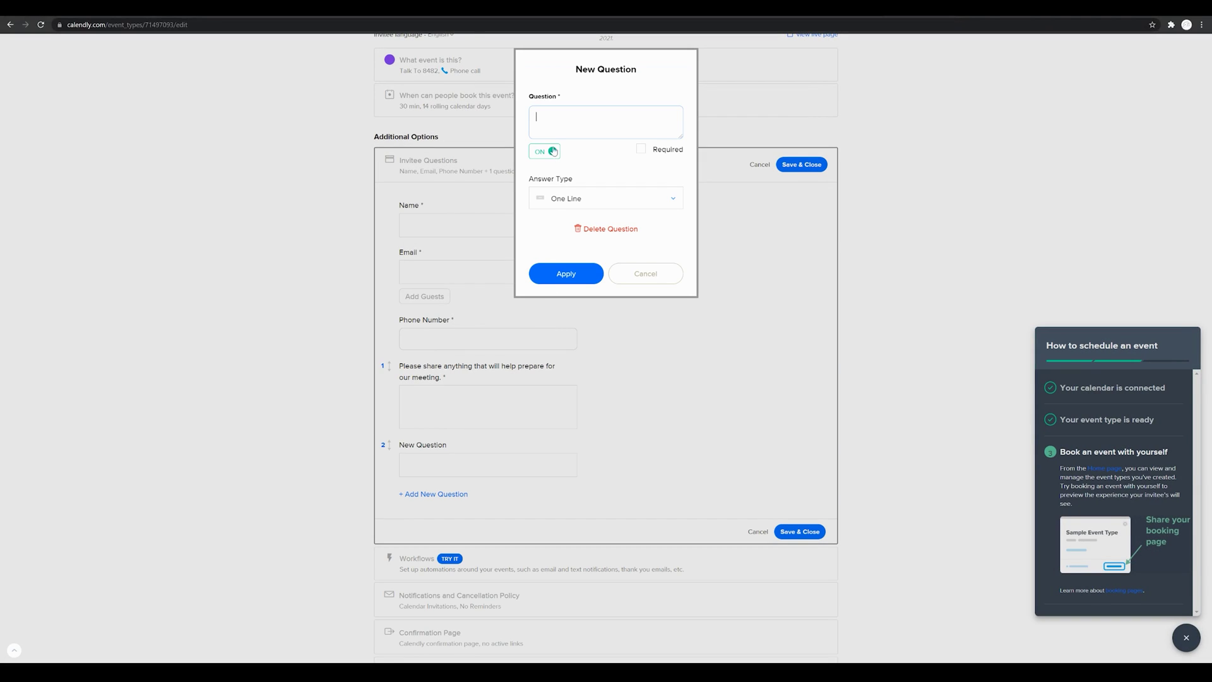
type("What is your budget")
left_click(607, 198)
left_click(603, 251)
left_click(579, 270)
scroll(592, 306, "down", 2)
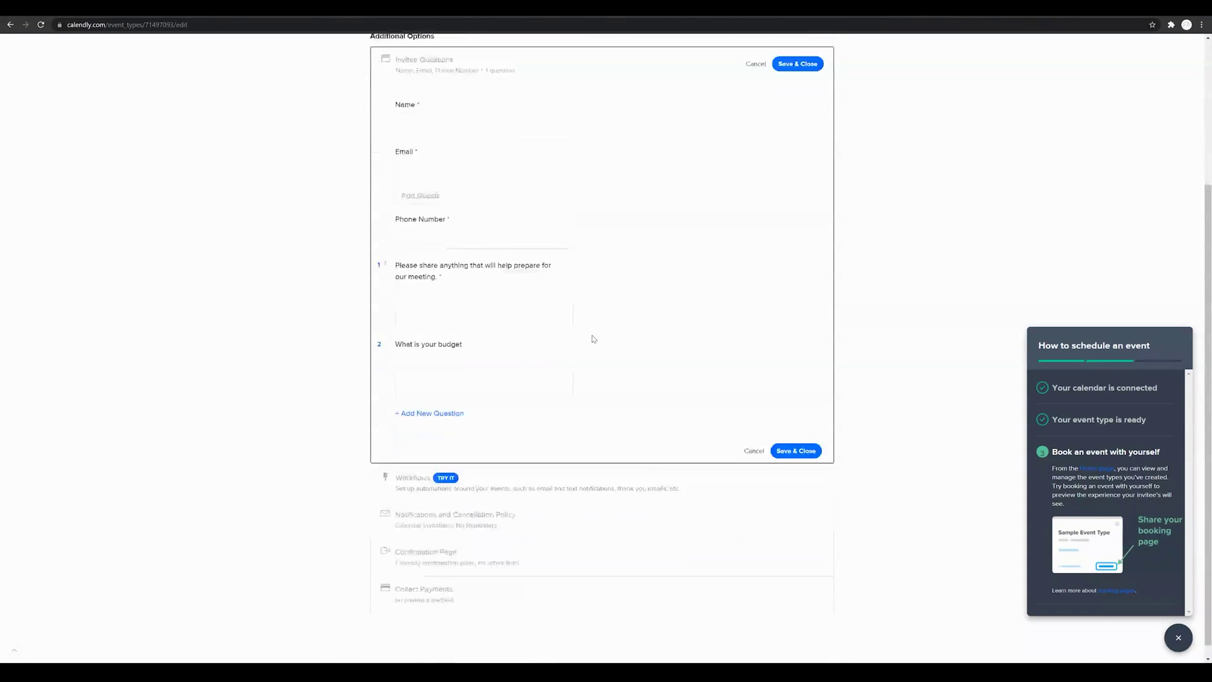
Step: Switch it to checkbox answers with option 'Less that $200', then save the invitee questions
left_click(499, 358)
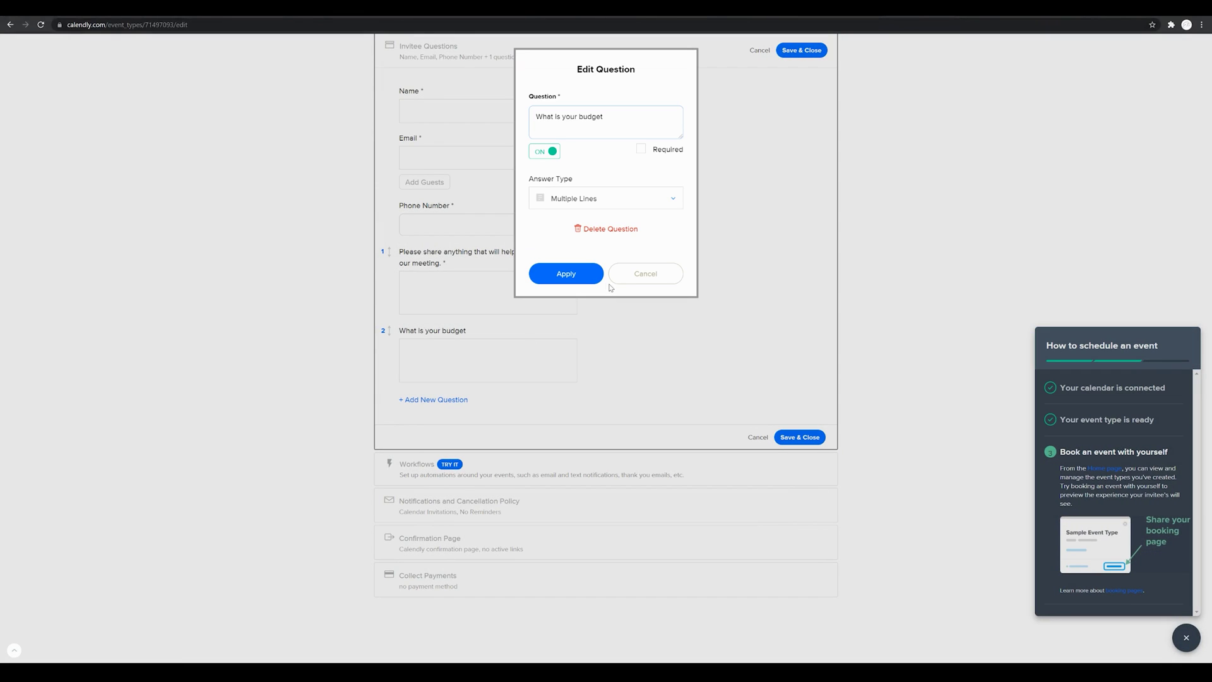
left_click(628, 201)
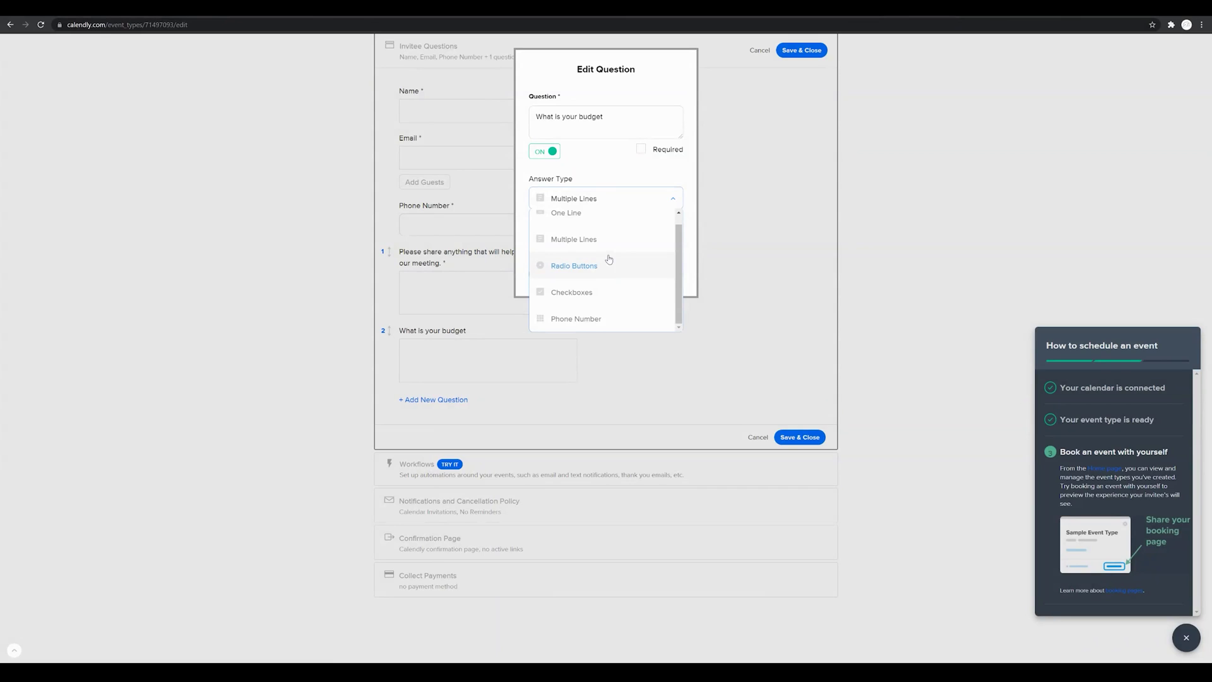
left_click(594, 292)
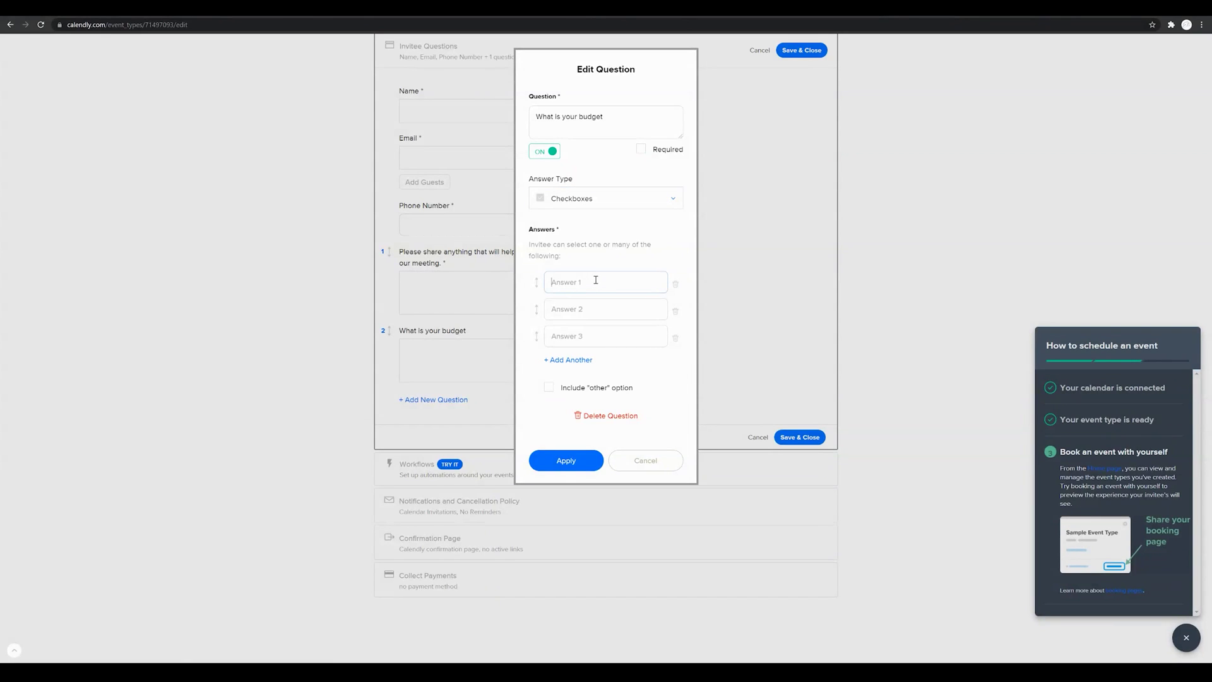
type("Less that $200")
left_click(600, 307)
left_click(676, 284)
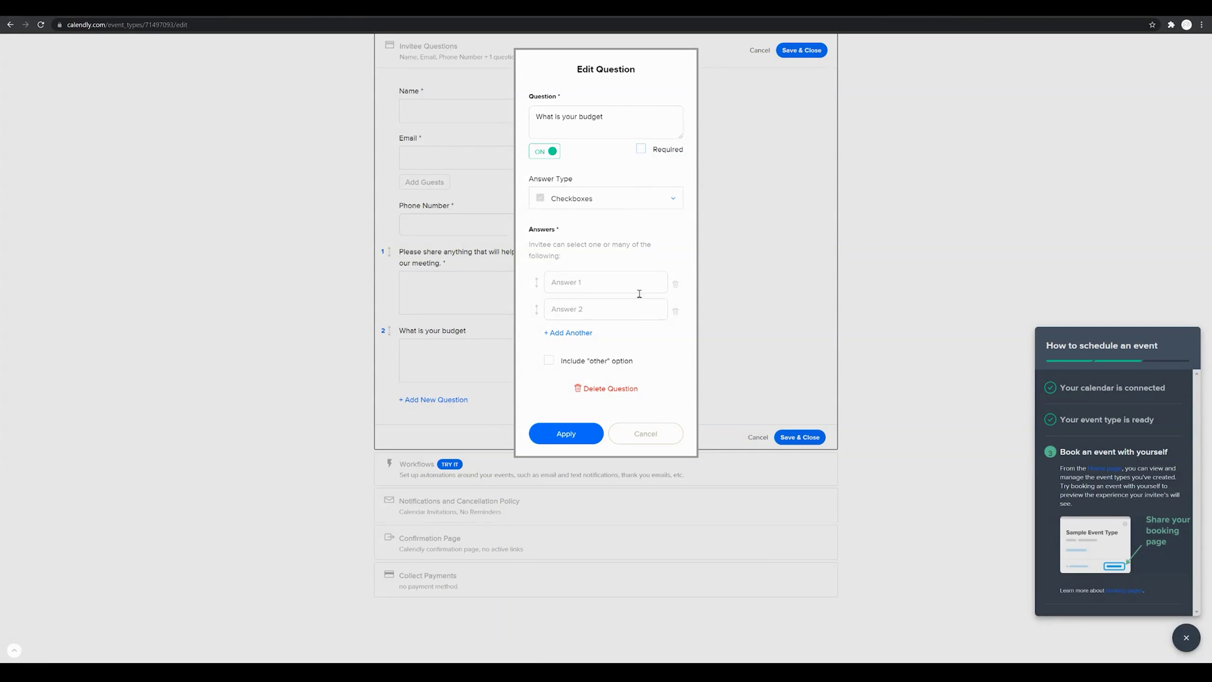
left_click(635, 436)
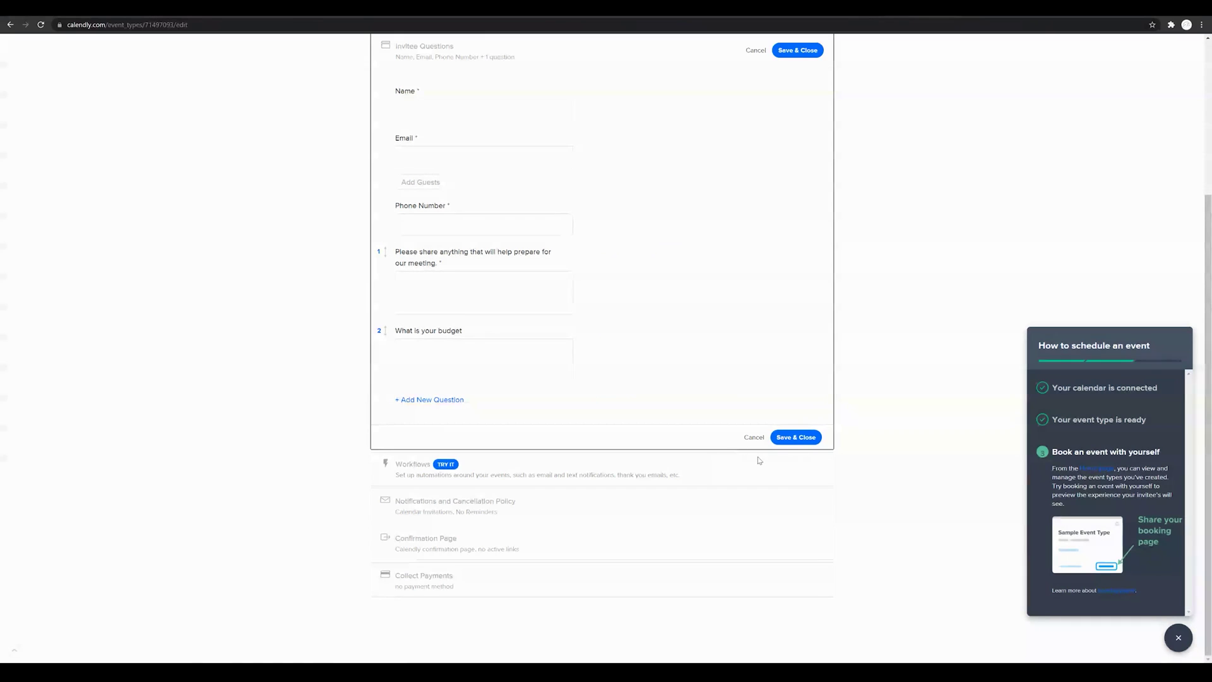
left_click(798, 440)
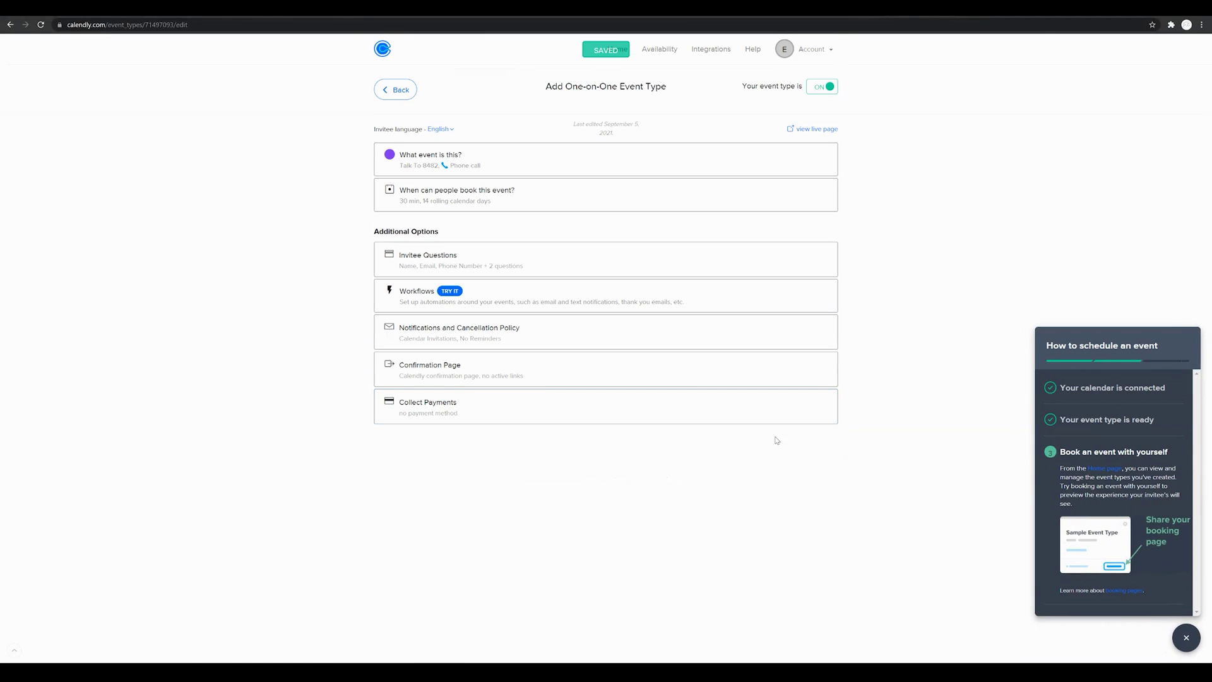
left_click(565, 299)
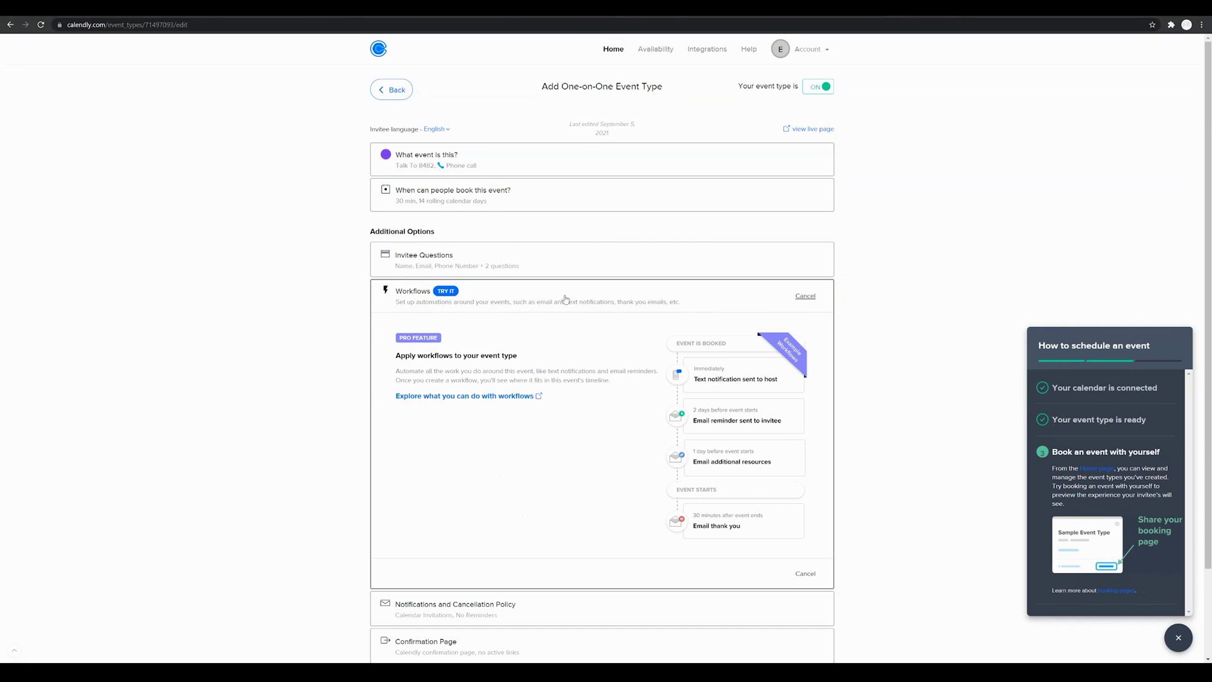
scroll(600, 333, "down", 2)
scroll(601, 333, "down", 1)
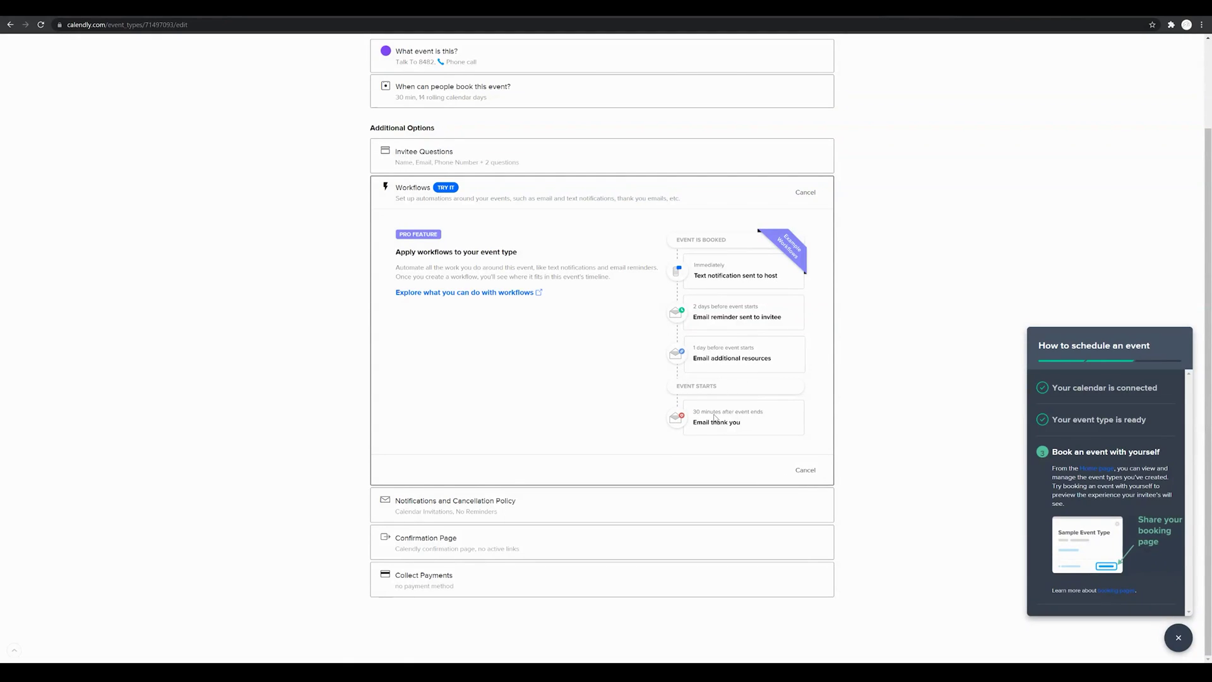
left_click(804, 471)
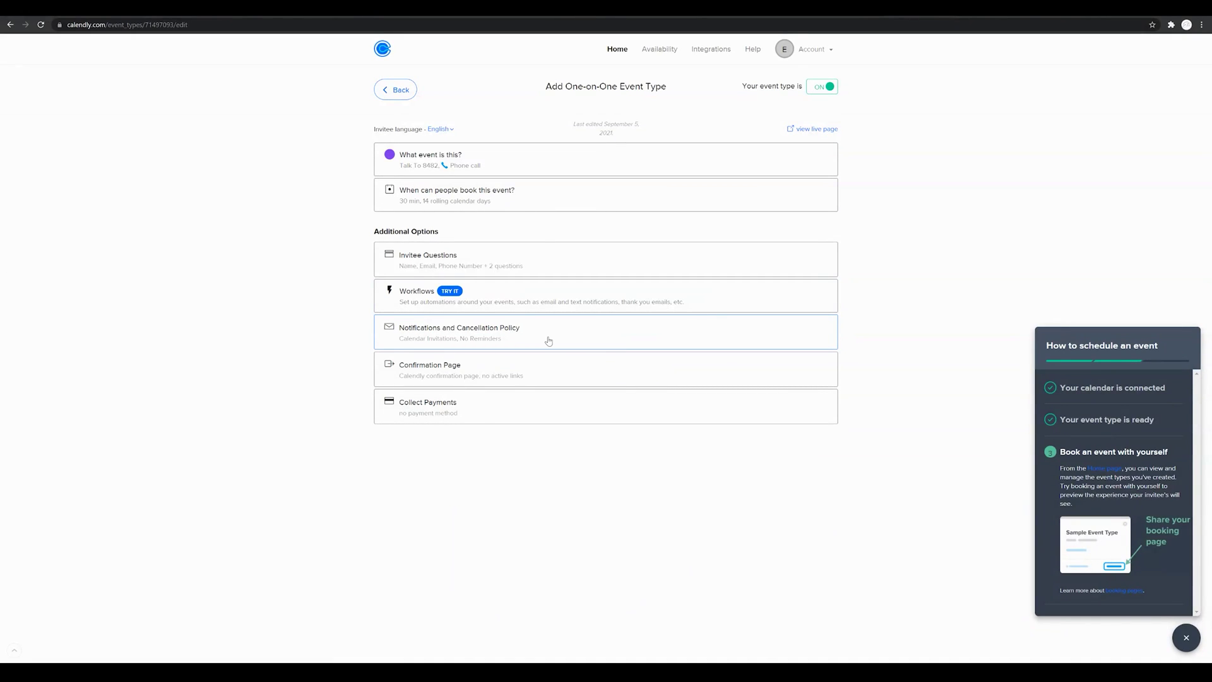
Step: Turn on text reminders for invitees in the notification settings
left_click(549, 341)
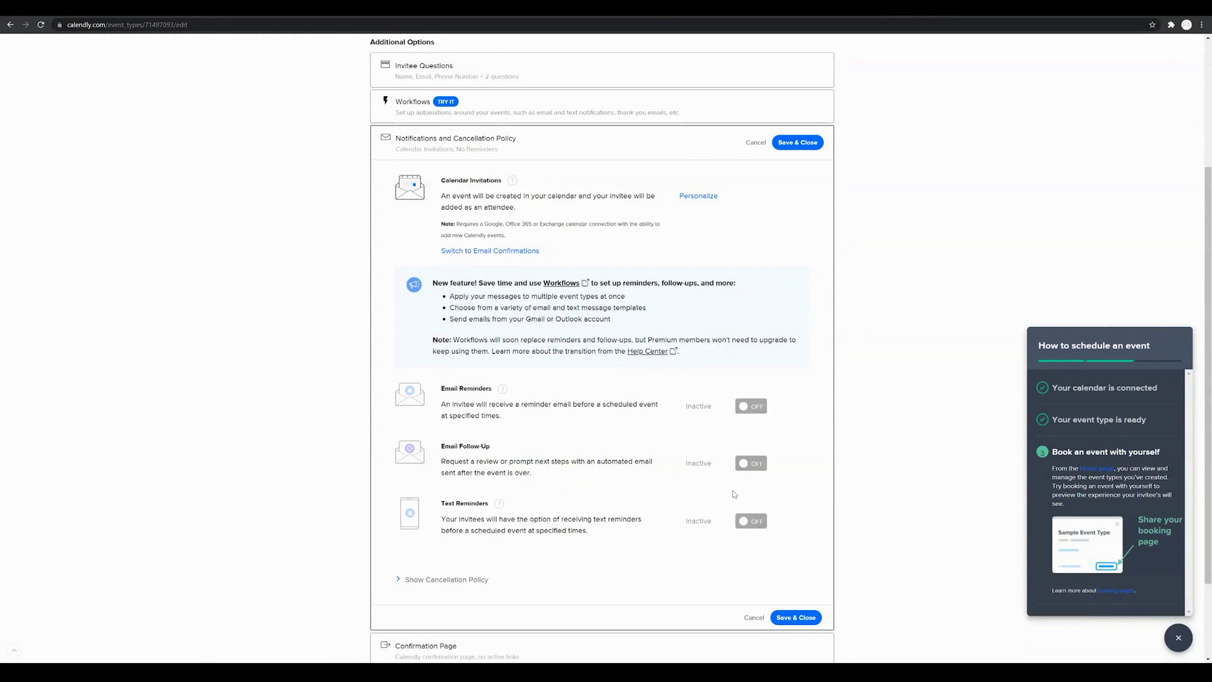
left_click(745, 522)
scroll(730, 441, "down", 3)
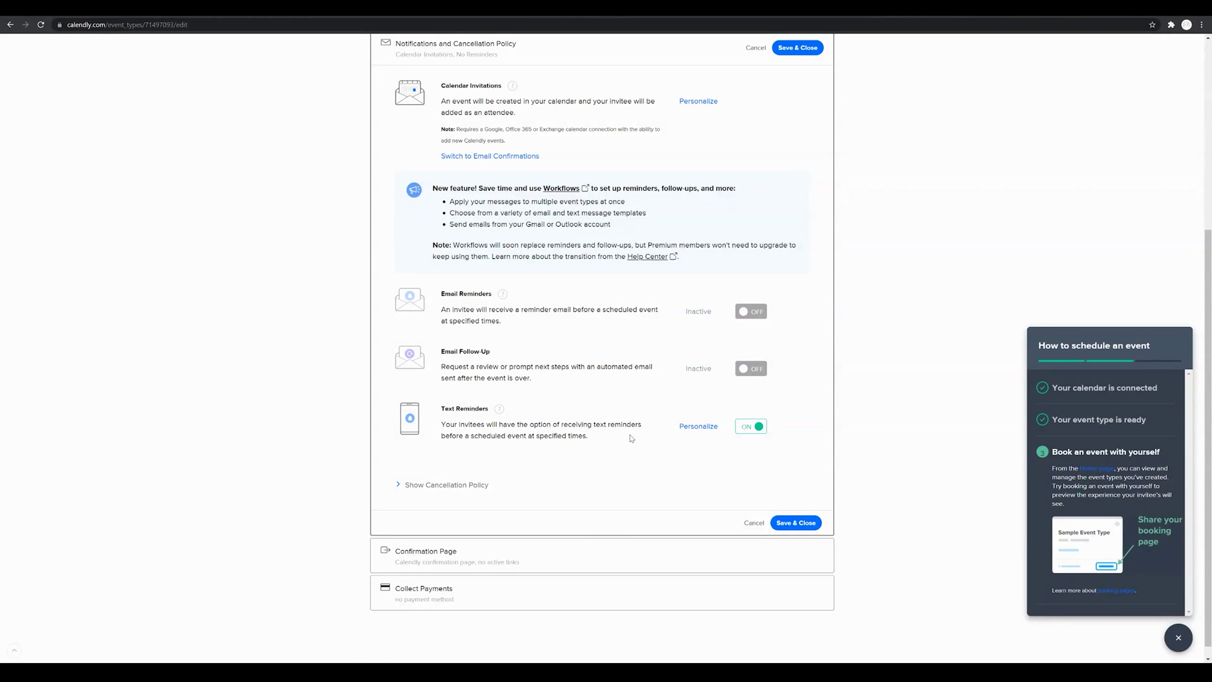
Step: Add a second text reminder 1 hour before the event and save the notifications
left_click(696, 429)
scroll(632, 430, "down", 2)
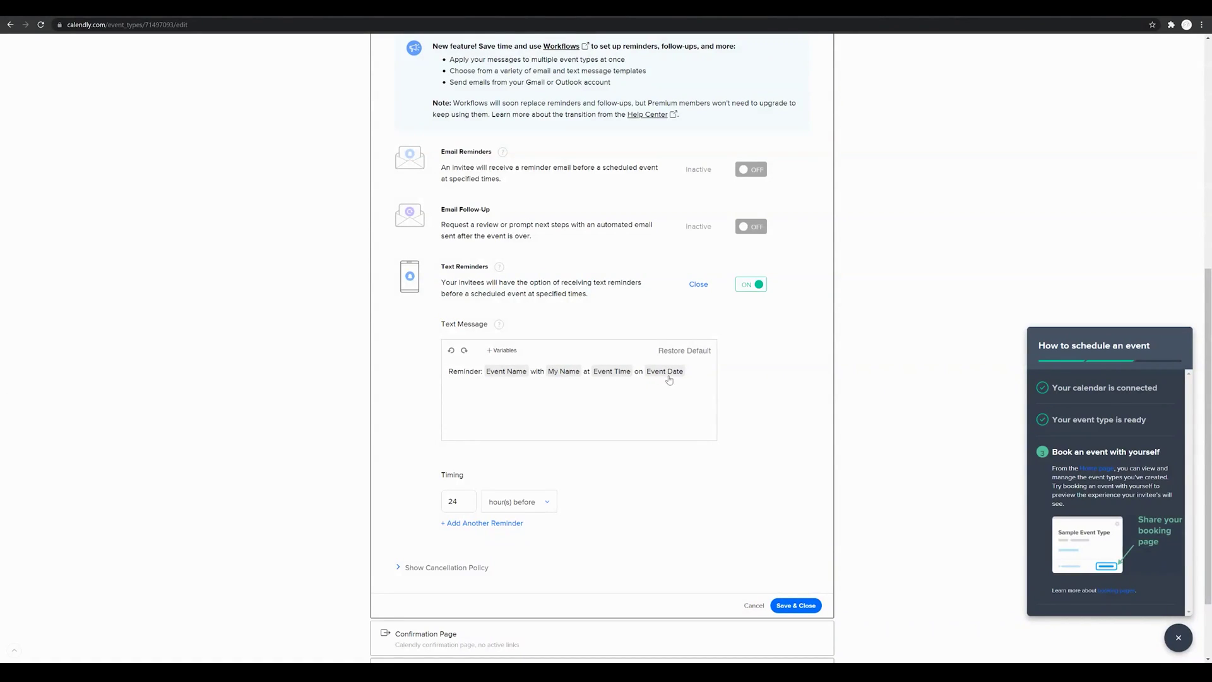
scroll(708, 442, "down", 2)
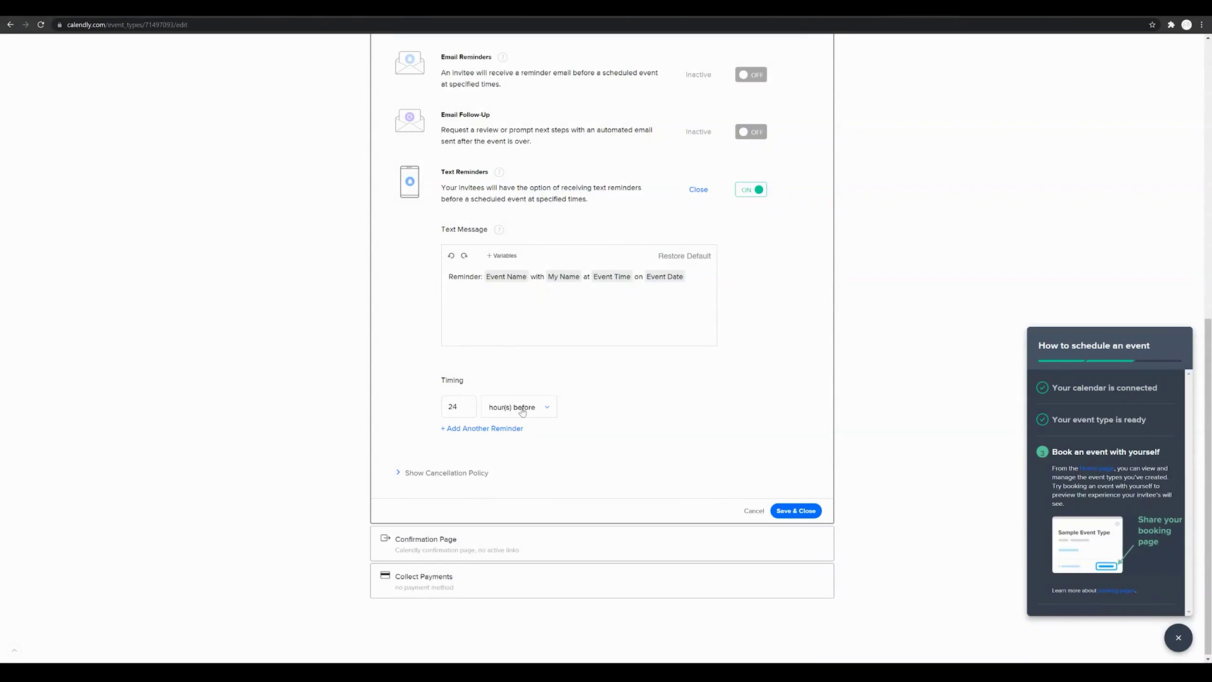
left_click(480, 429)
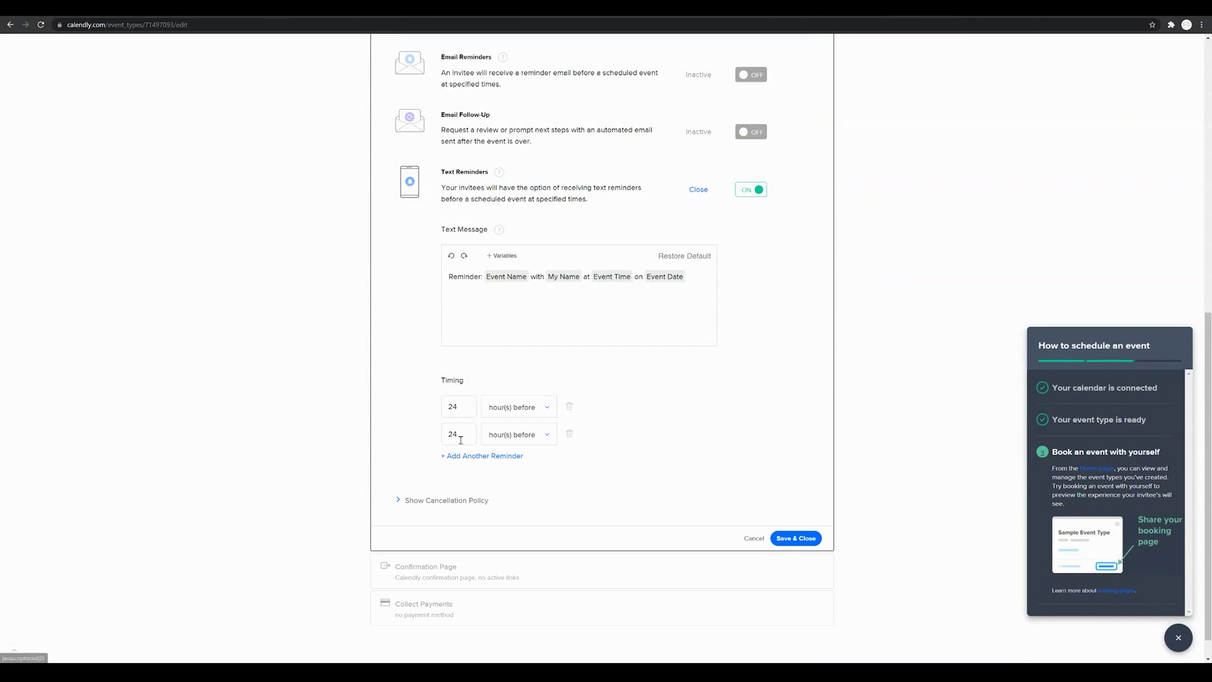
left_click_drag(460, 435, 444, 435)
type("1")
left_click(798, 540)
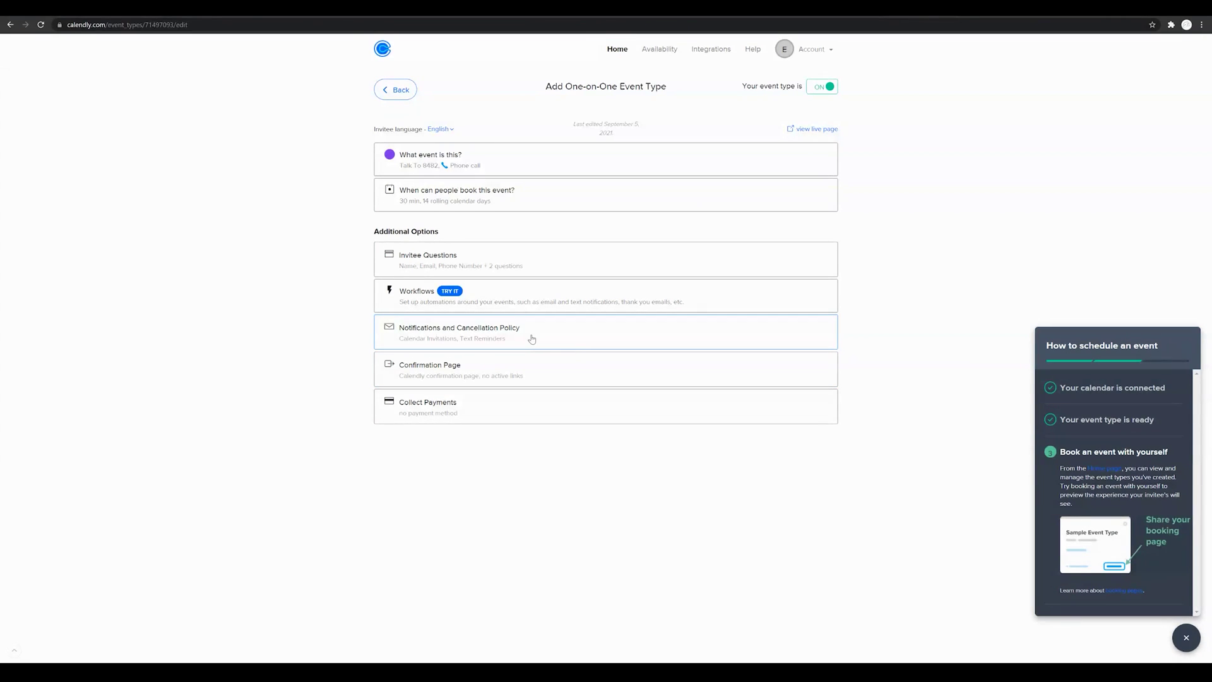
left_click(533, 374)
scroll(578, 388, "down", 1)
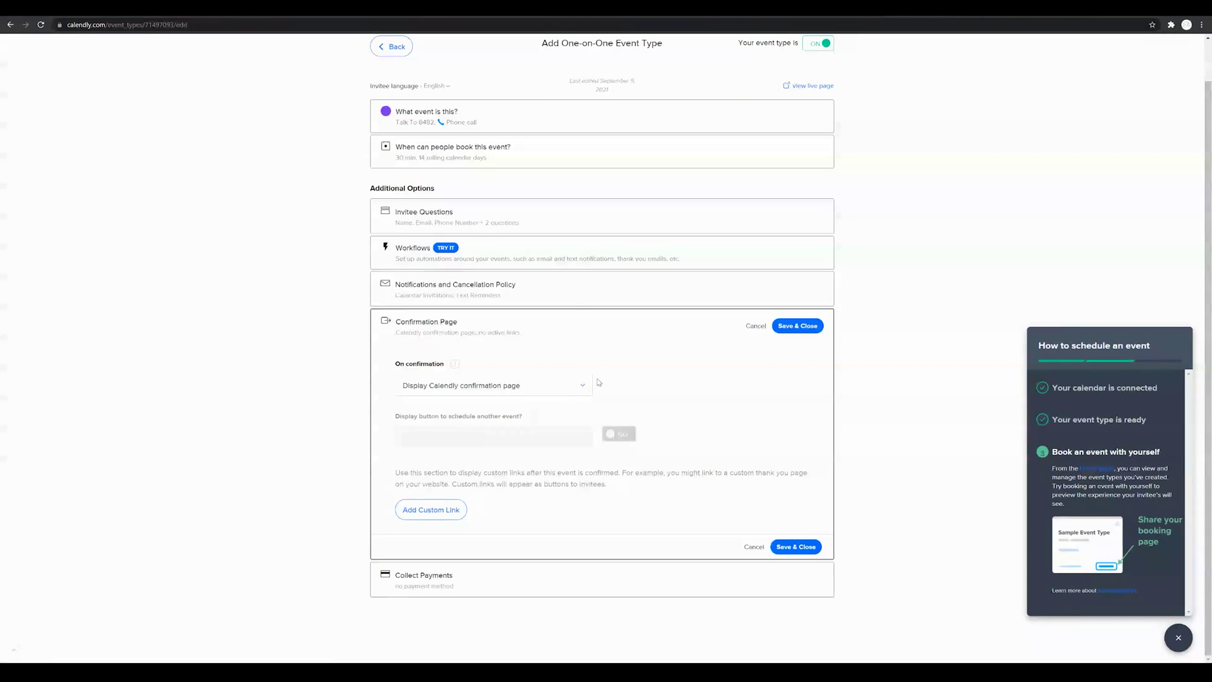
left_click(578, 388)
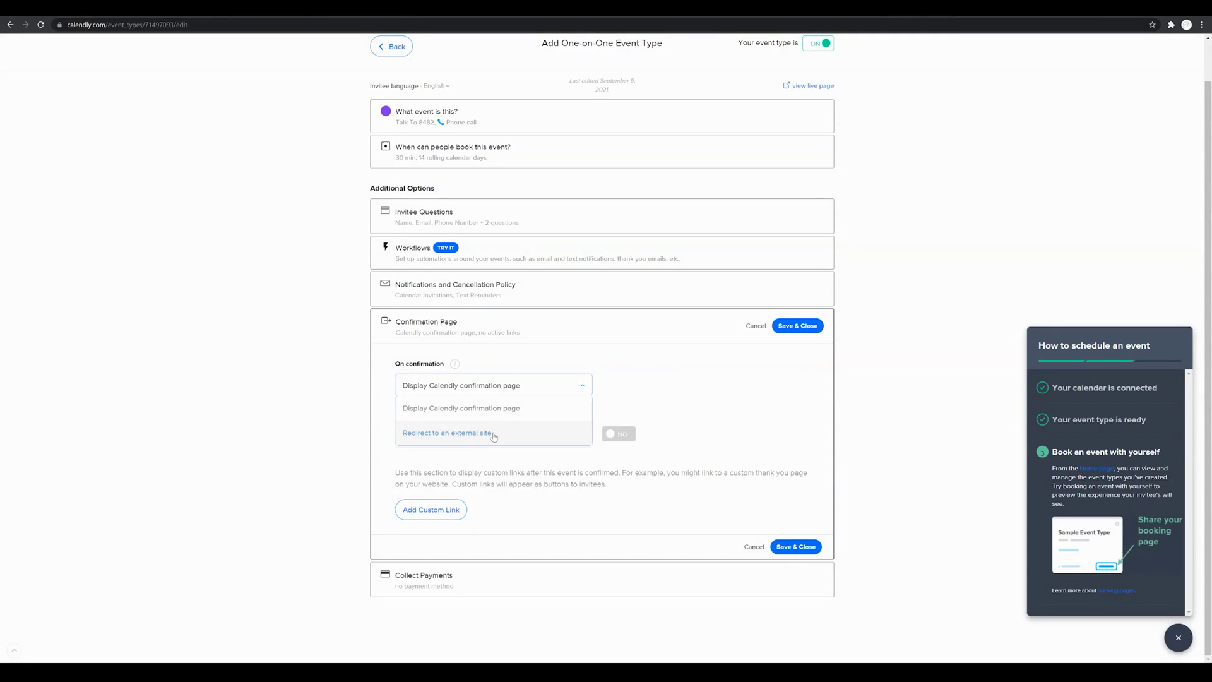
left_click(494, 436)
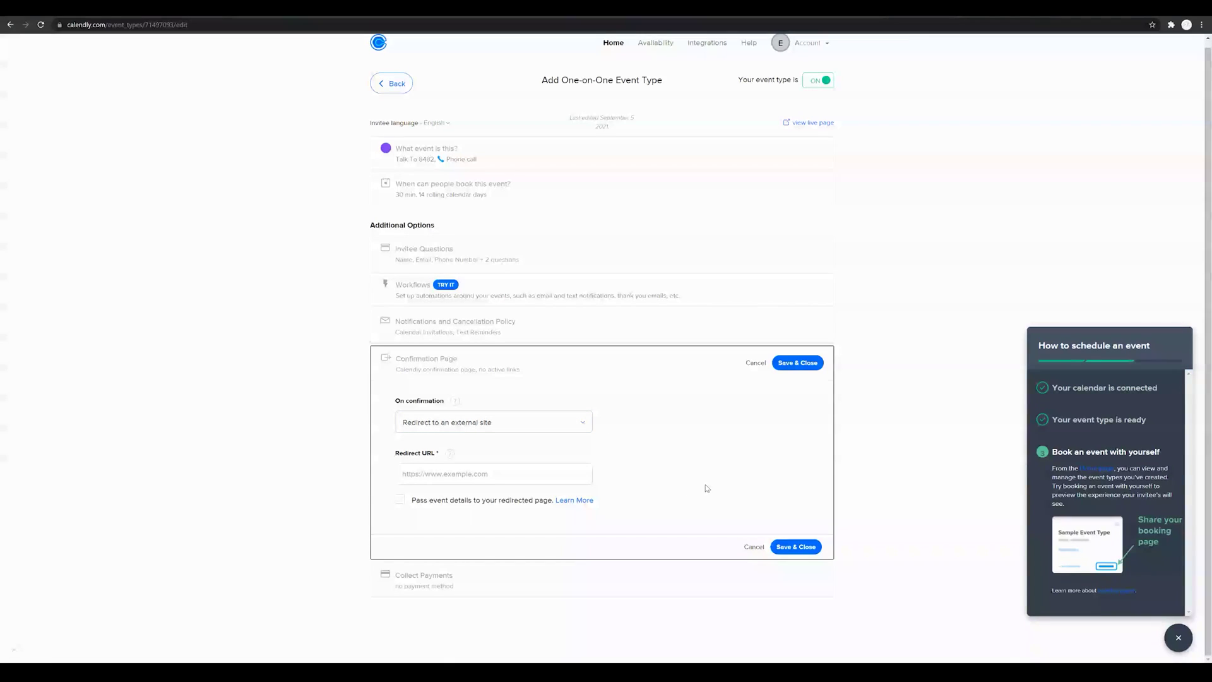
left_click(795, 548)
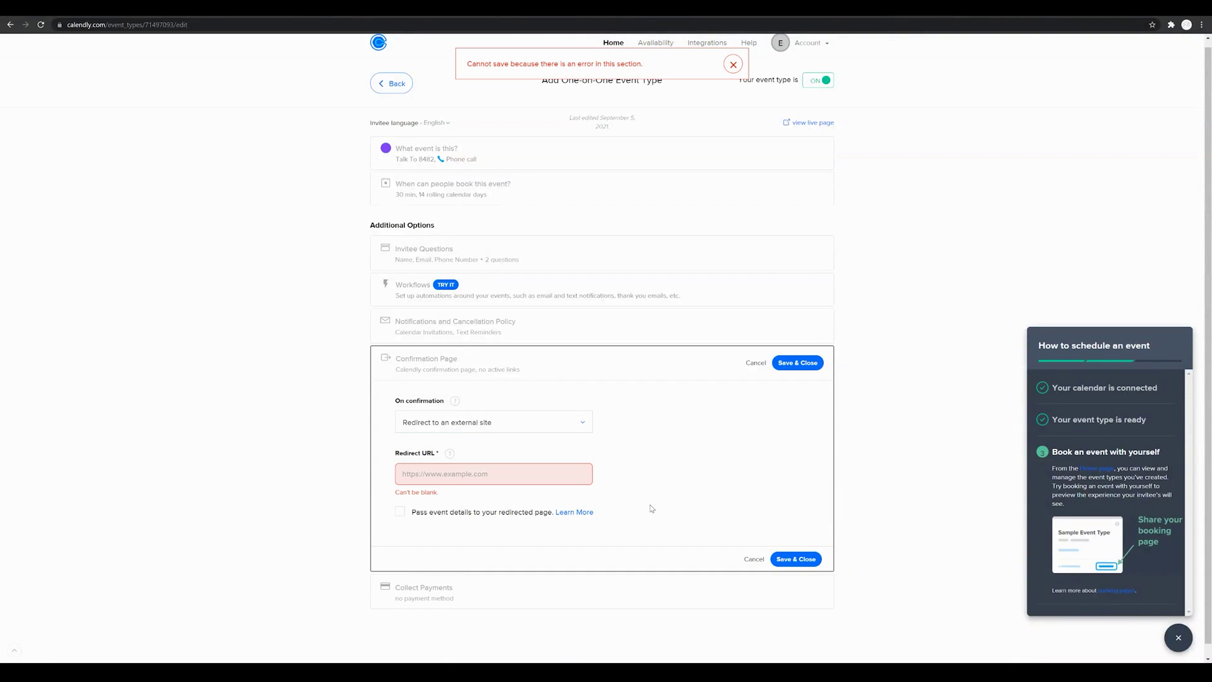
left_click(502, 423)
left_click(510, 445)
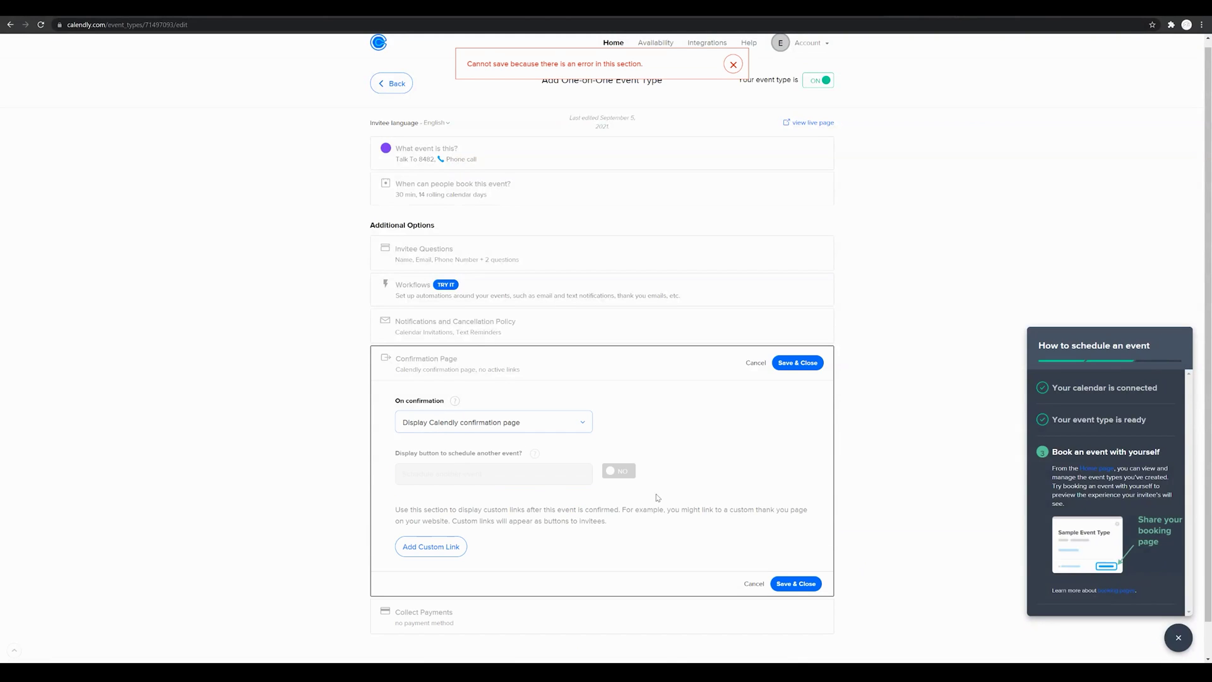
left_click(800, 582)
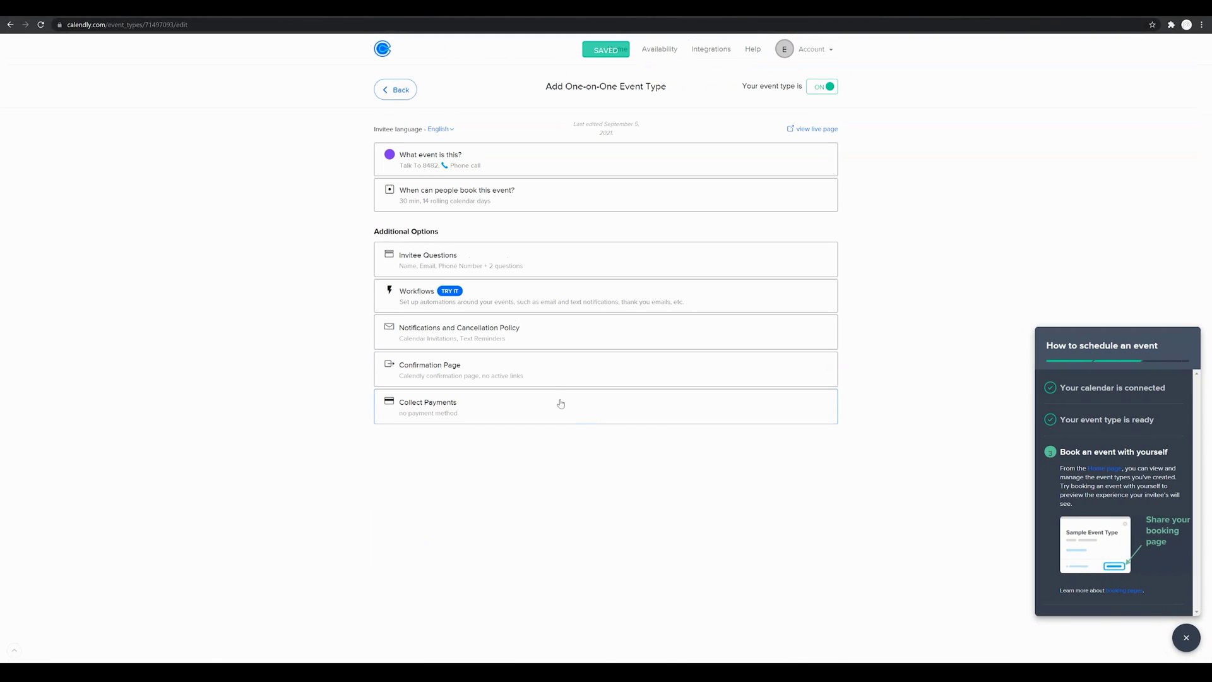
left_click(559, 402)
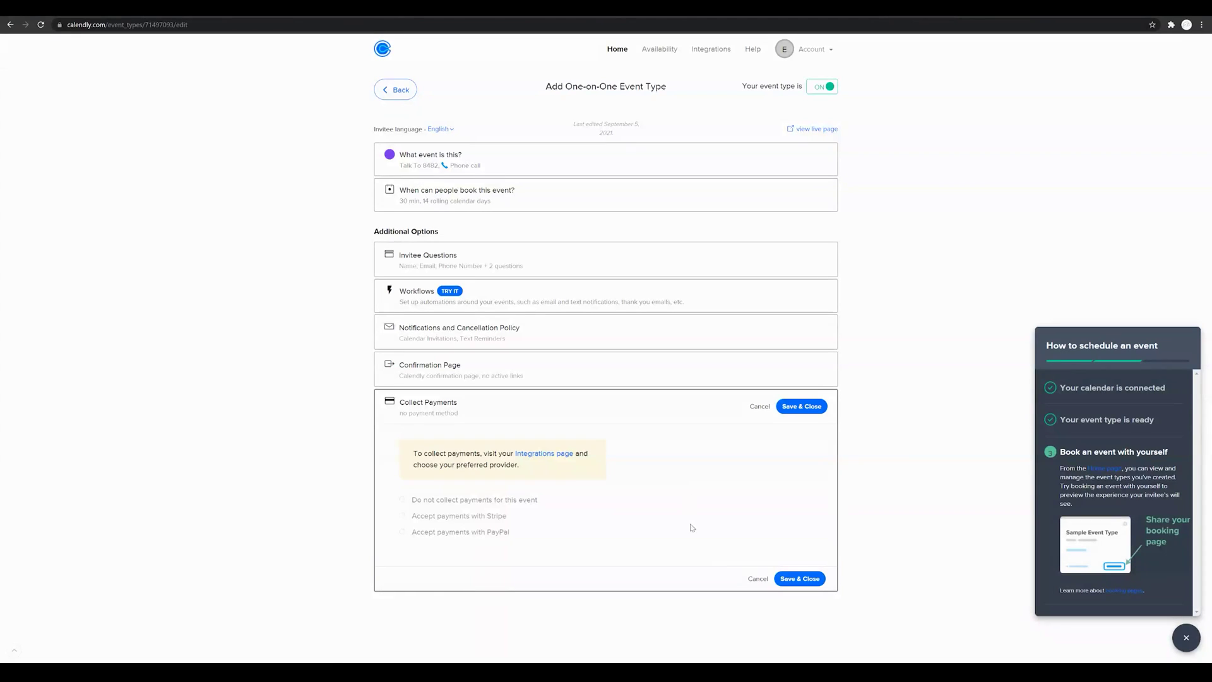
left_click(789, 579)
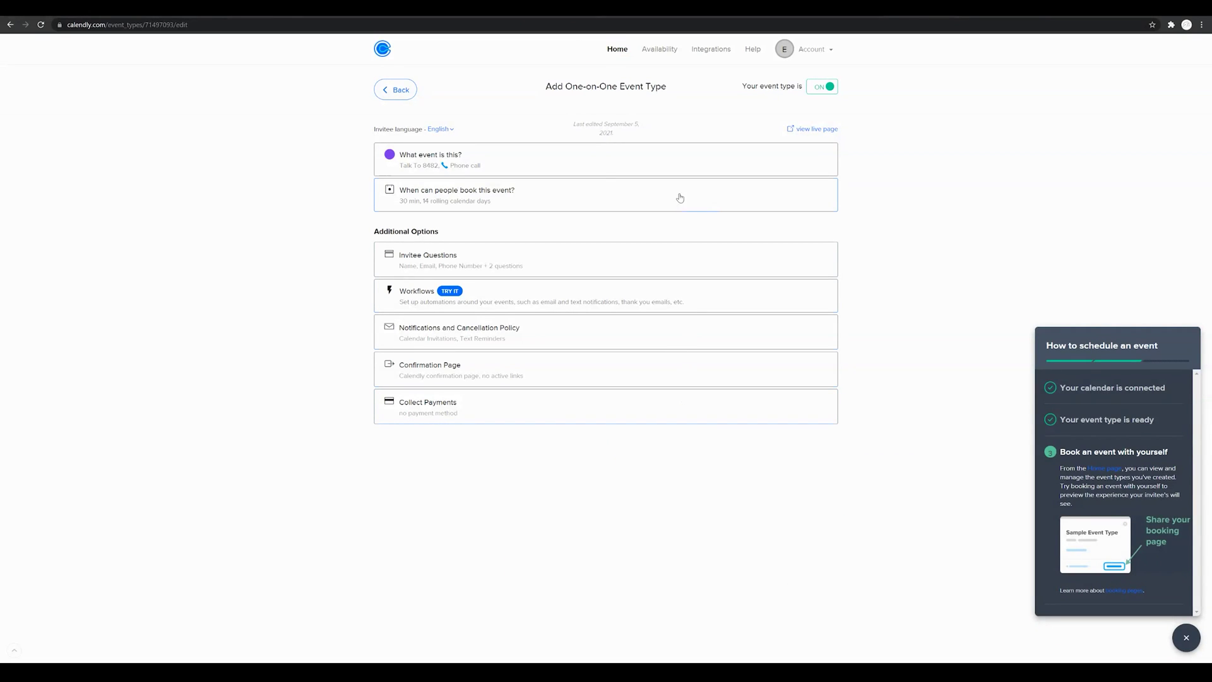
Step: Open Talk To 8482's share options and choose Embed inline under Add to website
left_click(397, 91)
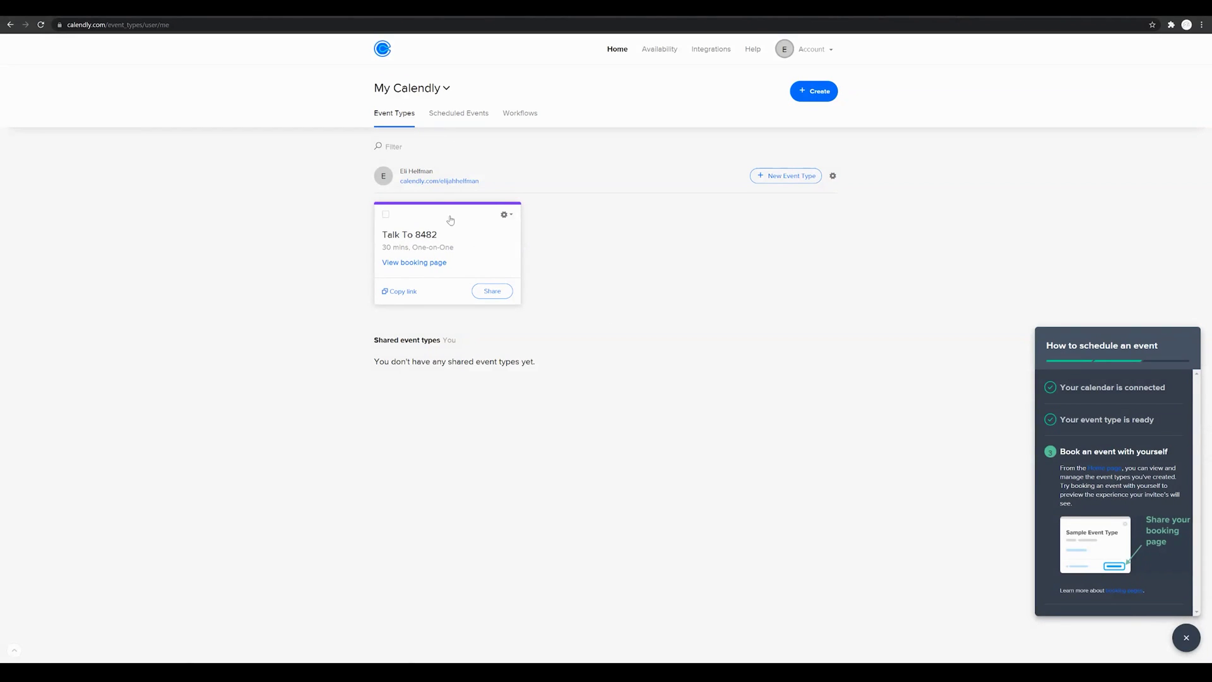
left_click(511, 217)
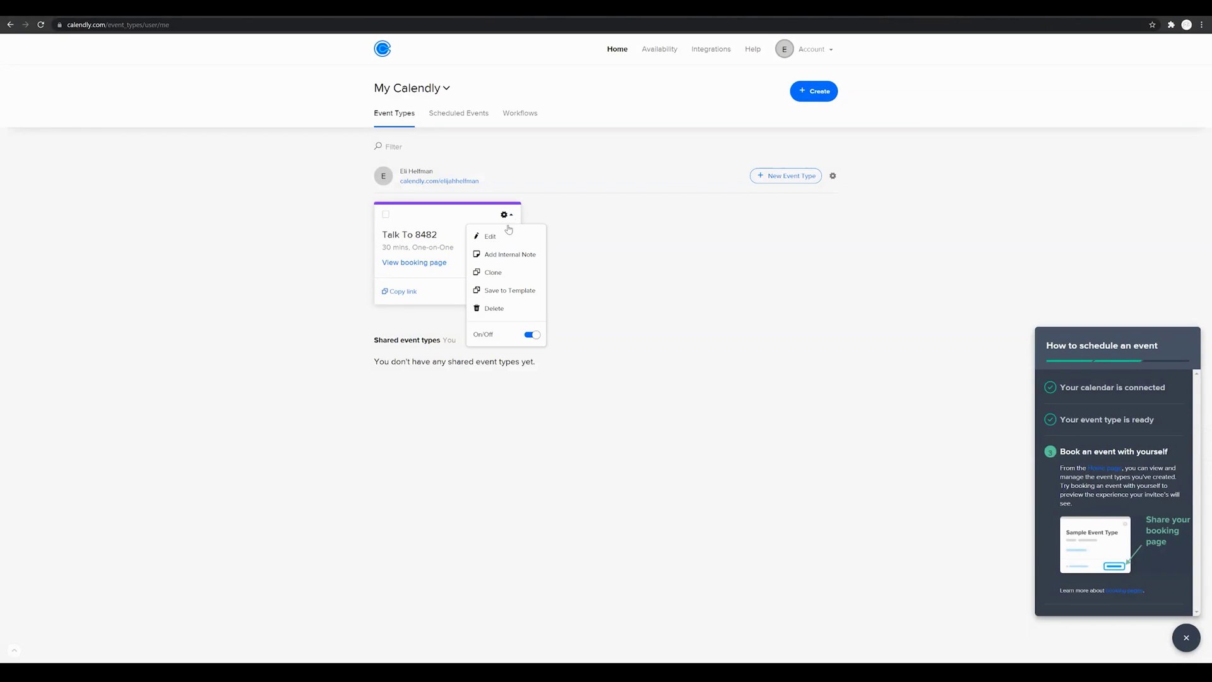
left_click(462, 219)
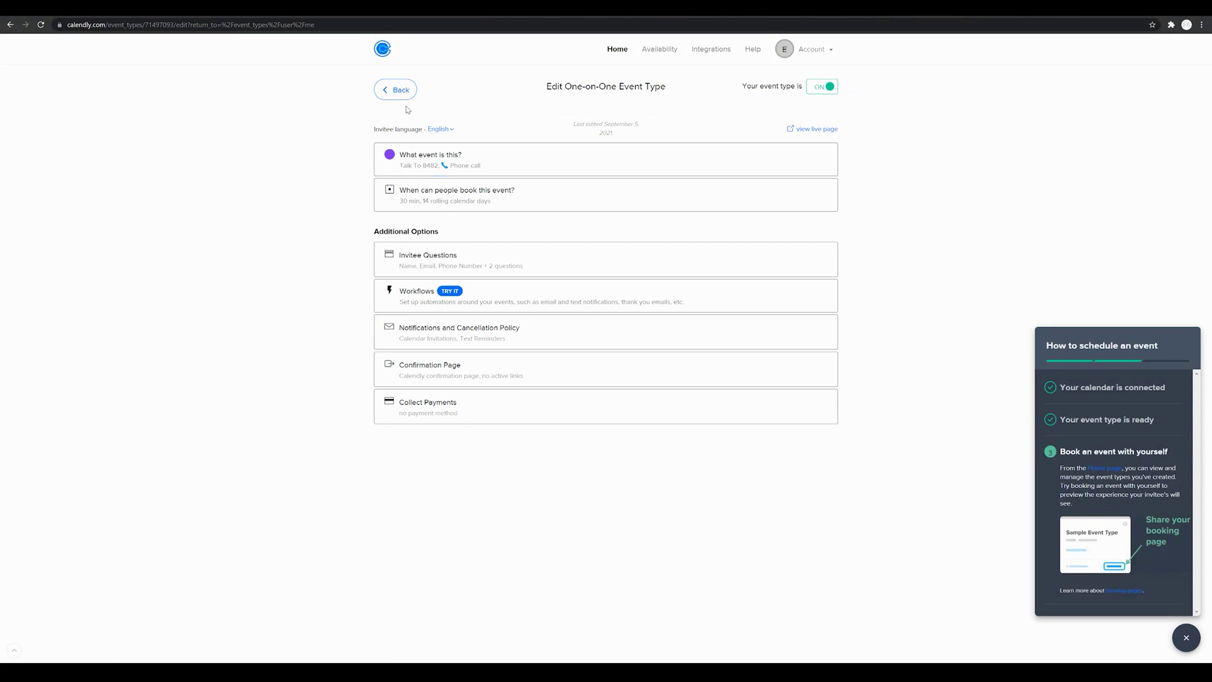
left_click(396, 91)
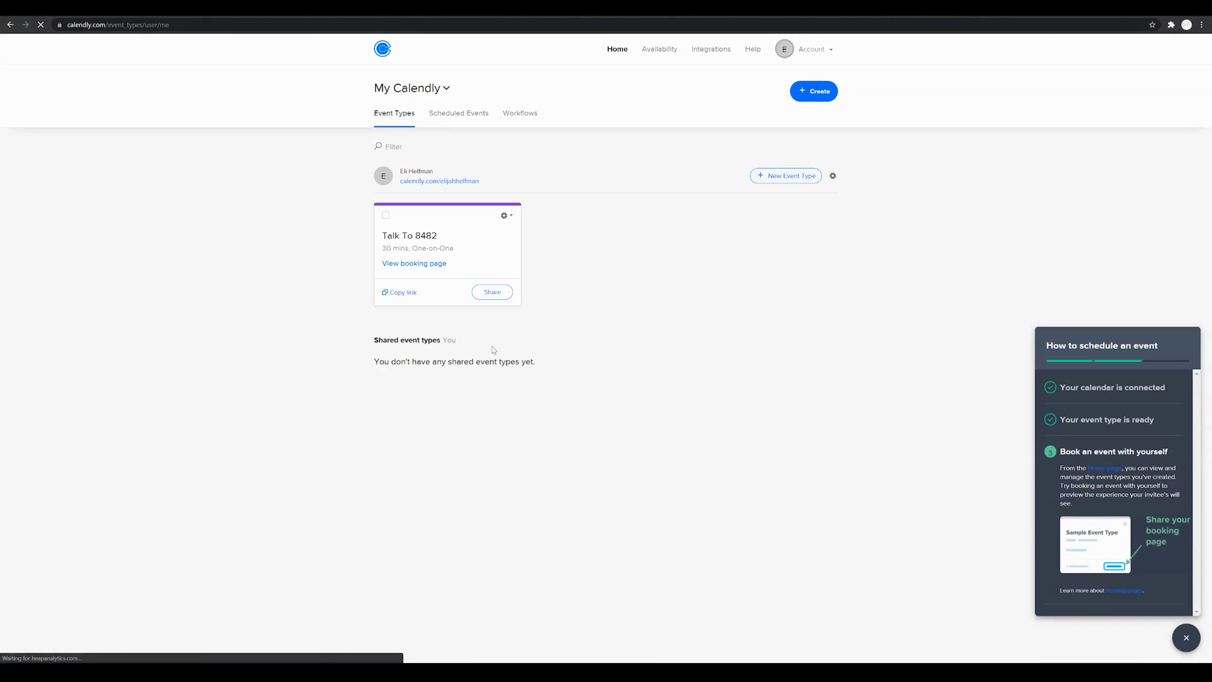
left_click(493, 292)
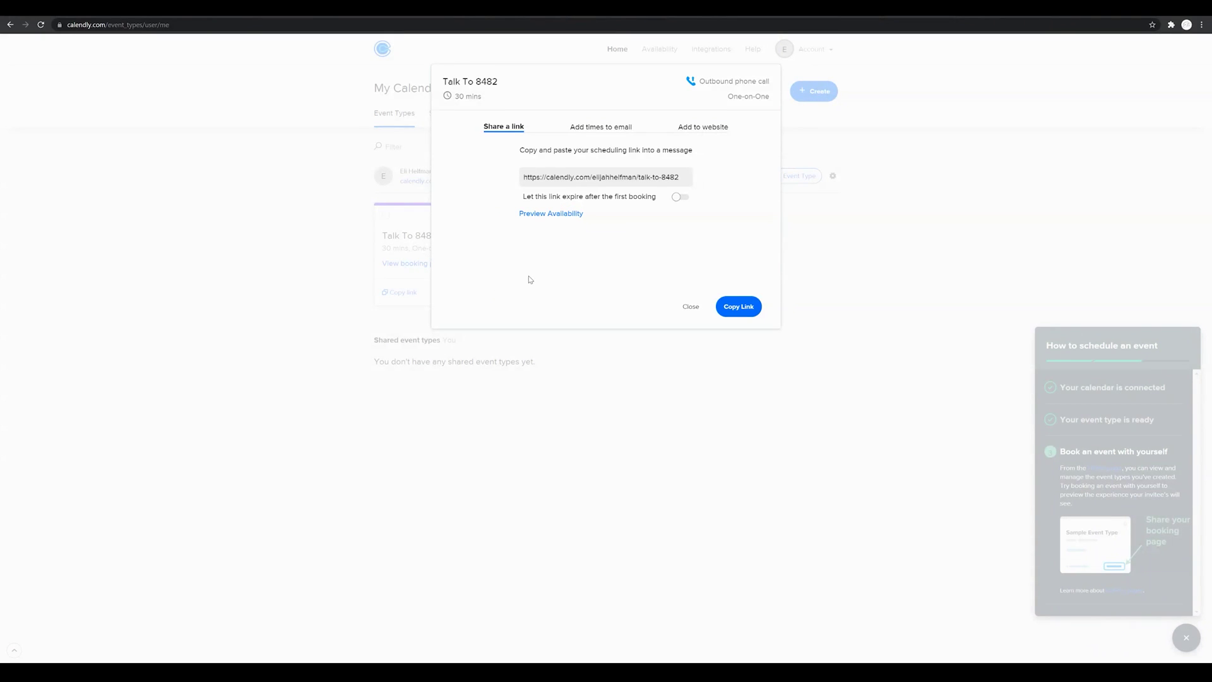
left_click(702, 129)
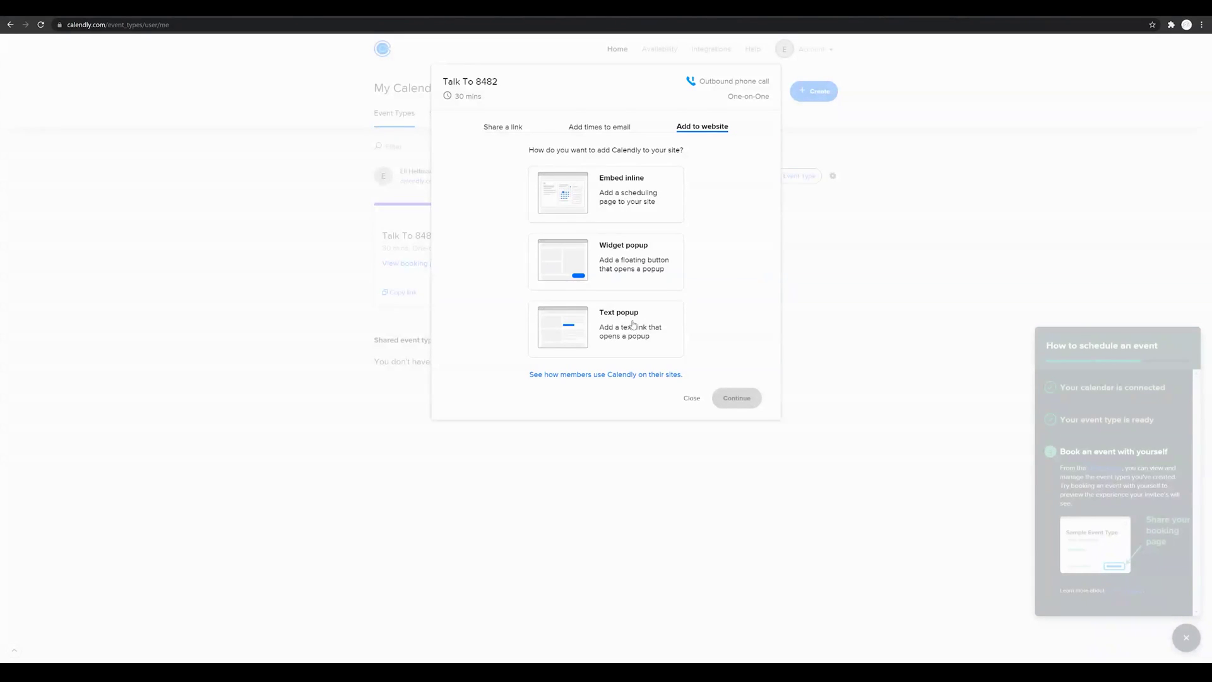
left_click(624, 197)
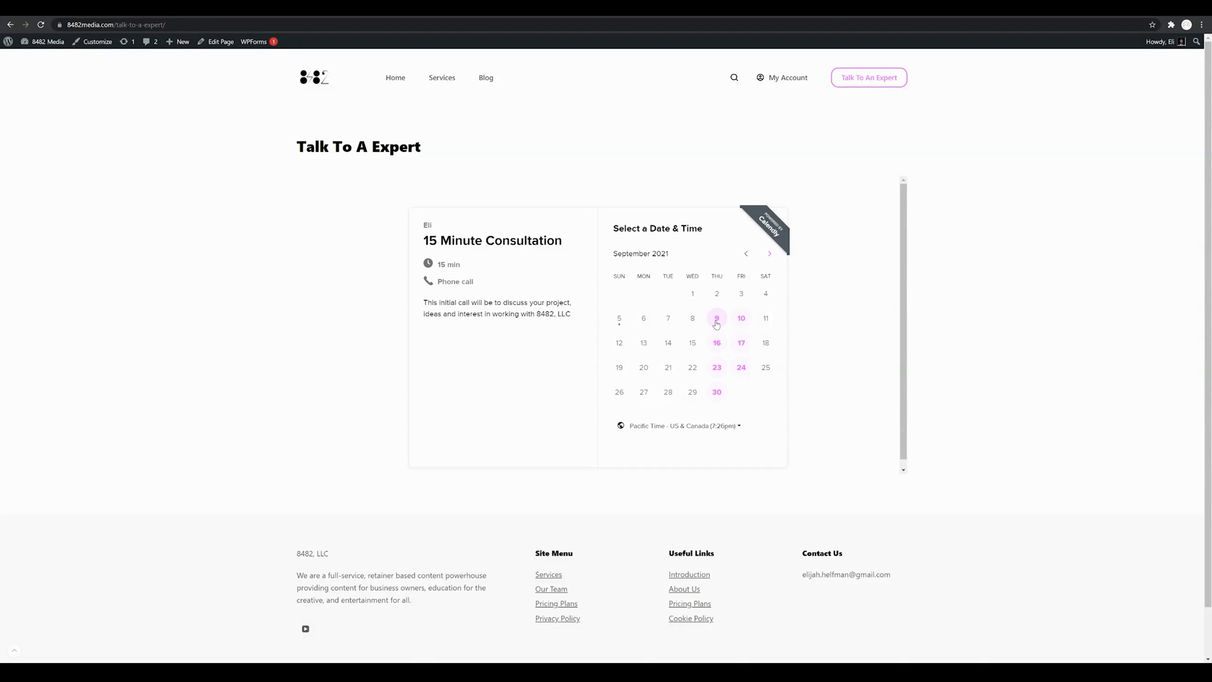
Step: Select September 16 and the 9:30am slot in the live page's Calendly widget
left_click(716, 341)
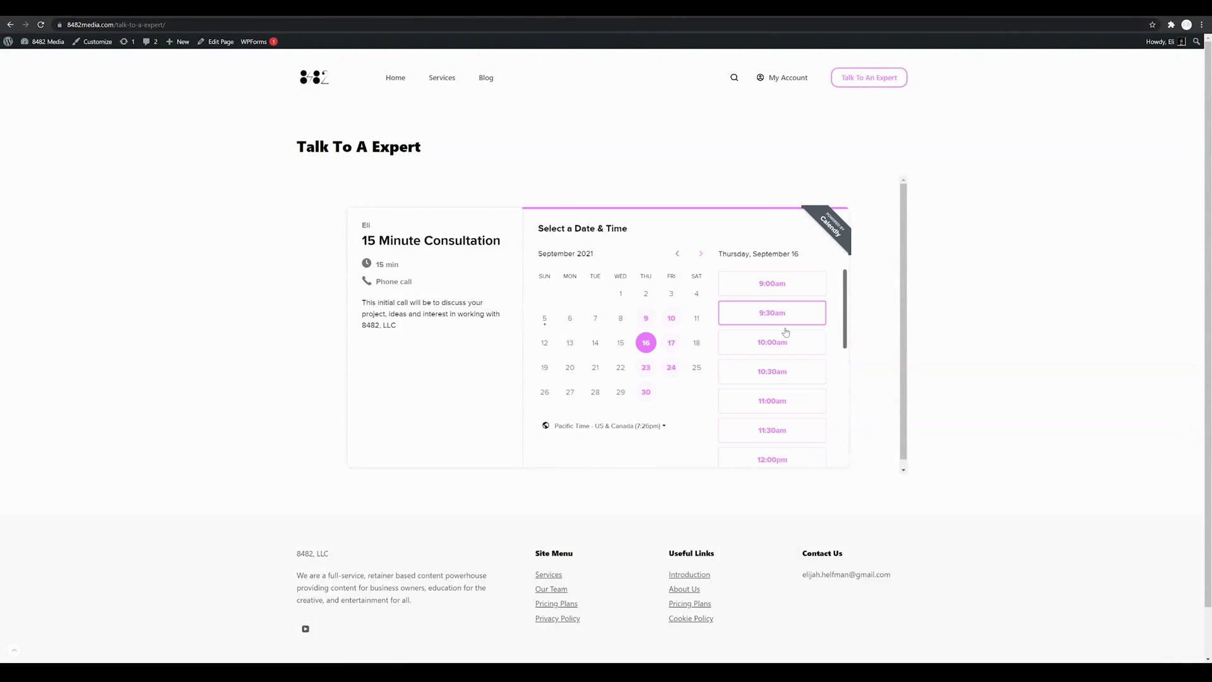
scroll(786, 353, "down", 5)
scroll(787, 363, "up", 5)
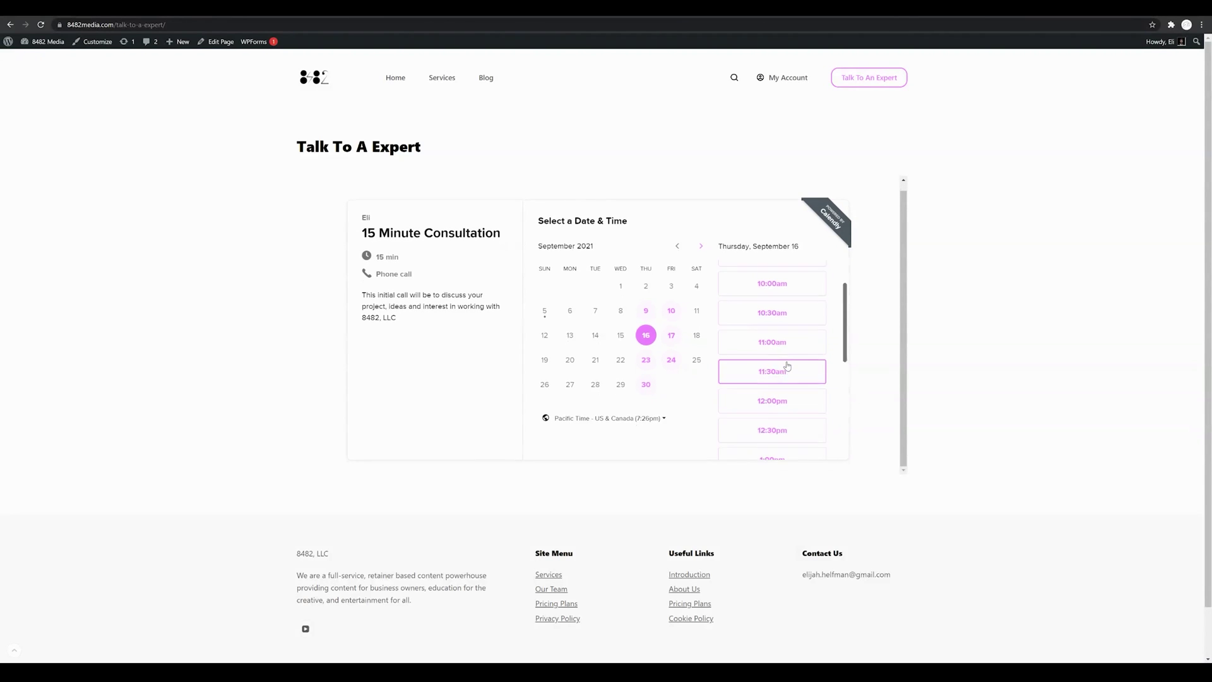
left_click(788, 310)
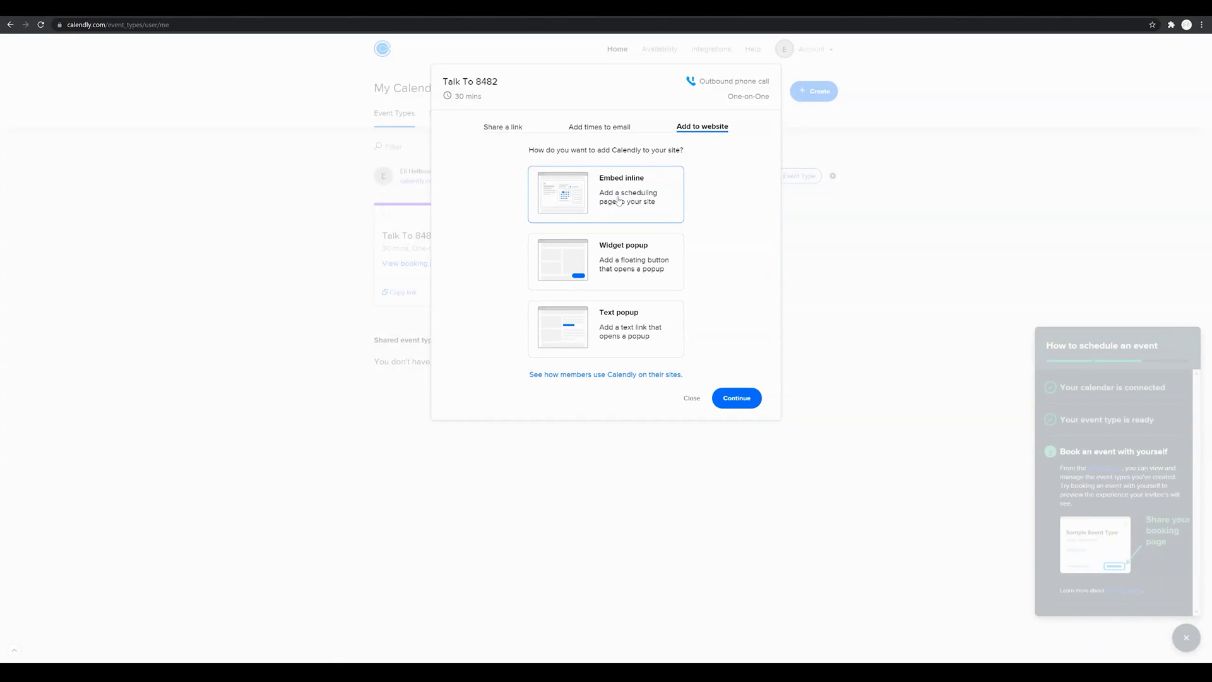
Step: Continue with Embed inline selected to reveal the embed settings and code
left_click(737, 400)
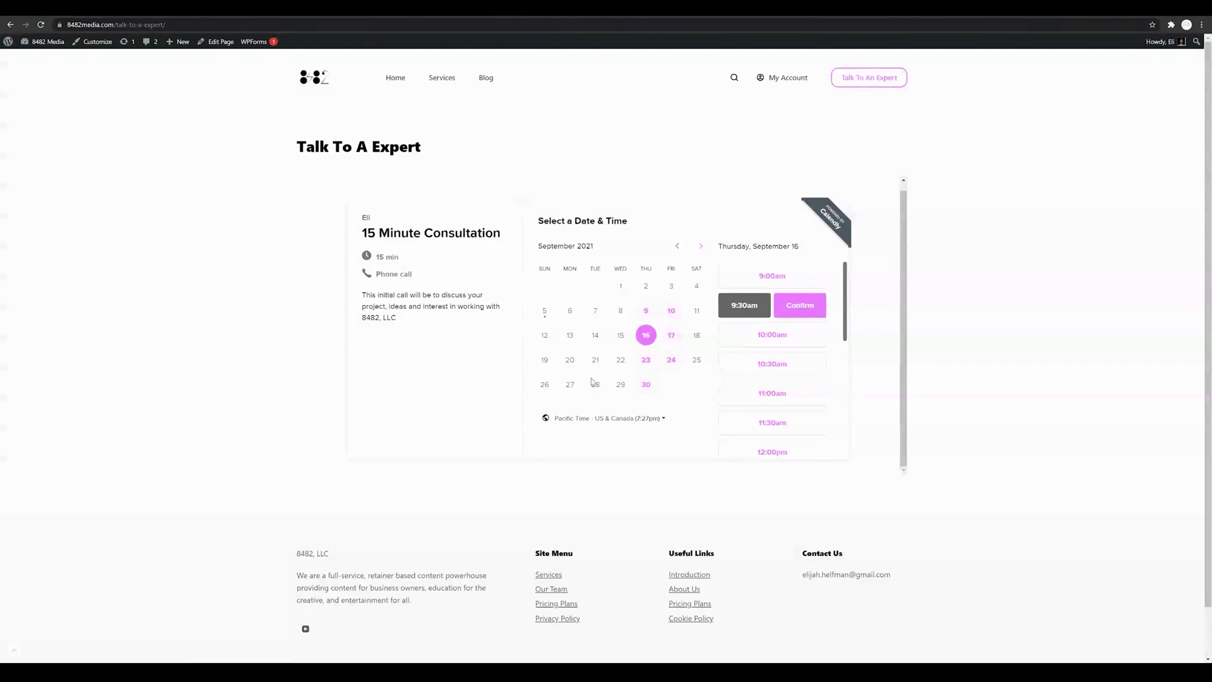
Step: Scroll the live page's time-slot list, then go back to the Calendly embed code tab
scroll(781, 372, "down", 3)
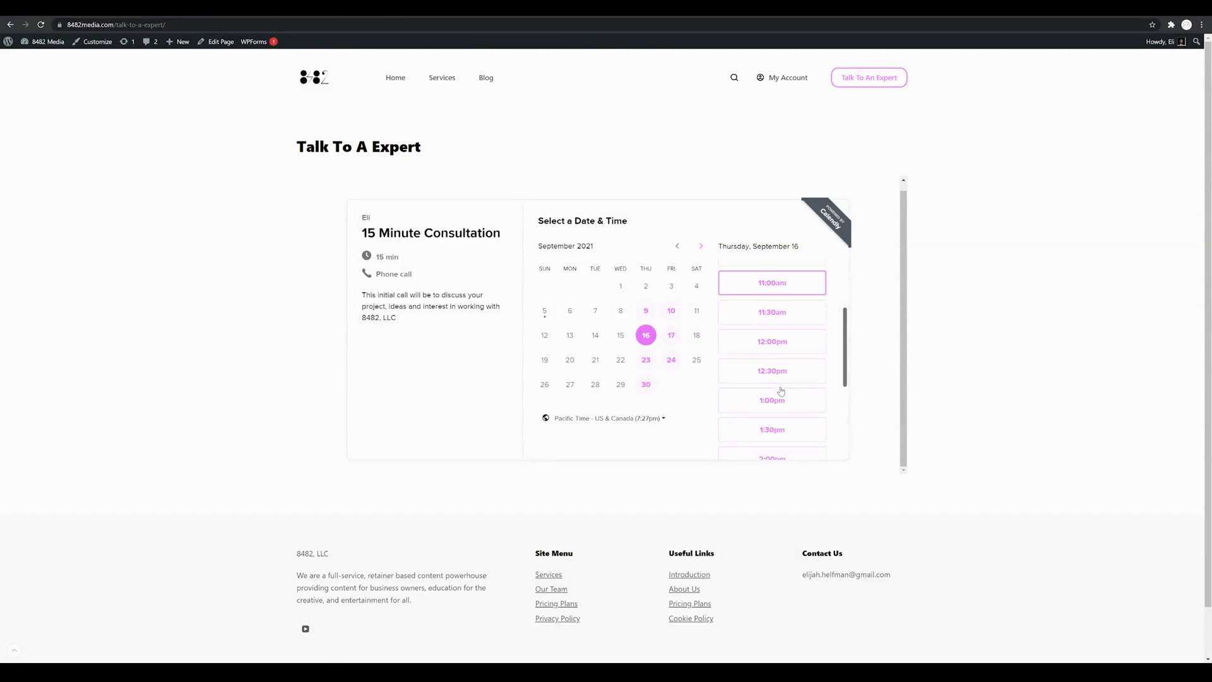
scroll(786, 395, "up", 3)
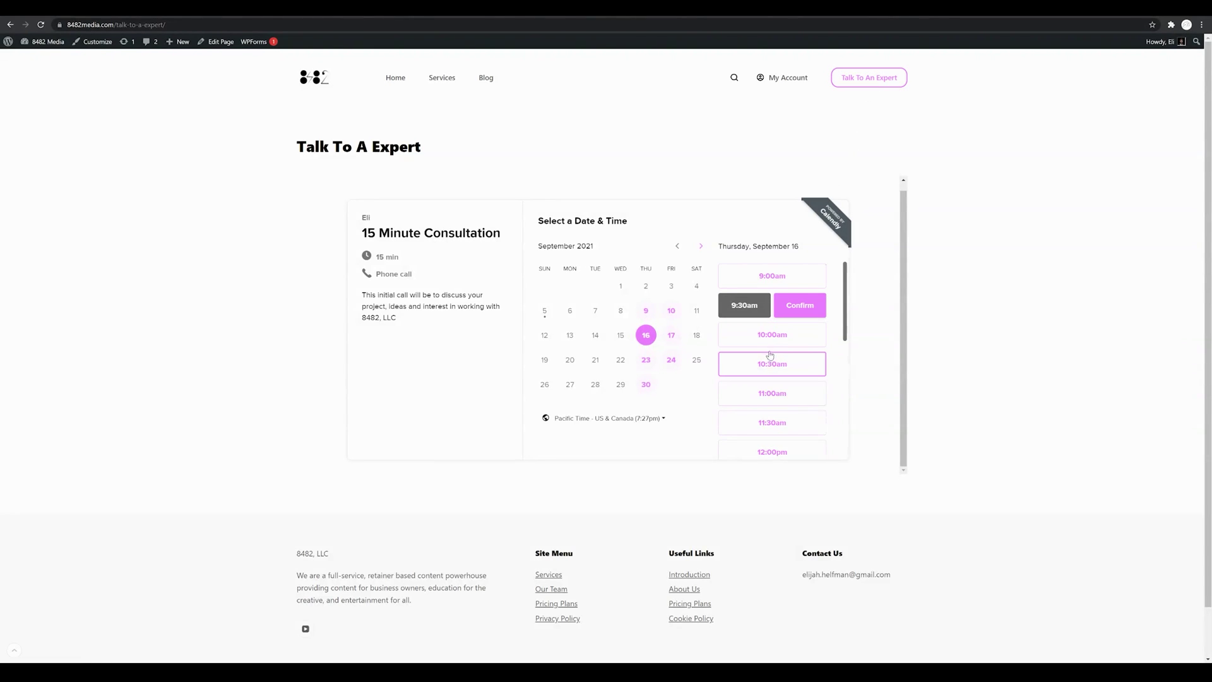
left_click(928, 19)
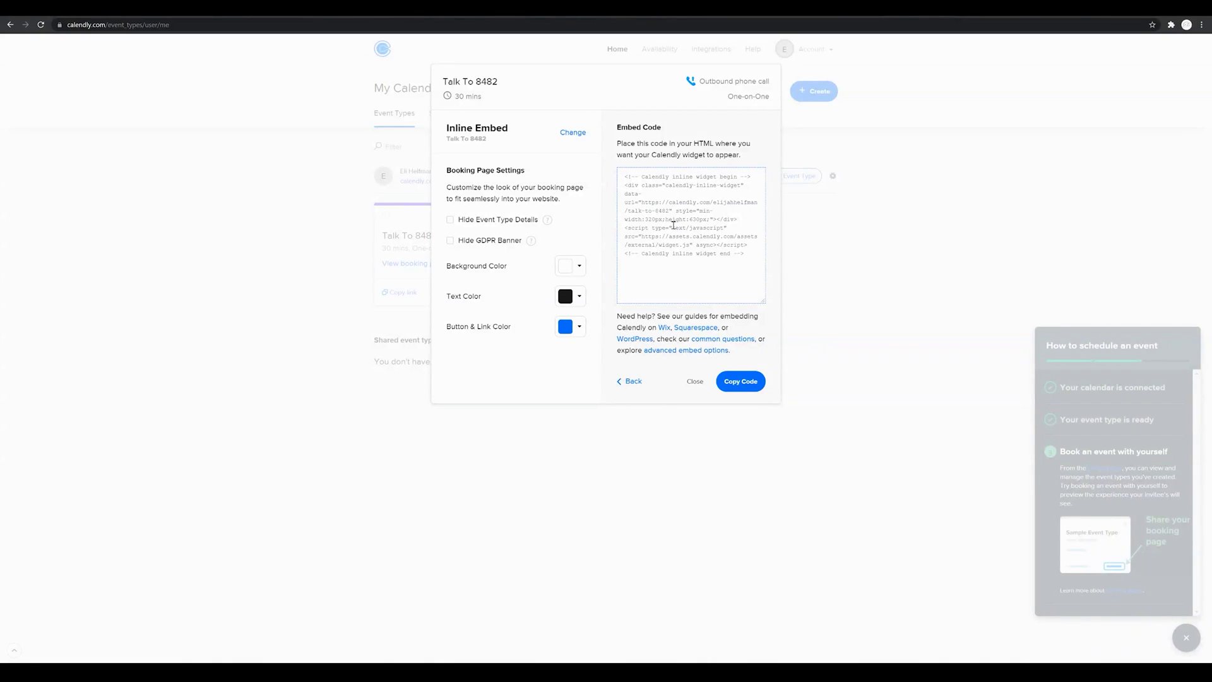
Step: Copy the Talk To 8482 inline embed code and go back to the Talk To A Expert page
left_click(744, 385)
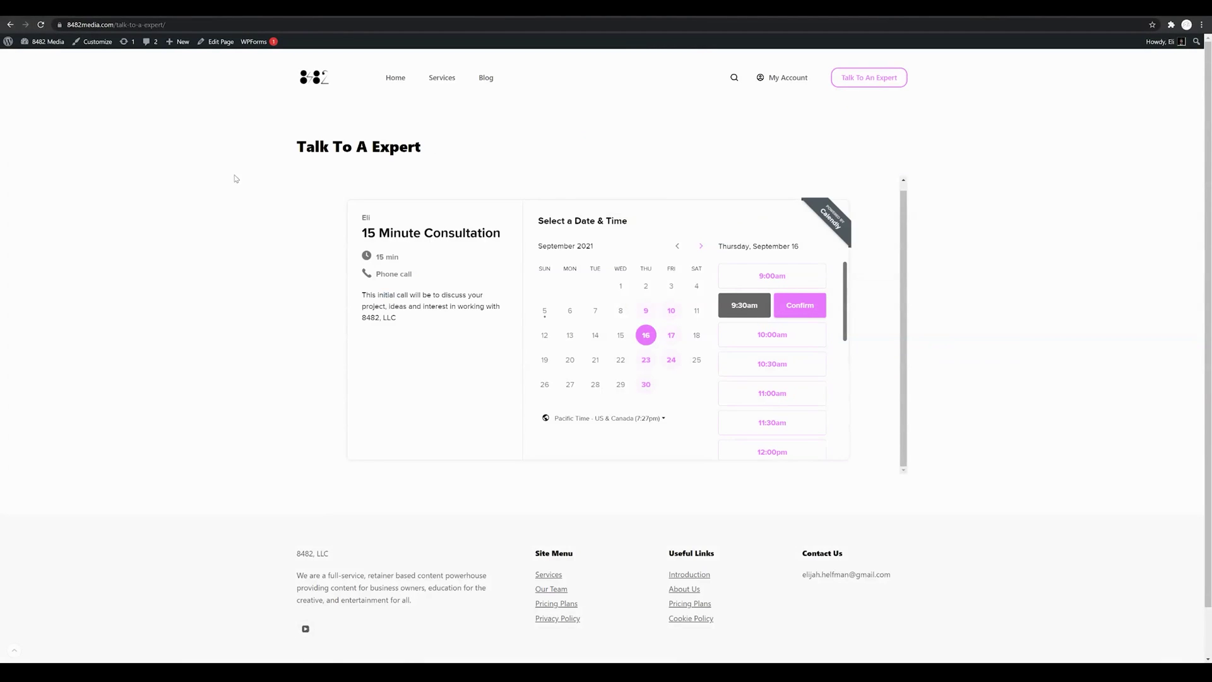
left_click(222, 42)
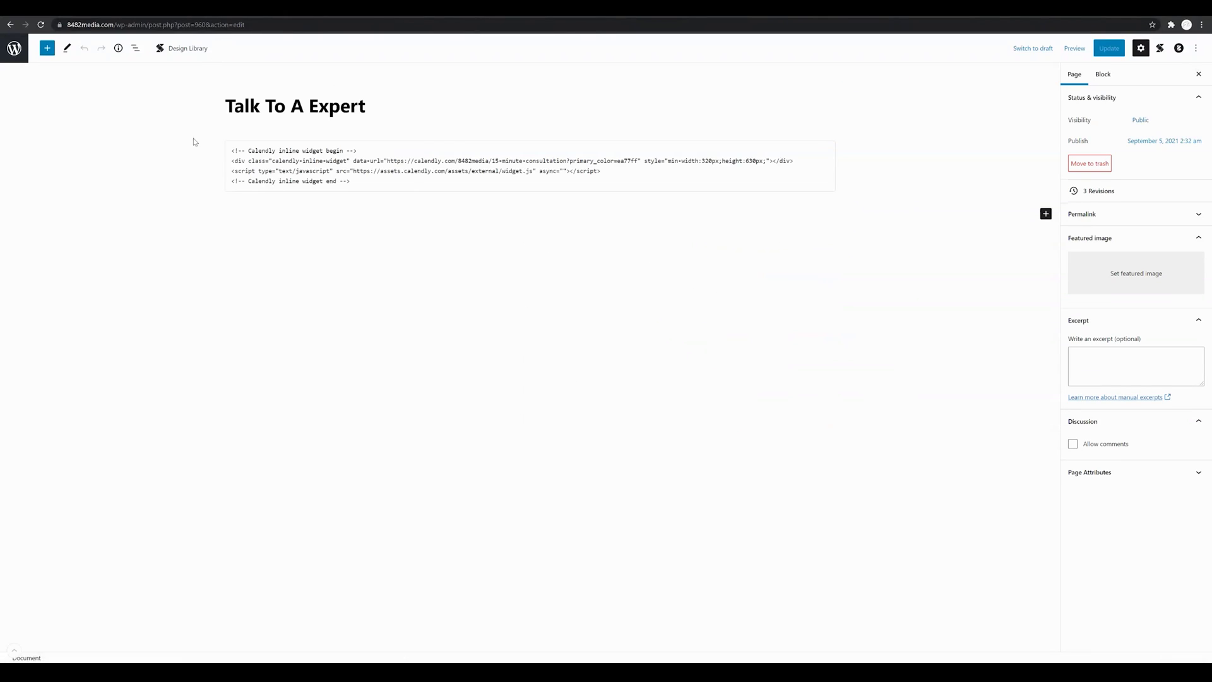
Step: Insert a new Custom HTML block below the first embed and paste the Talk To 8482 code
left_click(367, 184)
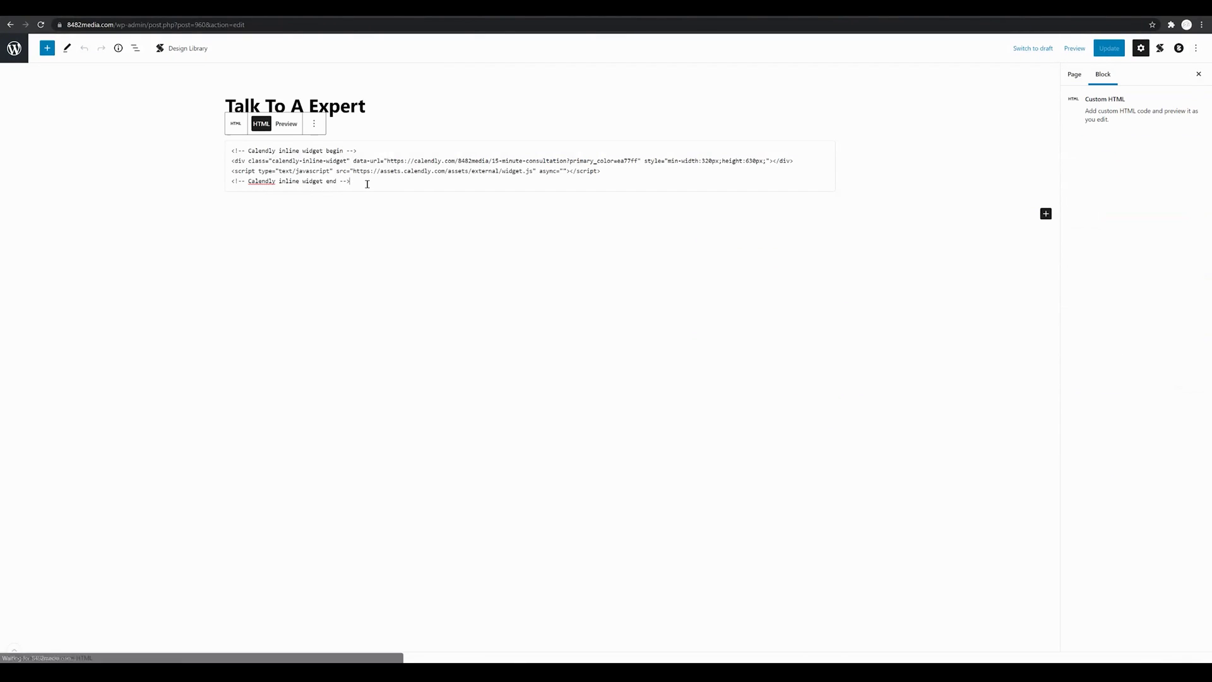
left_click(400, 115)
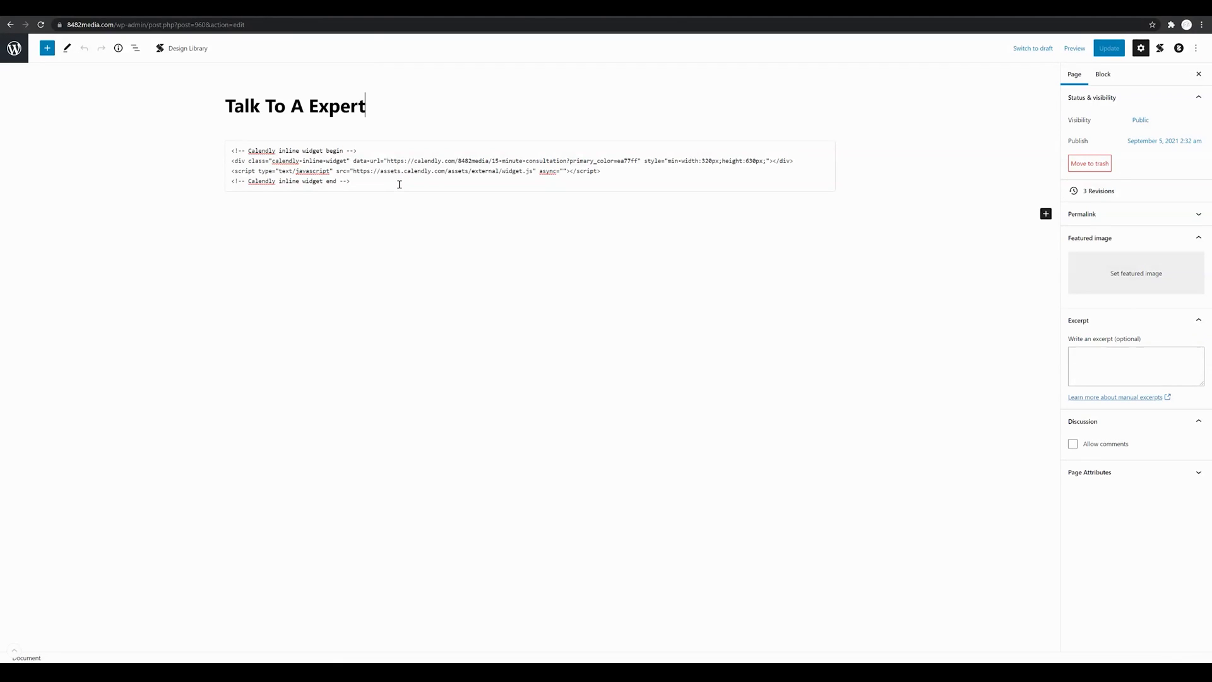
left_click(409, 209)
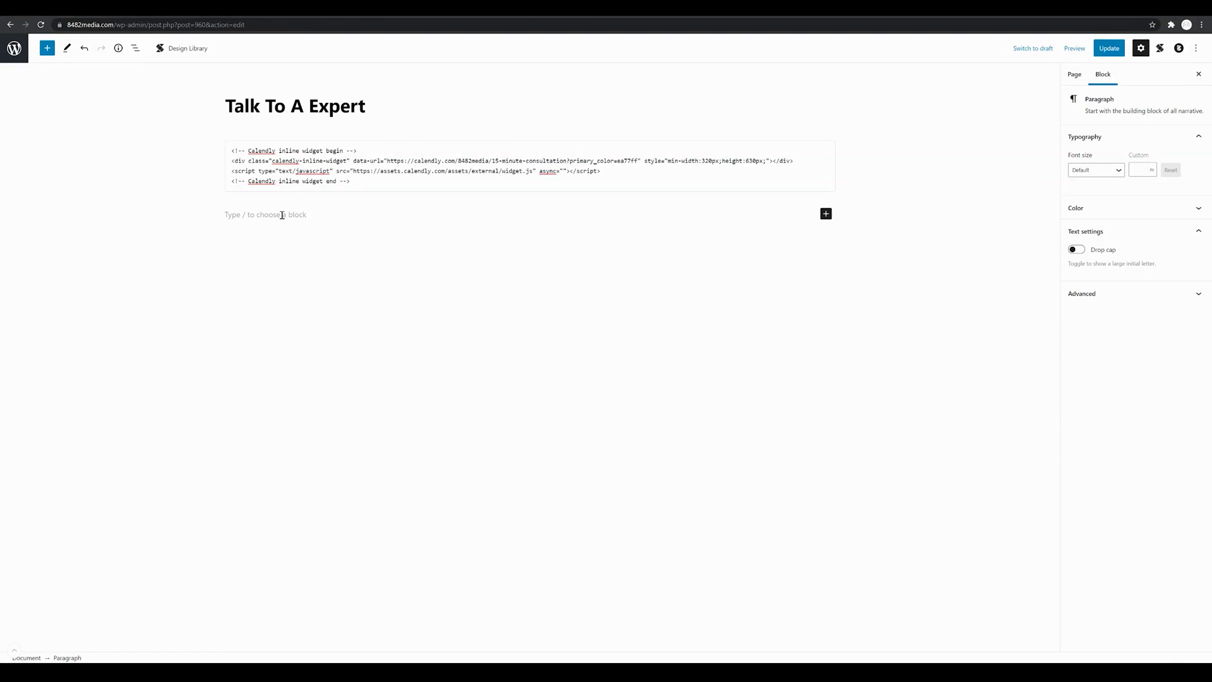
left_click(827, 214)
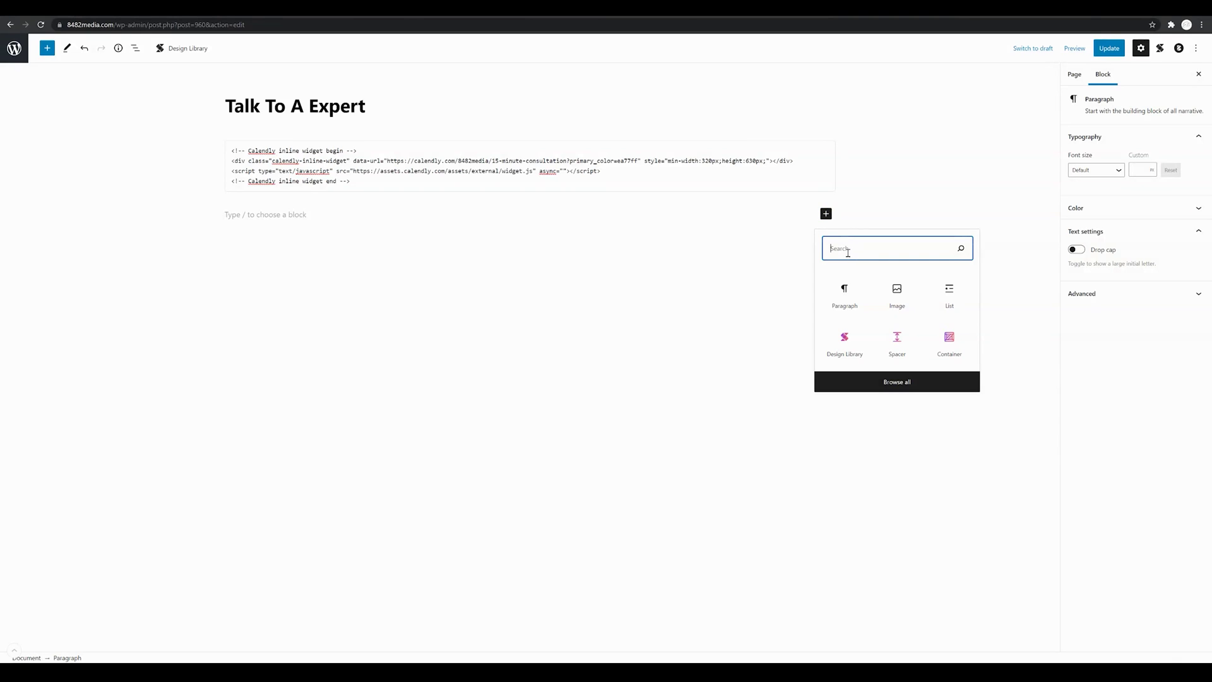
type("html")
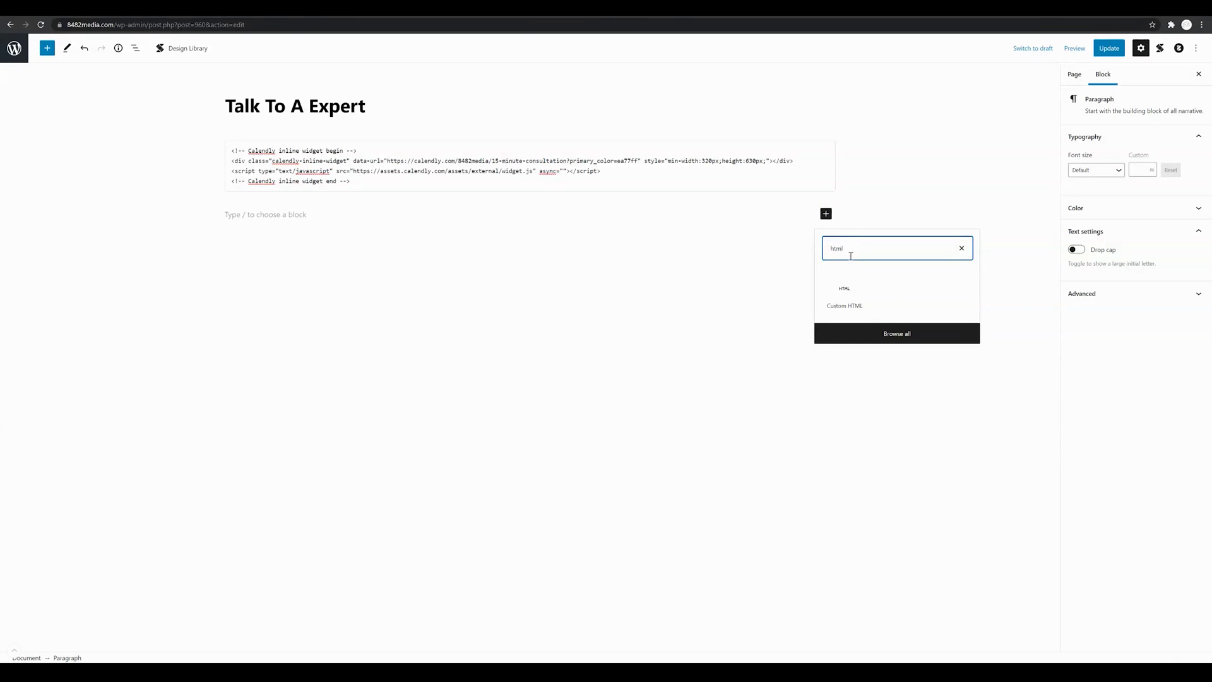
left_click(845, 291)
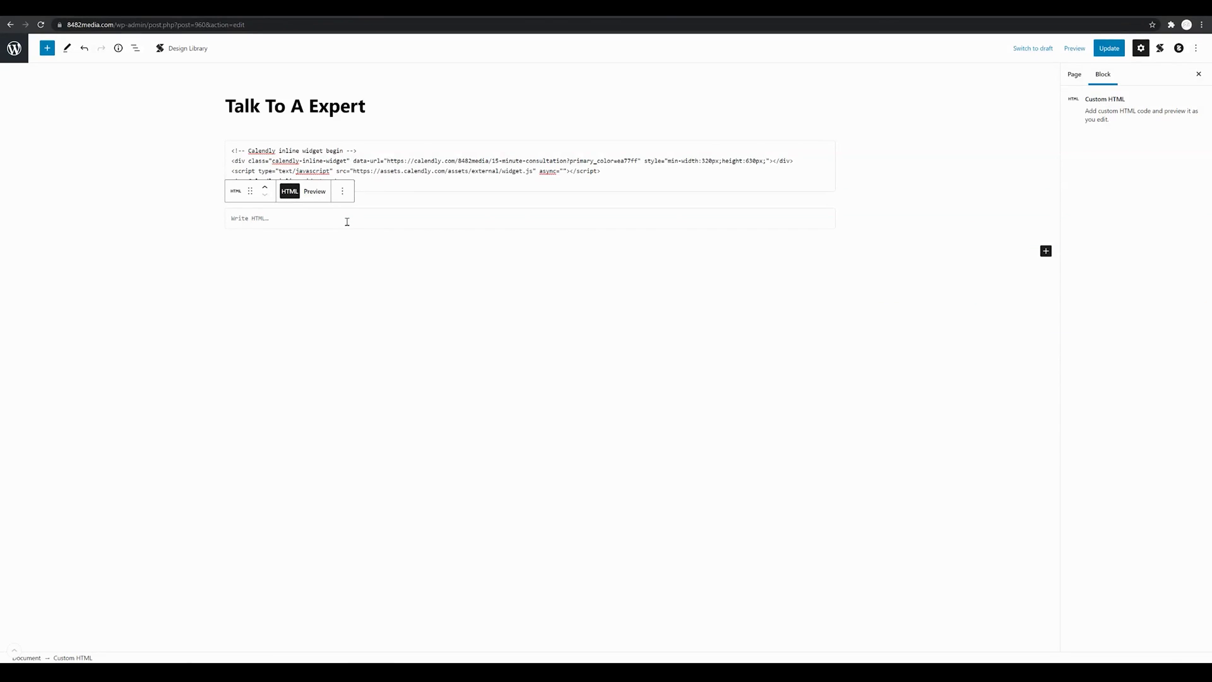
type("<!-- Calendly inline widget begin --> <div class=\"calendly-inline-widget\" data-url=\"https://calendly.com/elijahhelfman/talk-to-8482\" style=\"min-width:320px;height:630px;\"></div> <script type=\"text/javascript\" src=\"https://assets.calendly.com/assets/external/widget.js\" async></script> <!-- Calendly inline widget end -->")
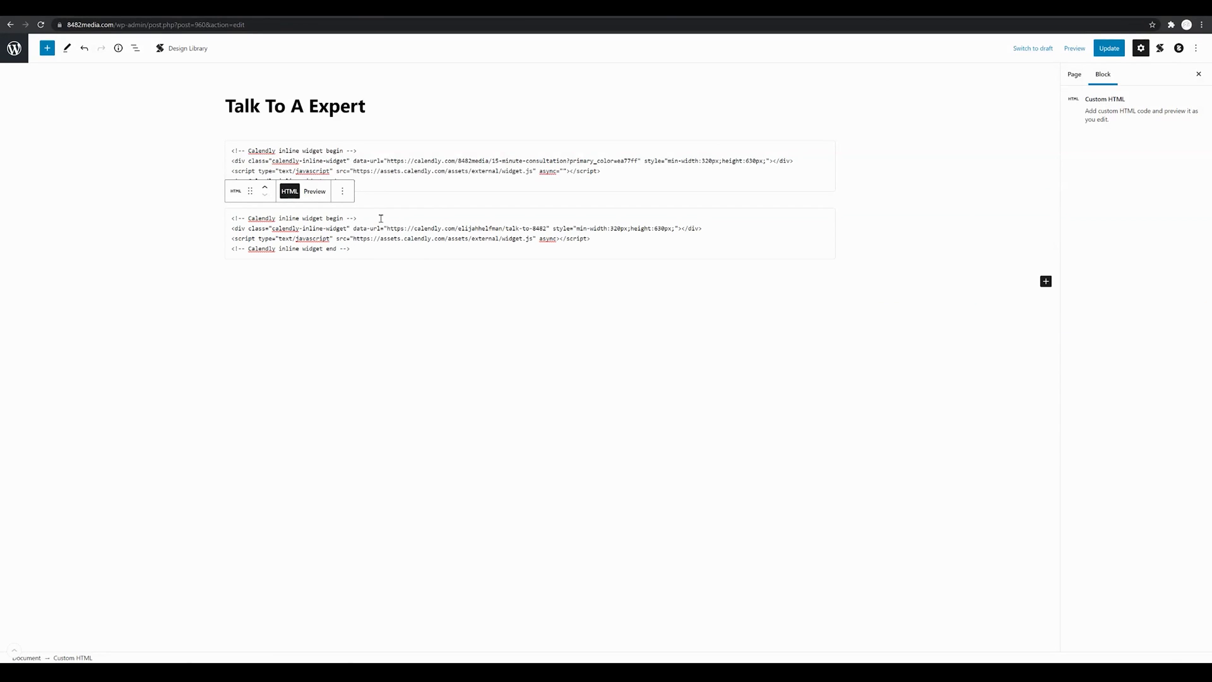
Step: Add an empty paragraph below the code blocks and update the page
left_click(459, 307)
left_click(1117, 49)
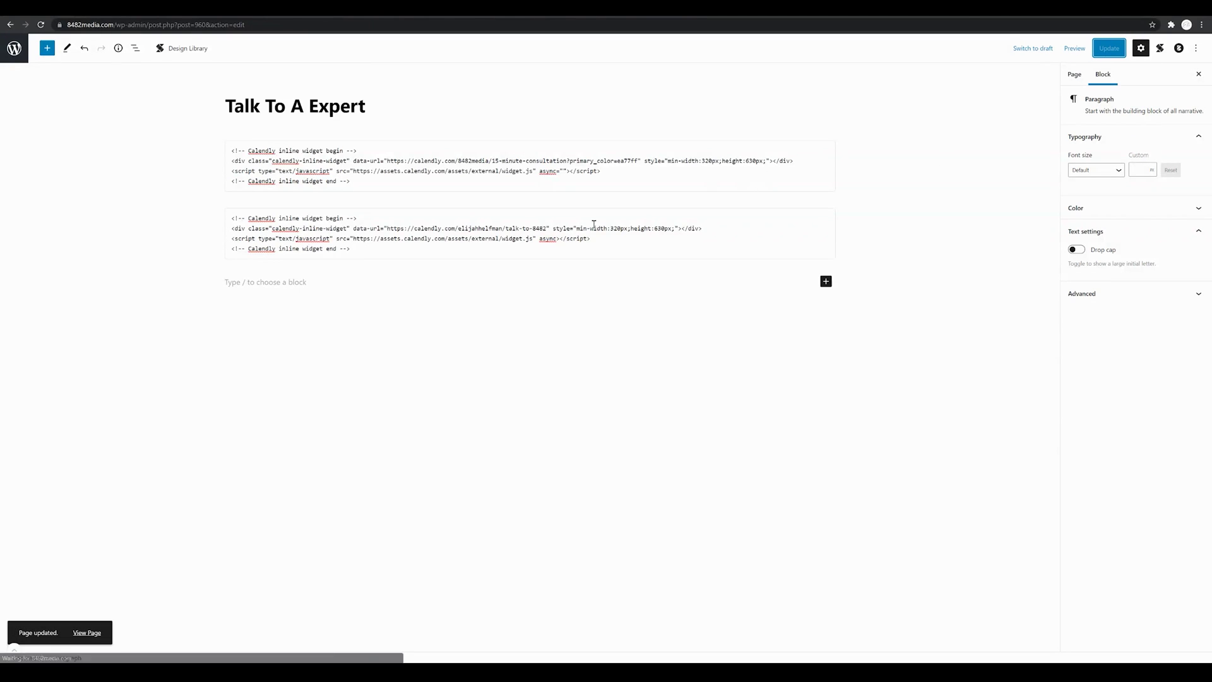
left_click(1075, 49)
Step: Preview the page in a new tab and pick Thursday, September 9 in the Talk To 8482 calendar
left_click(1028, 135)
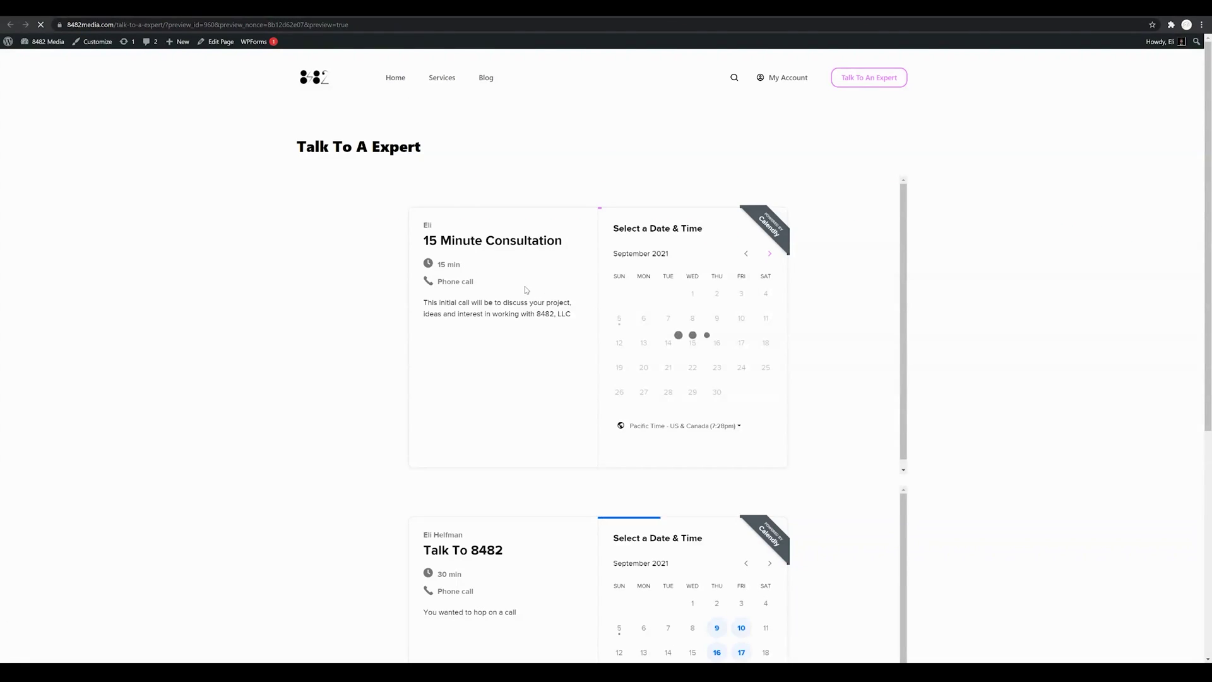
scroll(660, 321, "down", 1)
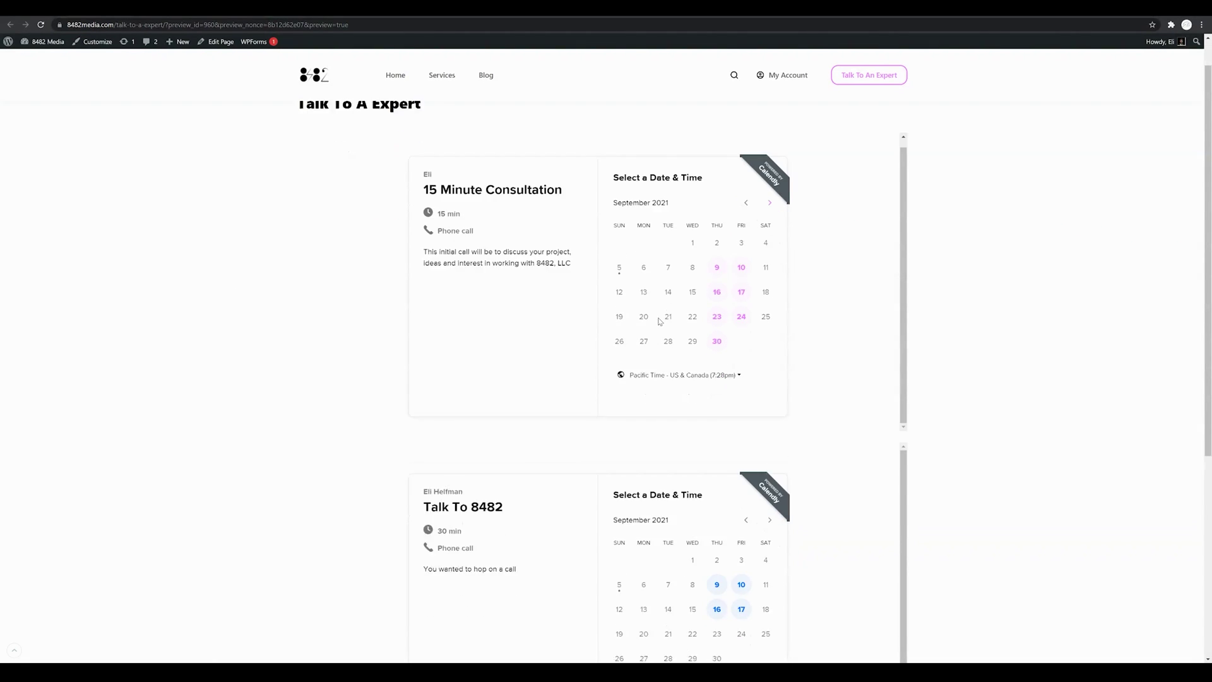
scroll(660, 321, "down", 1)
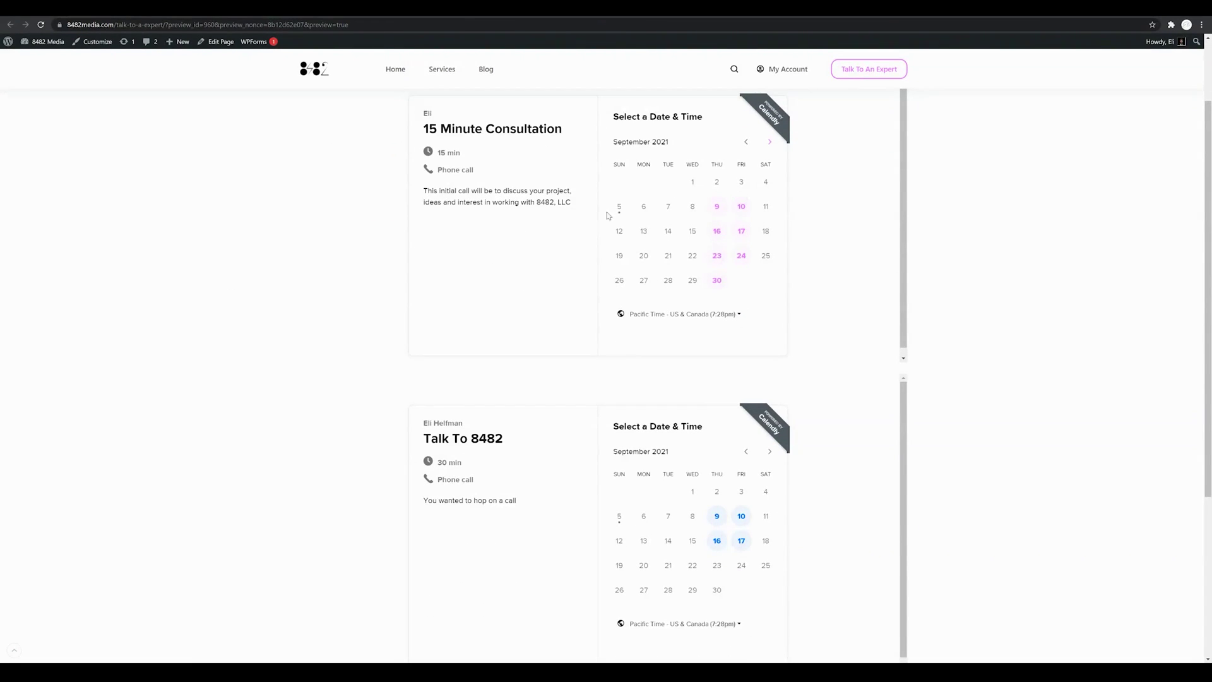
scroll(866, 311, "down", 4)
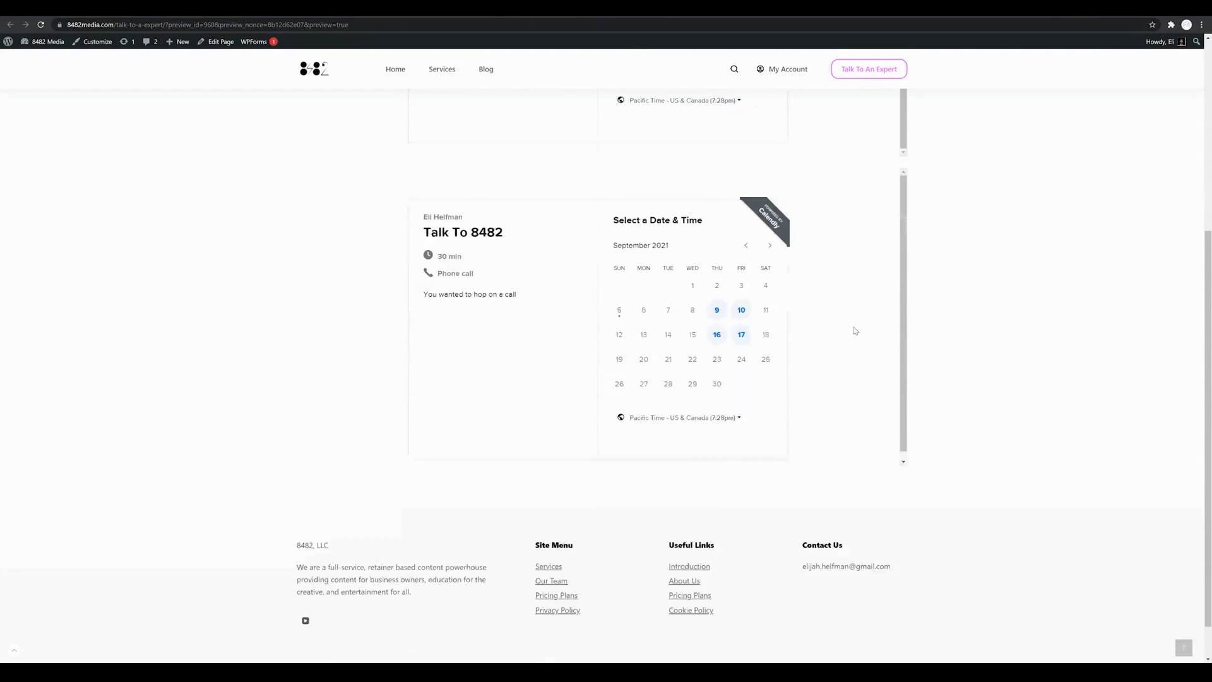
scroll(855, 330, "down", 1)
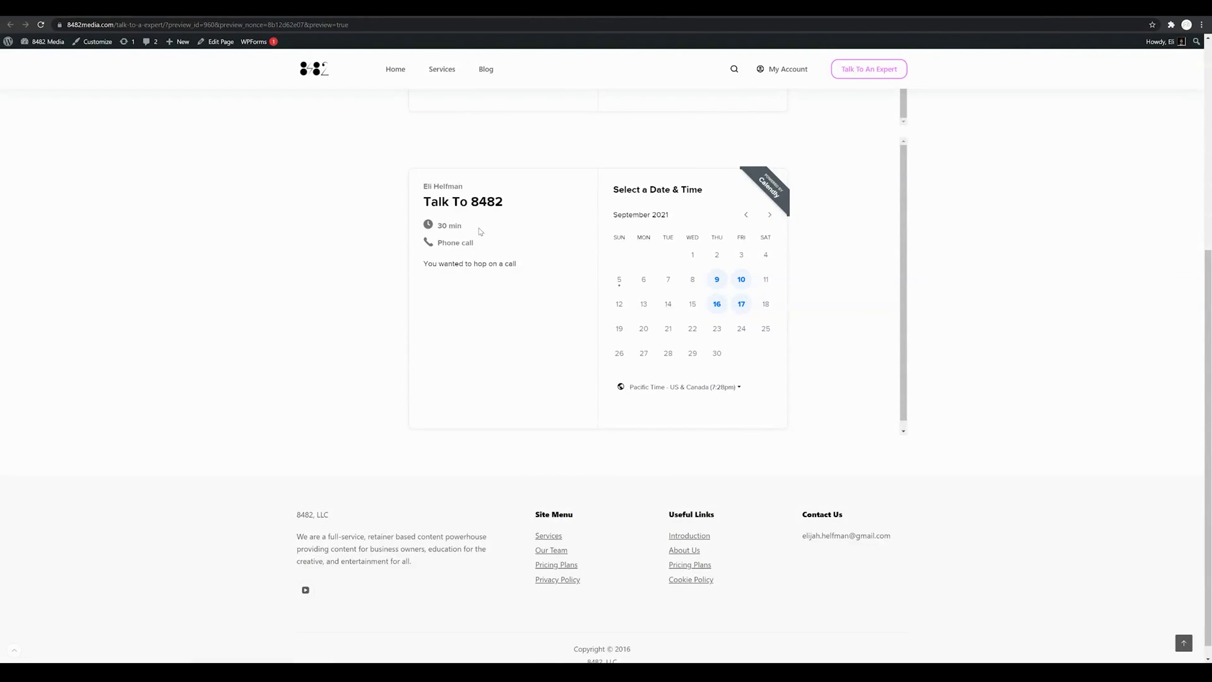
left_click(719, 284)
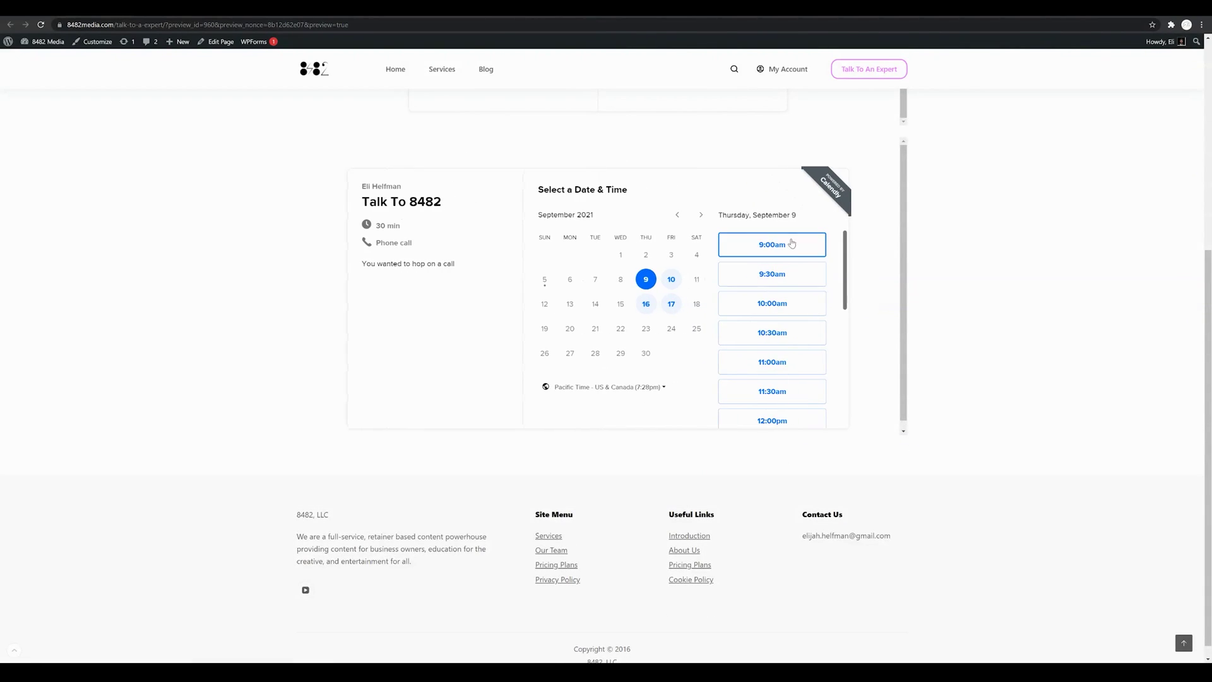
Step: Choose the 12:30pm slot on September 9 to reach the Enter Details form
scroll(780, 303, "down", 2)
scroll(795, 345, "up", 2)
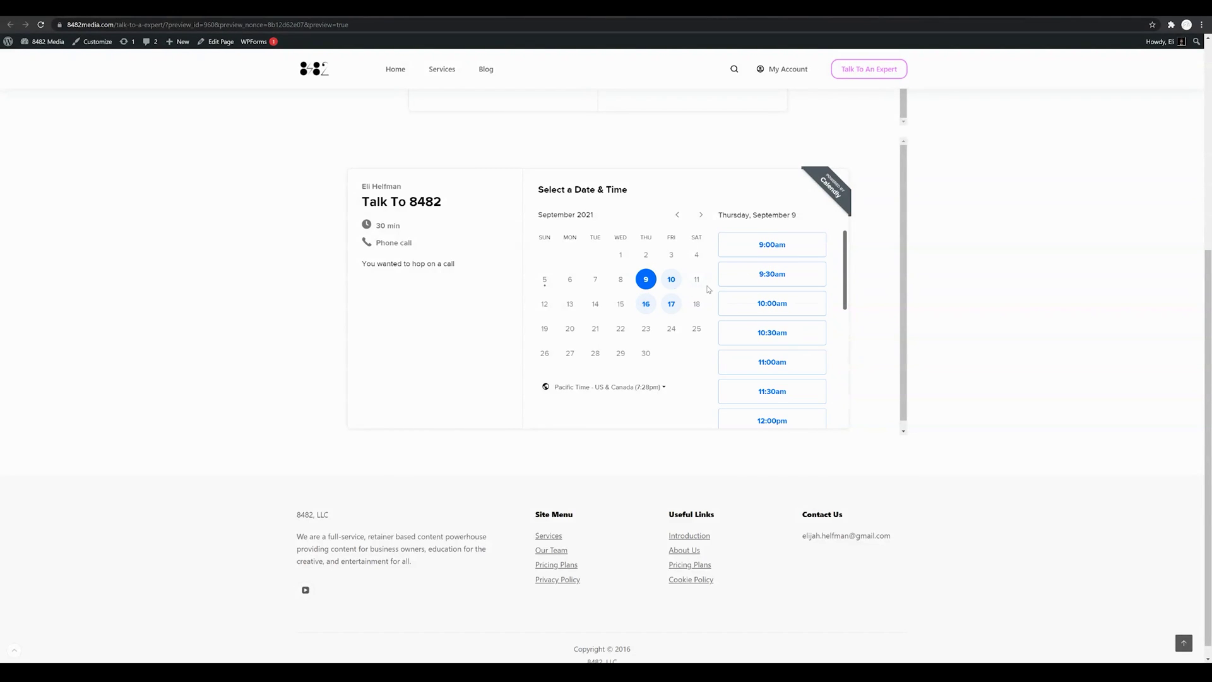
scroll(797, 313, "down", 5)
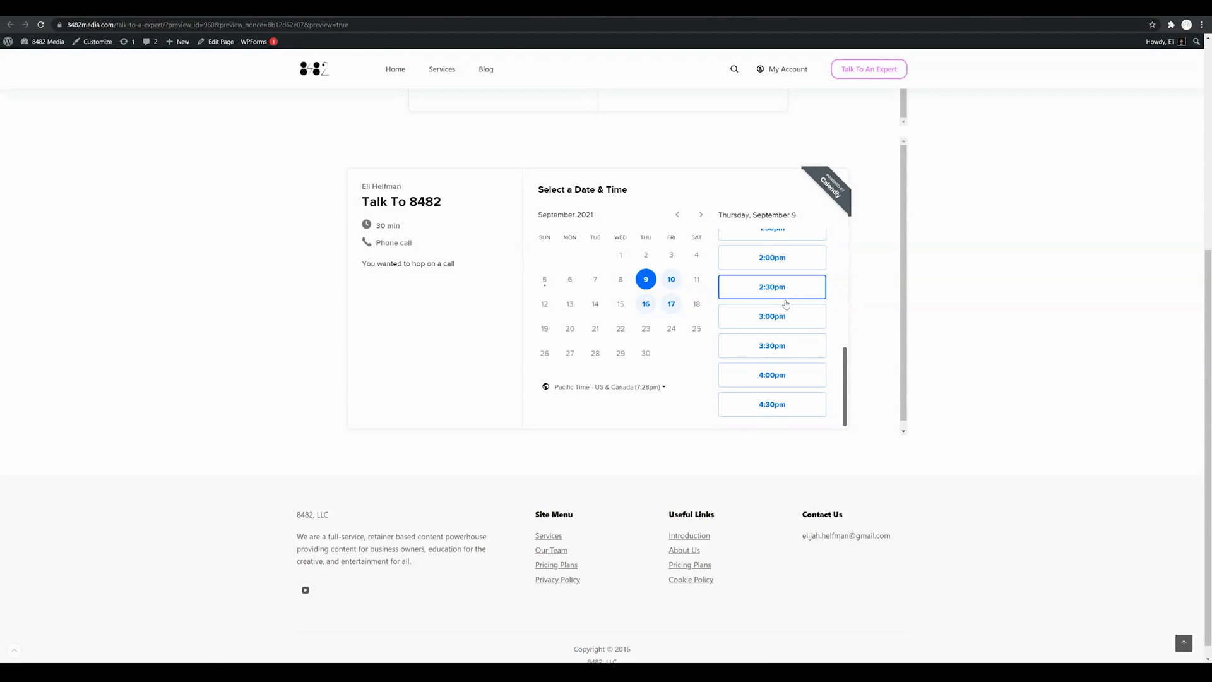
scroll(786, 305, "up", 3)
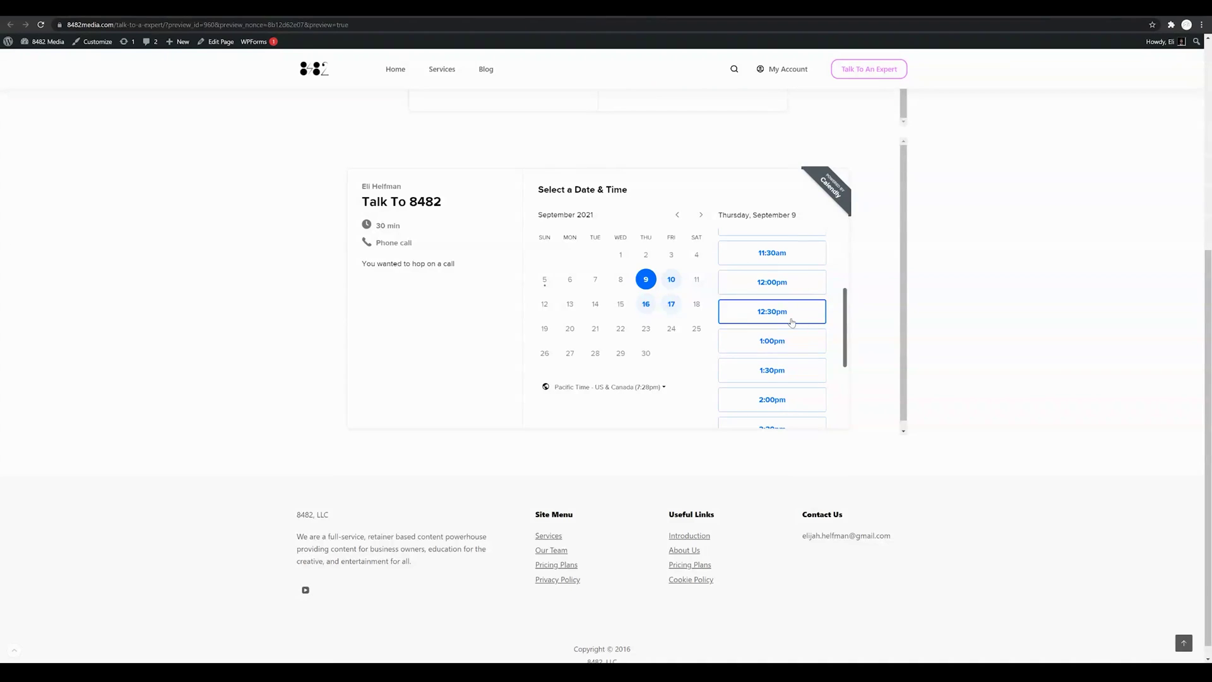
left_click(792, 322)
left_click(801, 318)
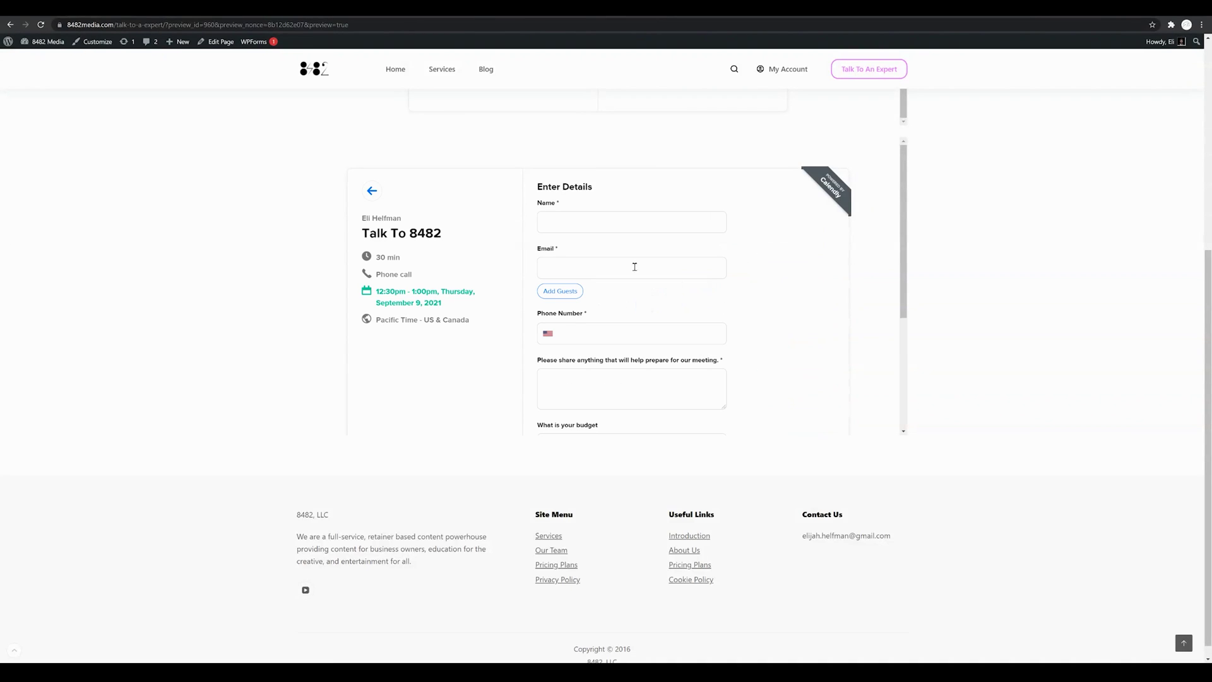
scroll(625, 279, "down", 3)
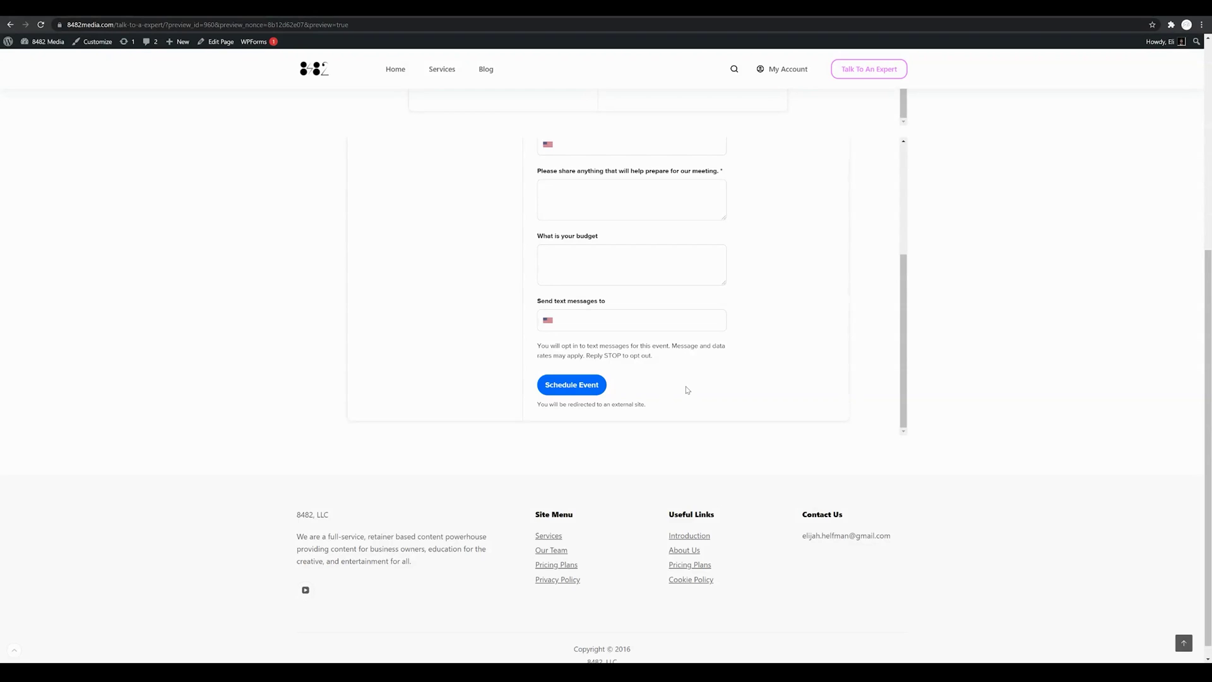
scroll(684, 390, "up", 3)
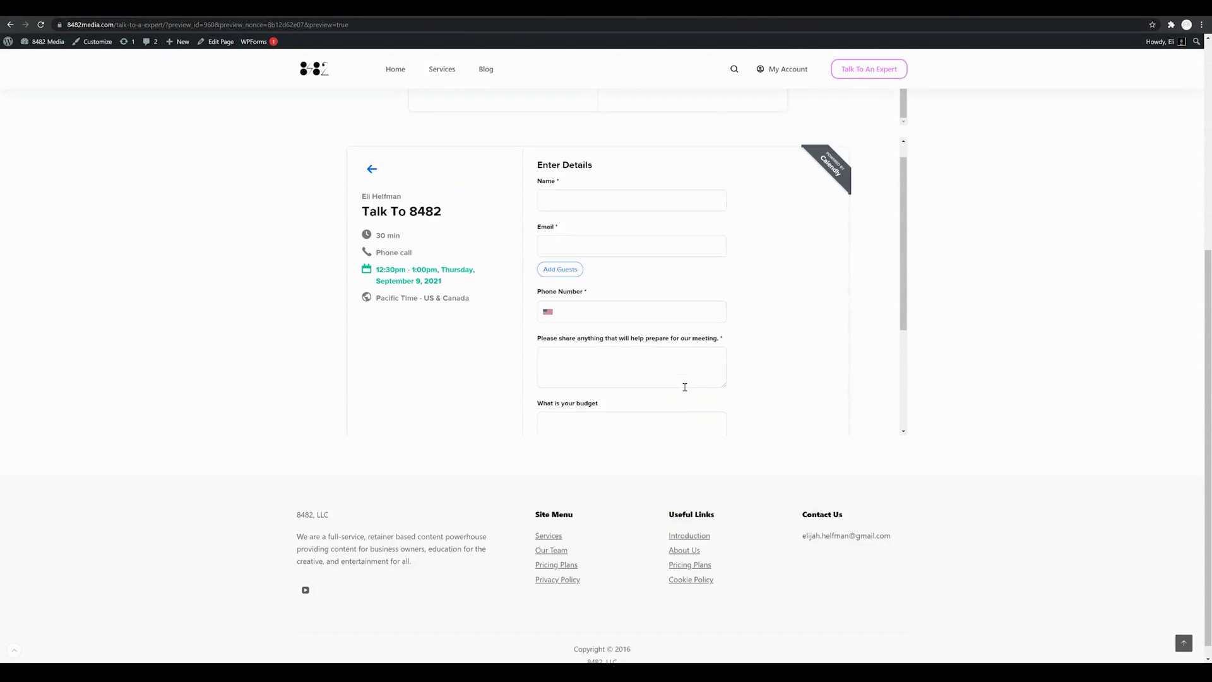
left_click(372, 191)
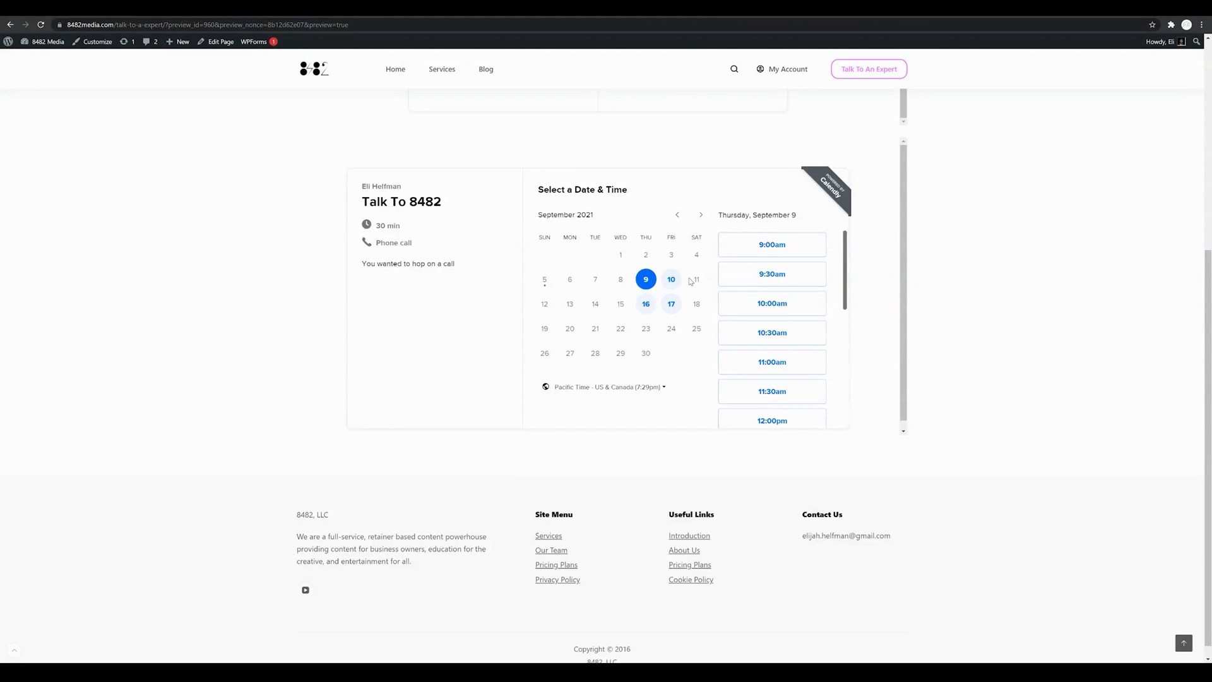
Step: Switch the Talk To 8482 calendar to Friday, September 10 and scroll back up the preview
left_click(672, 279)
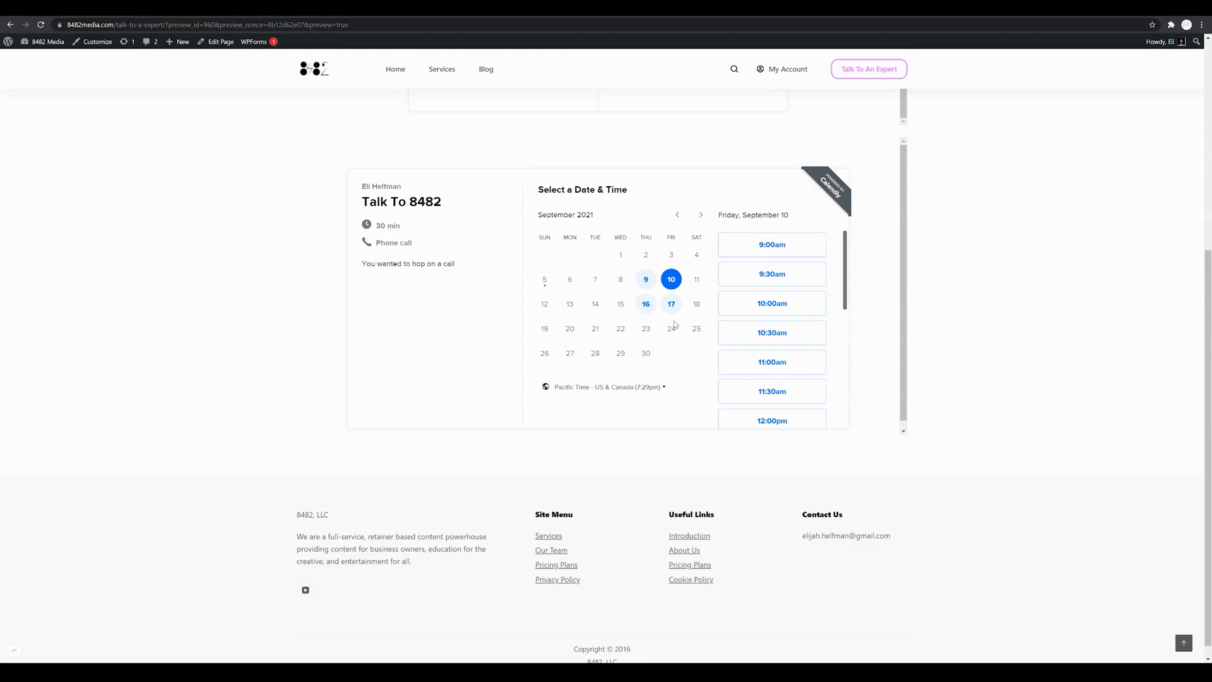
scroll(676, 329, "up", 1)
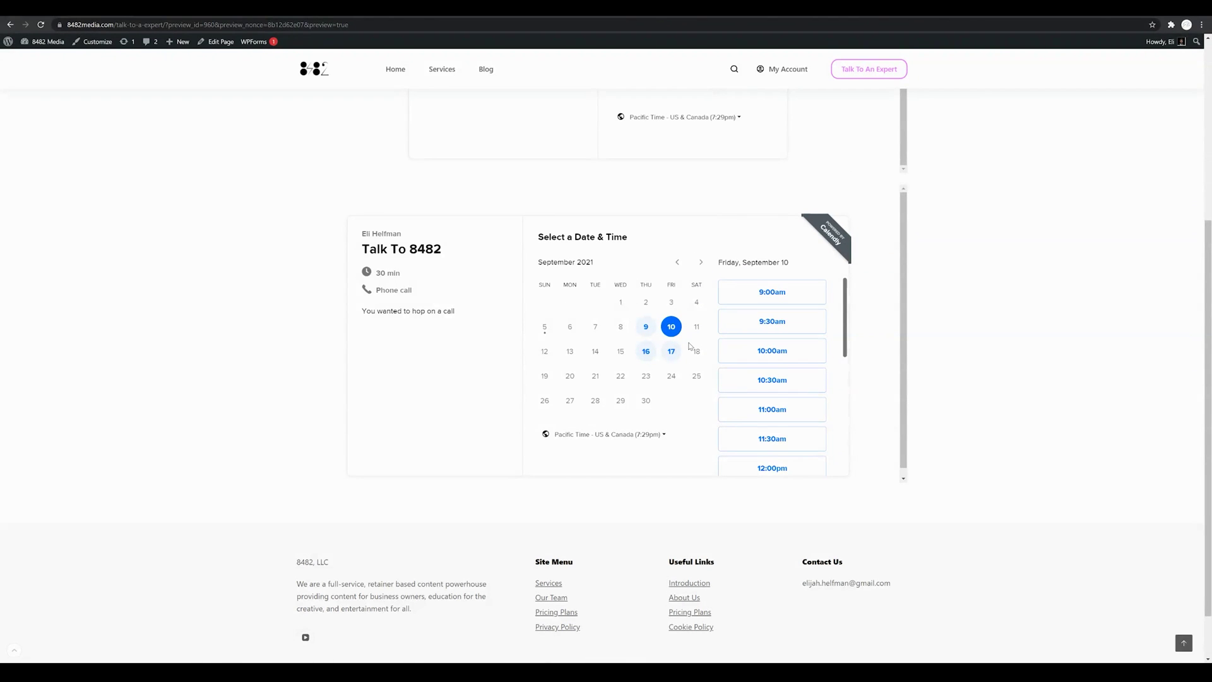
scroll(690, 346, "up", 1)
scroll(691, 379, "up", 1)
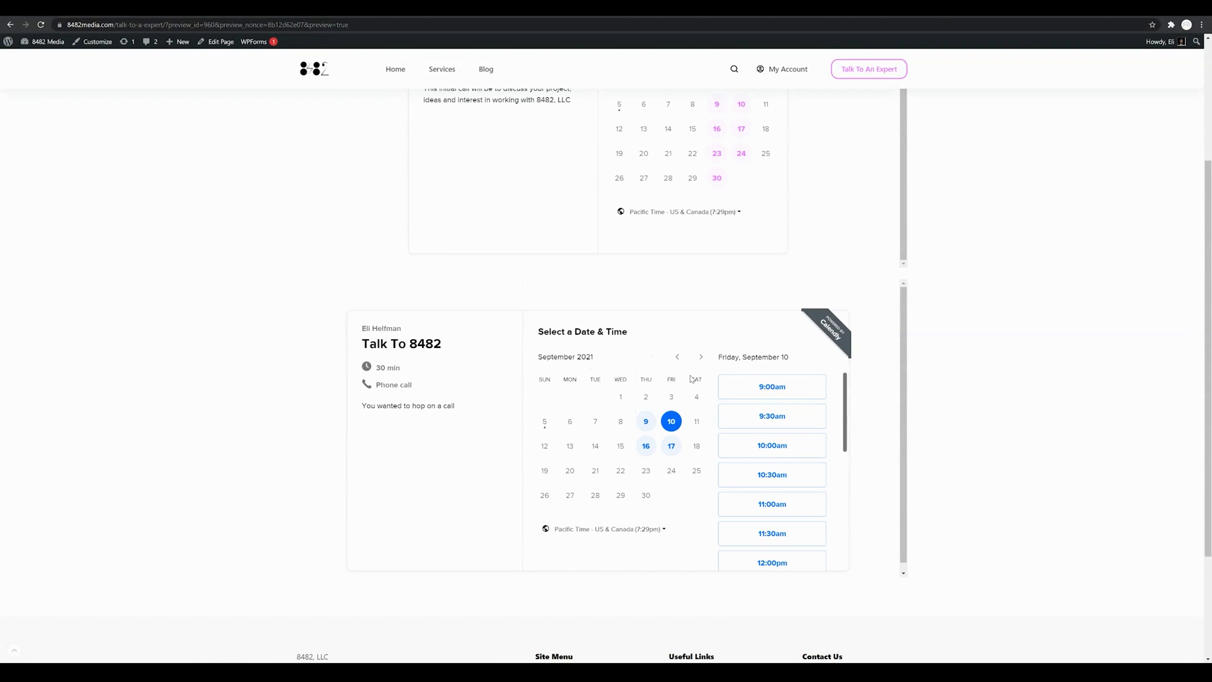
scroll(692, 379, "up", 4)
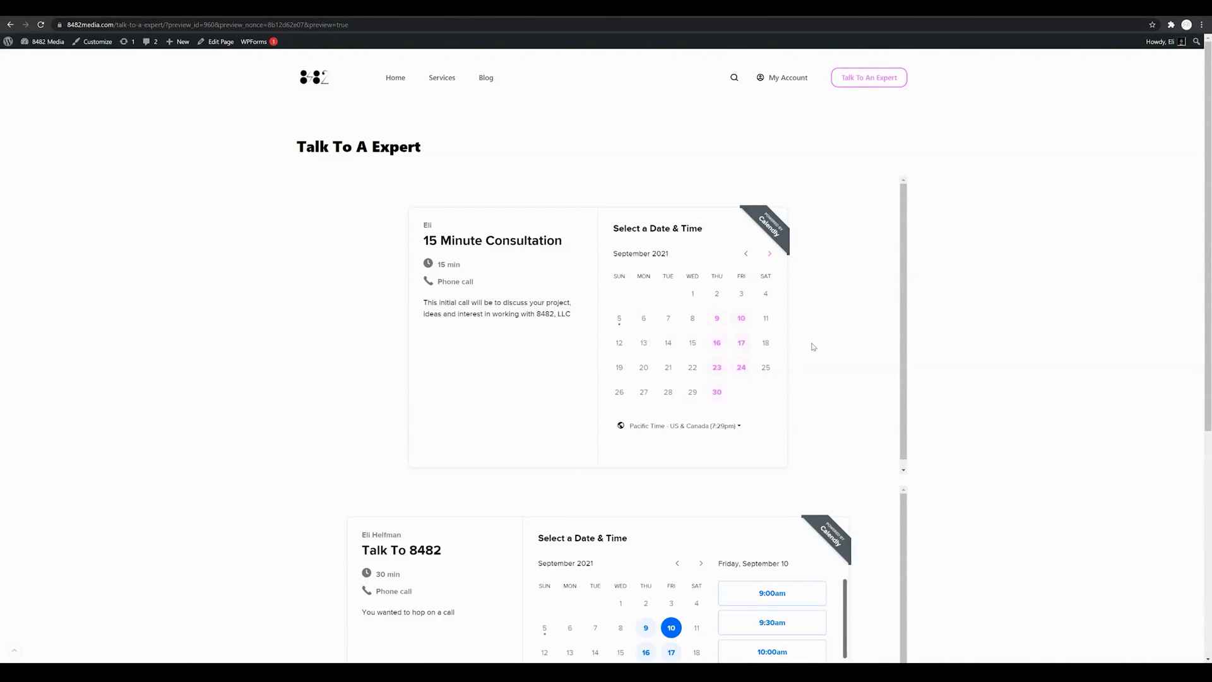
scroll(806, 364, "down", 1)
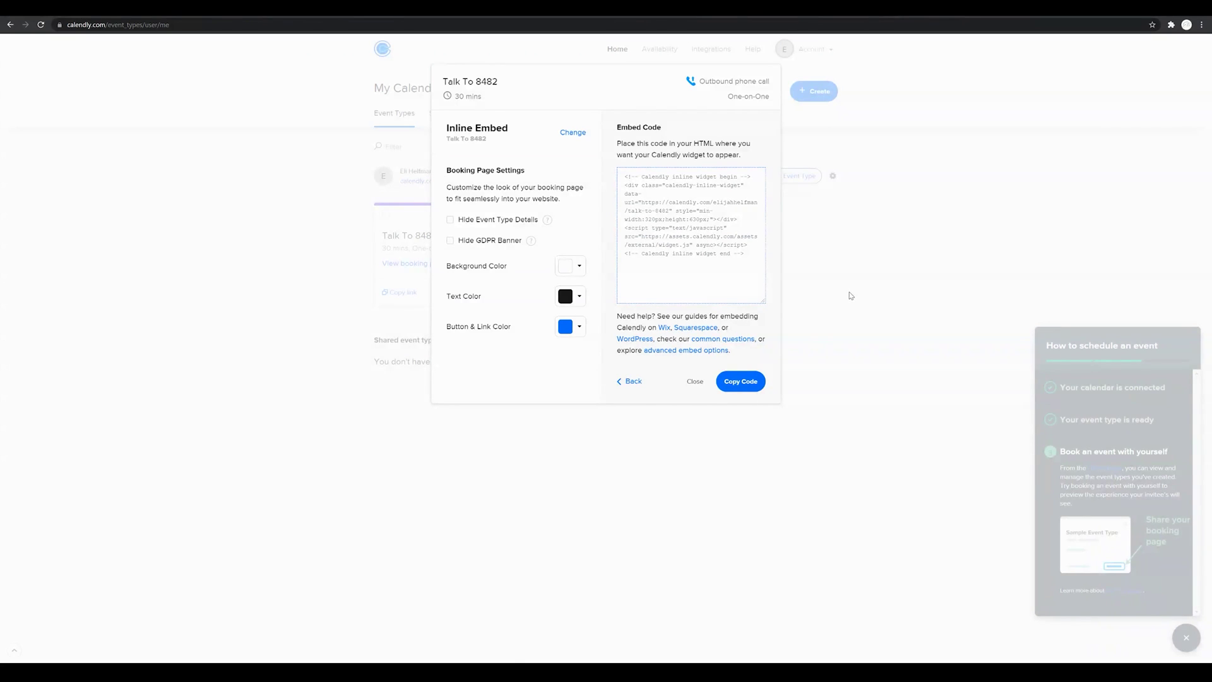
Step: Close Calendly's Add to website dialog and return to the Talk To A Expert preview
left_click(632, 381)
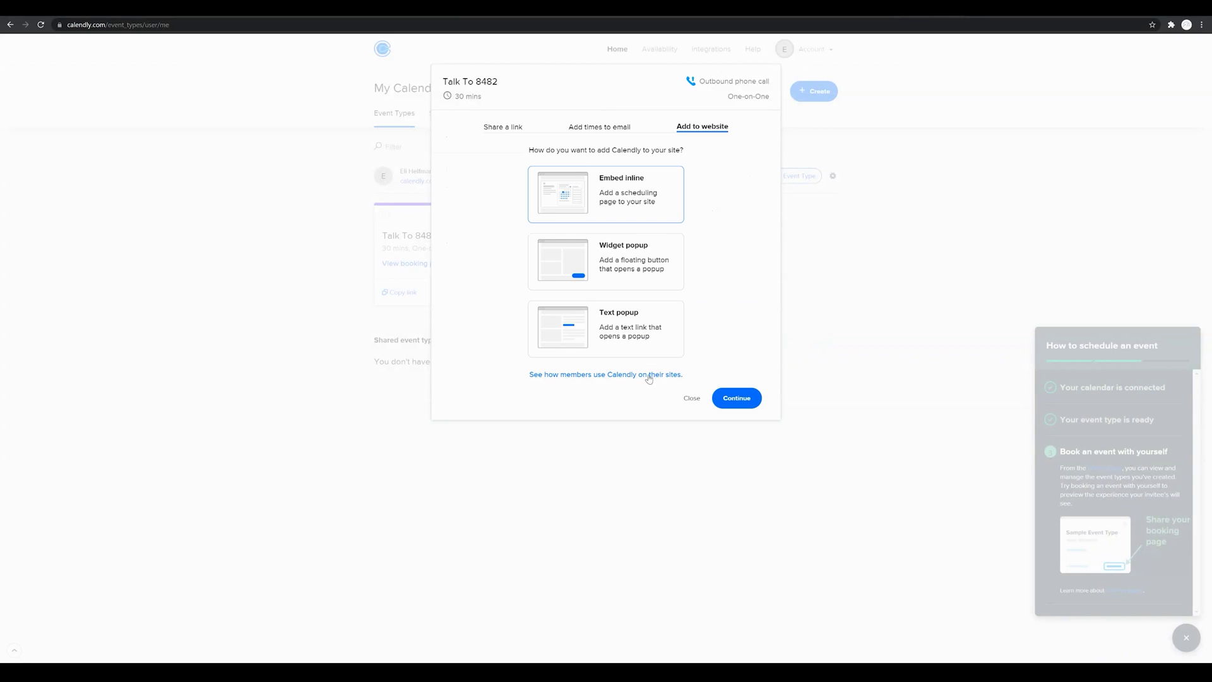
left_click(692, 399)
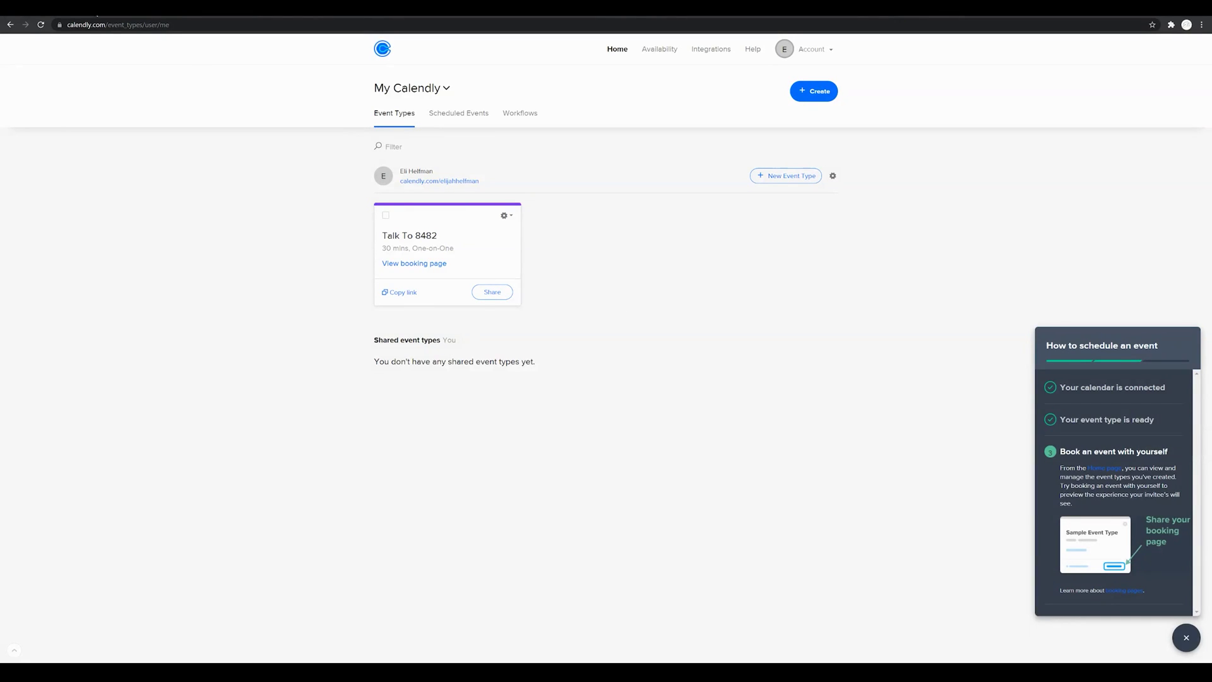
key("ctrl+Tab")
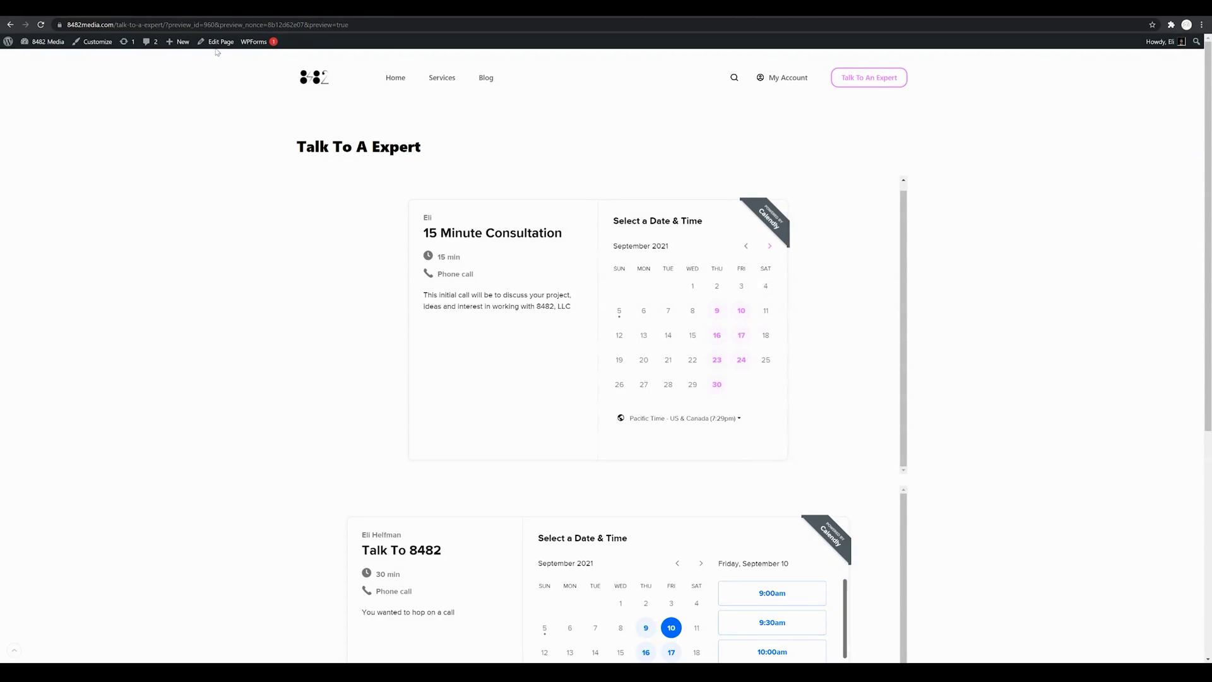
Step: Reopen Talk To A Expert in the block editor and inspect the second Calendly code block
left_click(218, 43)
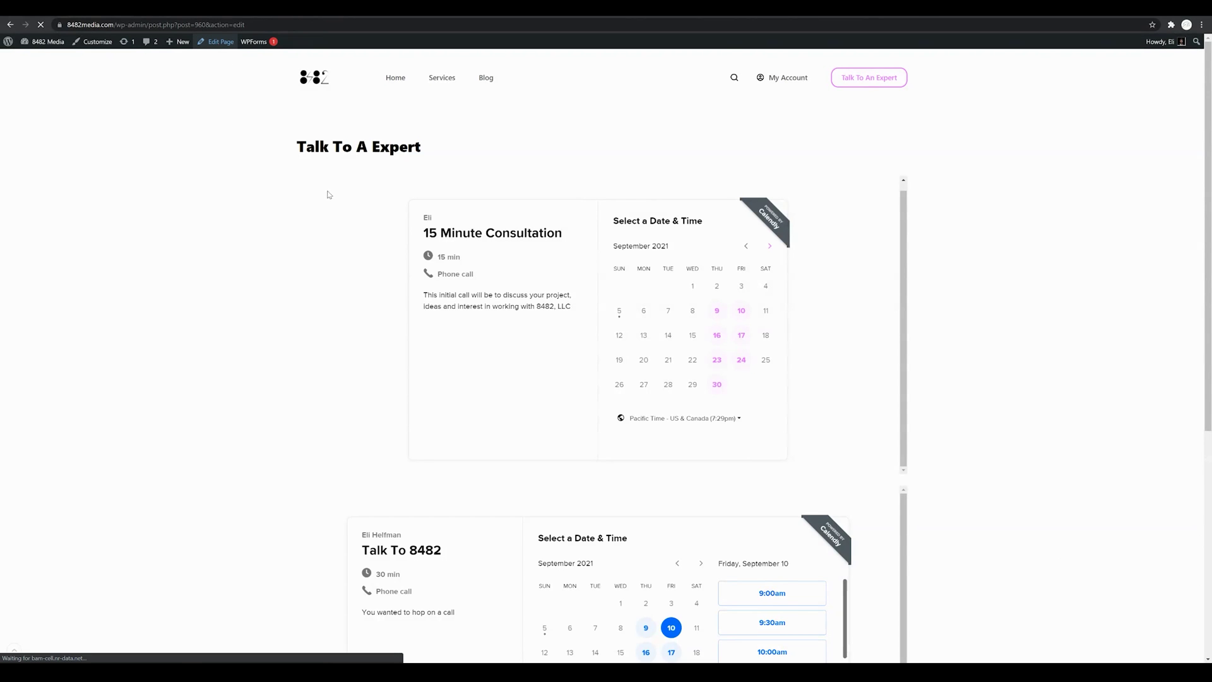
left_click(648, 292)
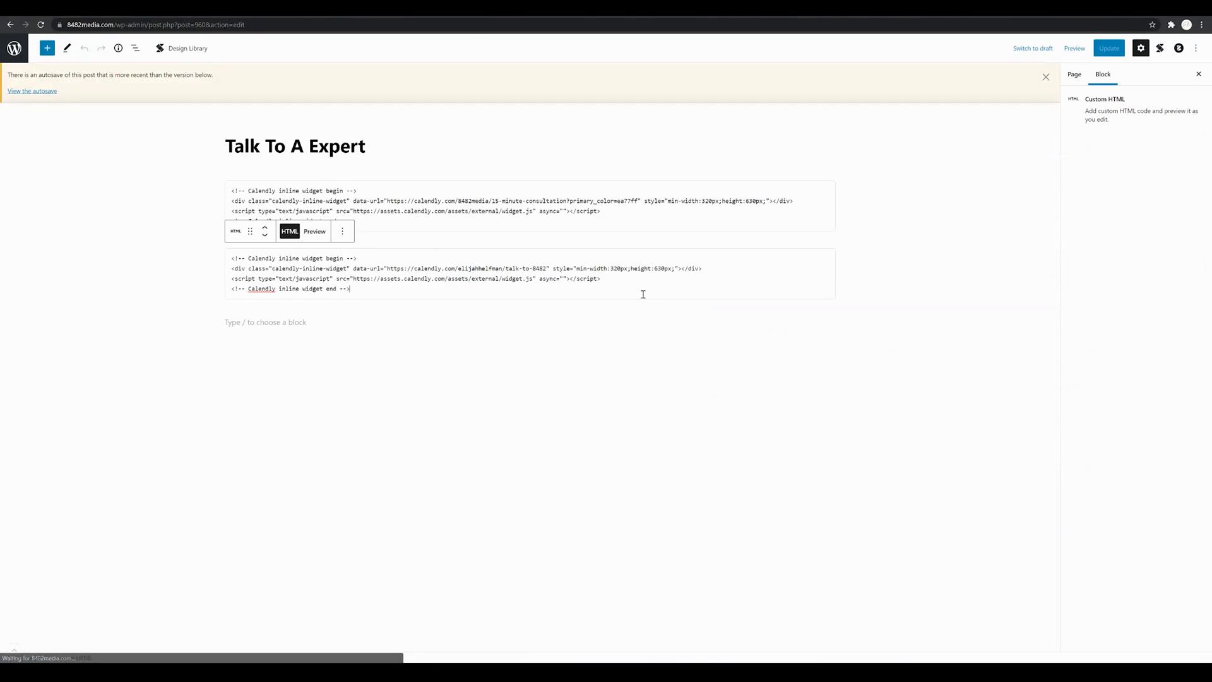
left_click(844, 291)
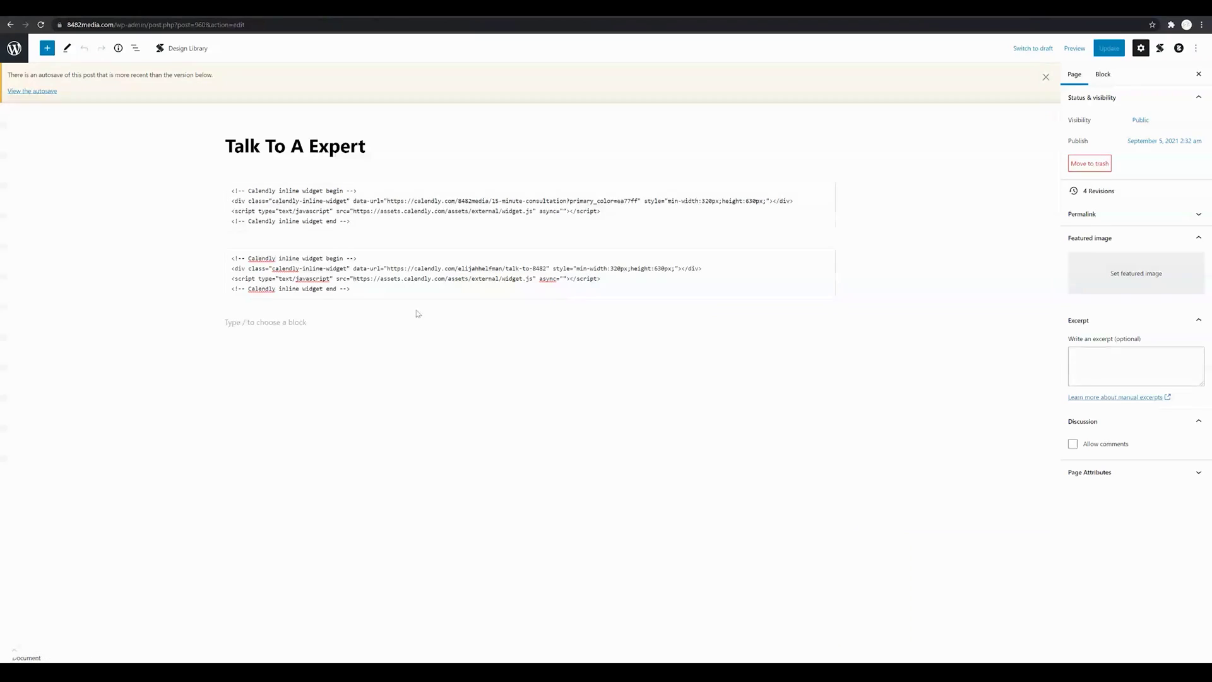